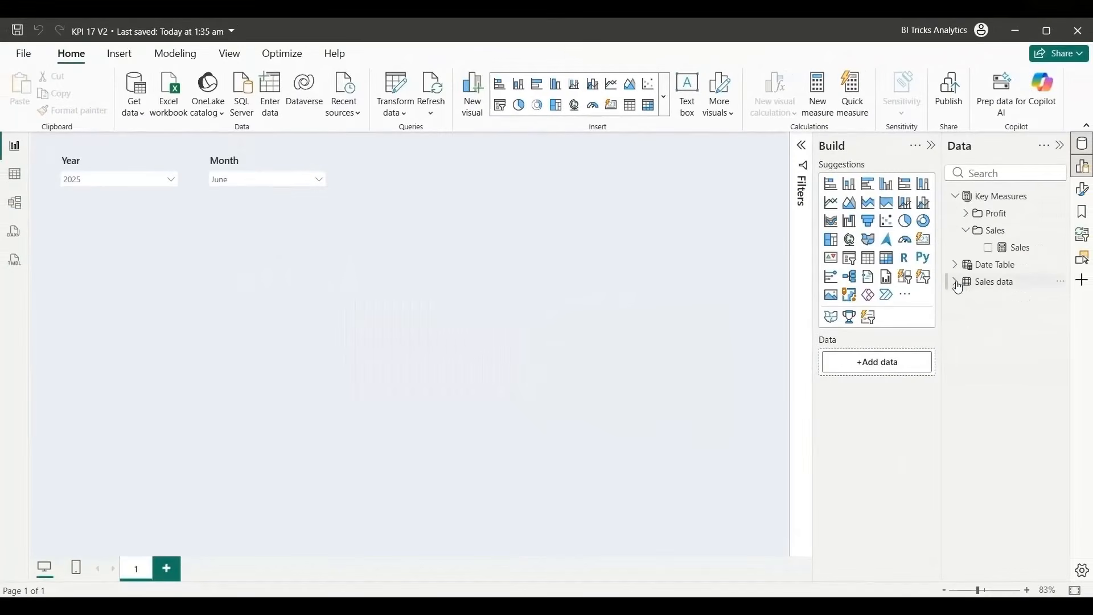
Examine the fields of the Sales data and Date Table tables and the formula of the Sales measure
{"action": "left_click", "coordinate": [956, 281]}
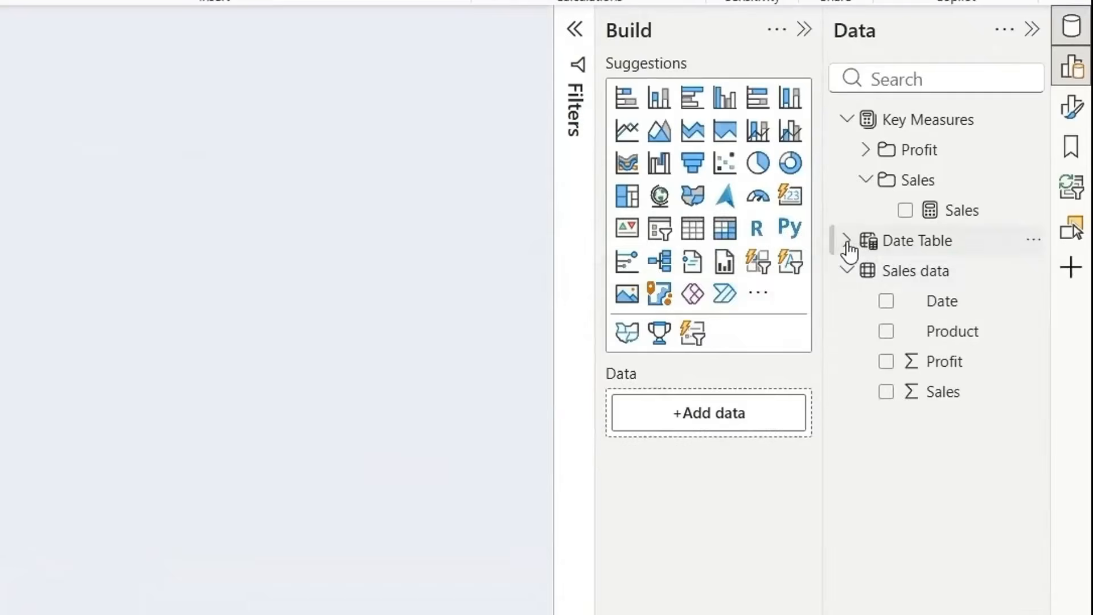
{"action": "left_click", "coordinate": [847, 242]}
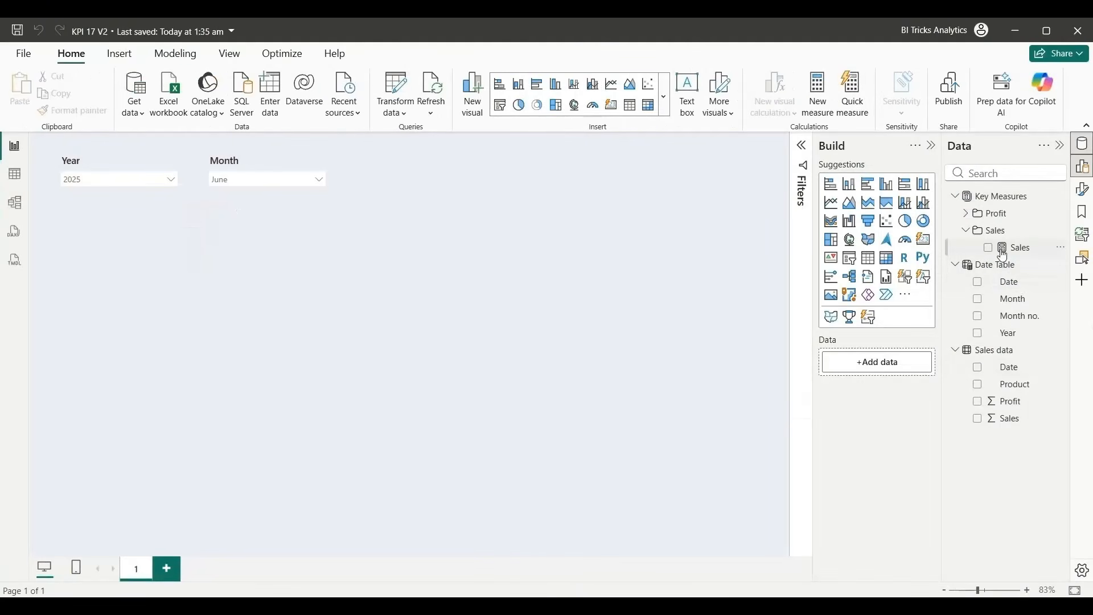
{"action": "left_click", "coordinate": [1019, 248]}
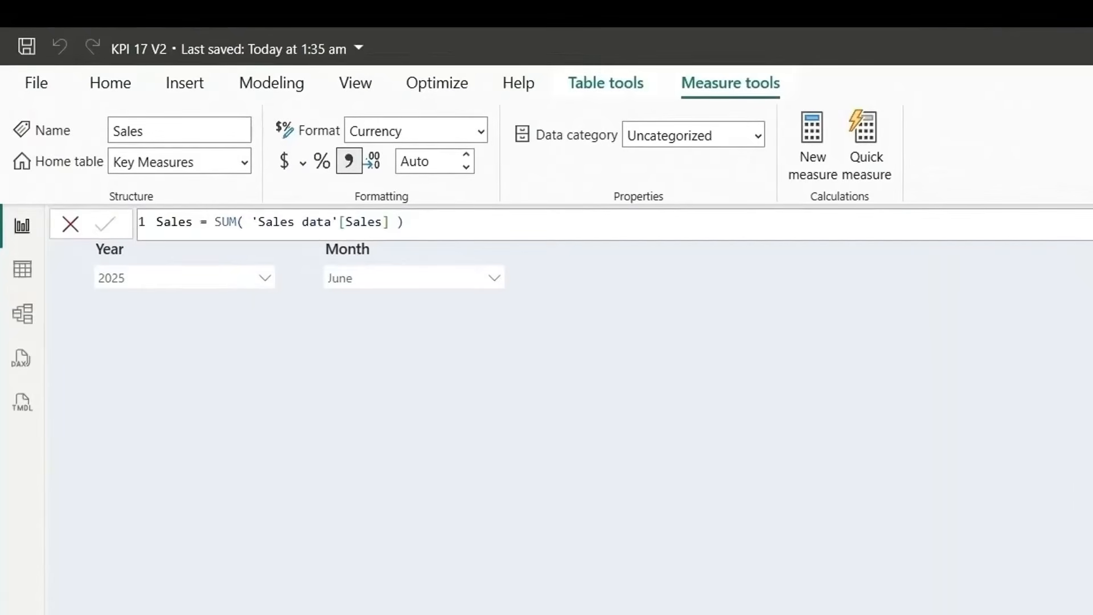
{"action": "left_click", "coordinate": [427, 573]}
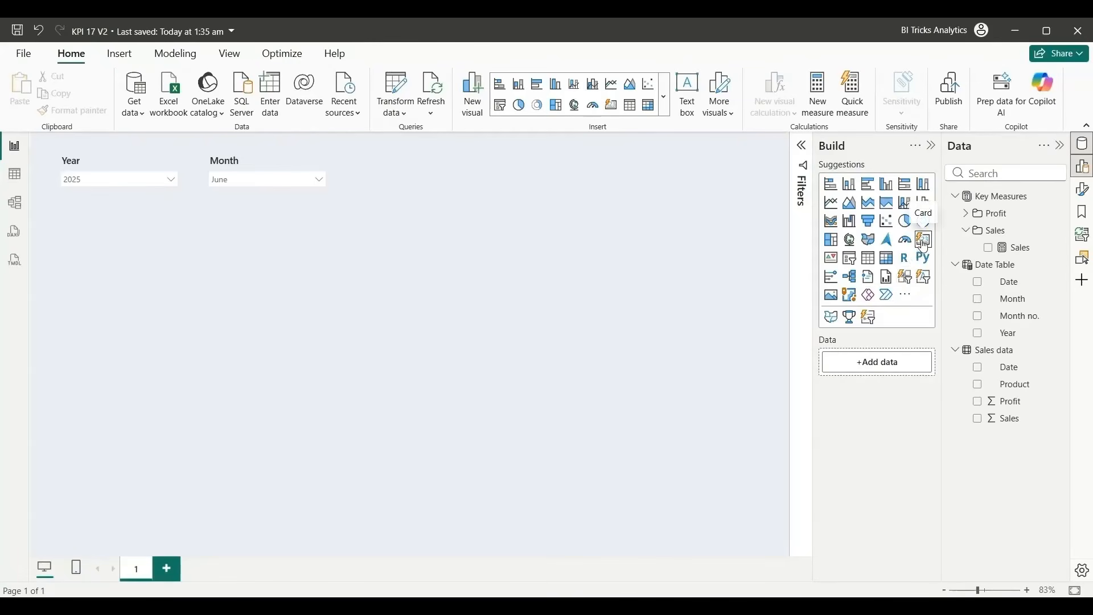
Add a card visual to the report page showing the Sales measure from Key Measures
{"action": "left_click", "coordinate": [924, 245]}
{"action": "left_click", "coordinate": [989, 249]}
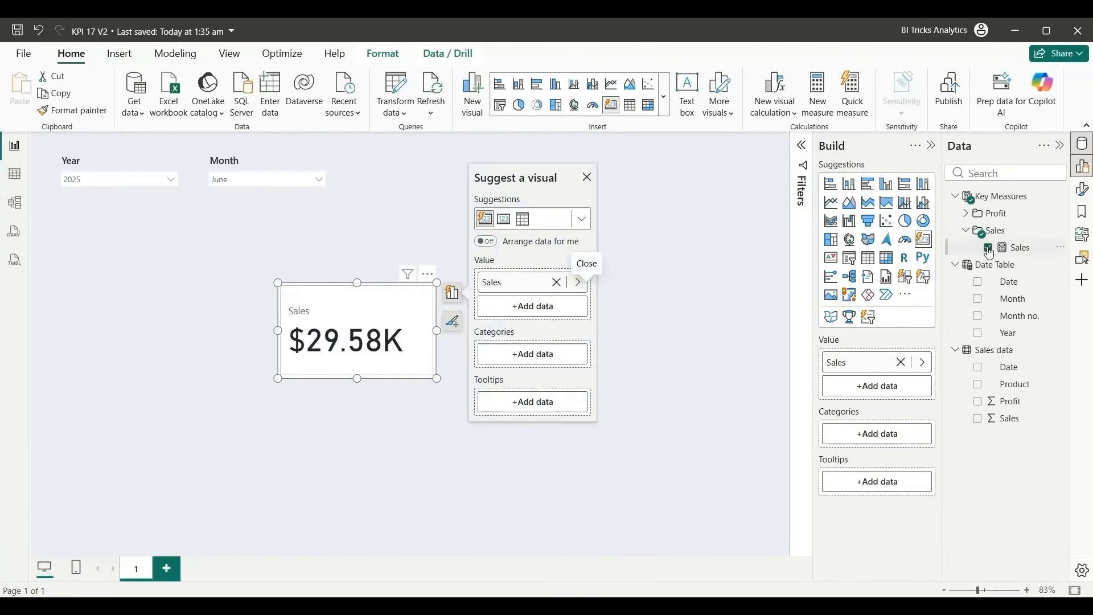
{"action": "left_click", "coordinate": [587, 177]}
Make the card's callout format settings apply to All cards
{"action": "left_click", "coordinate": [1082, 193]}
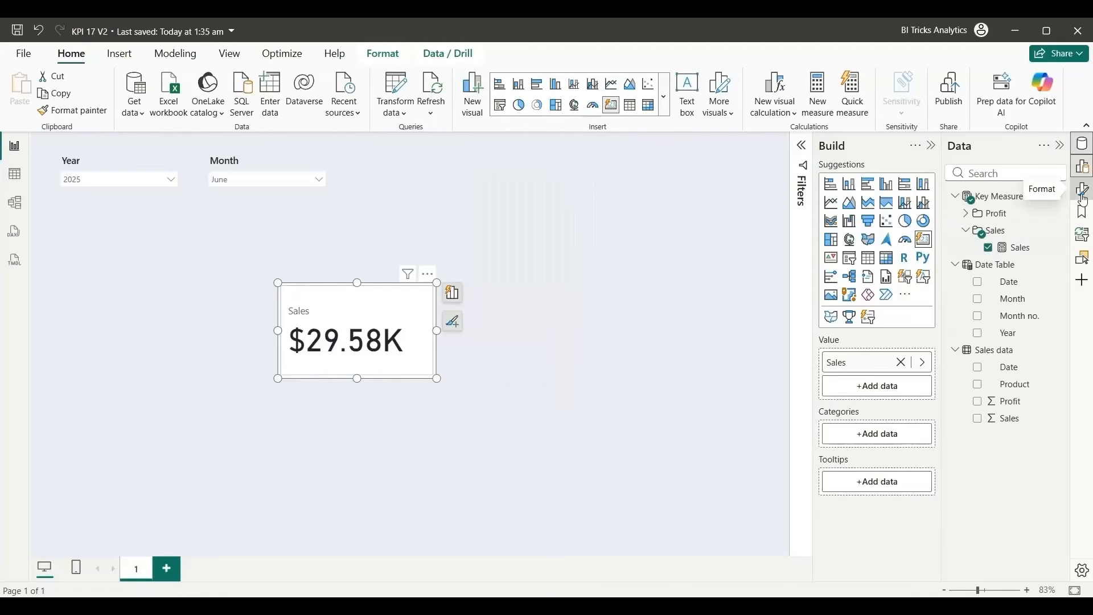
{"action": "left_click", "coordinate": [748, 407]}
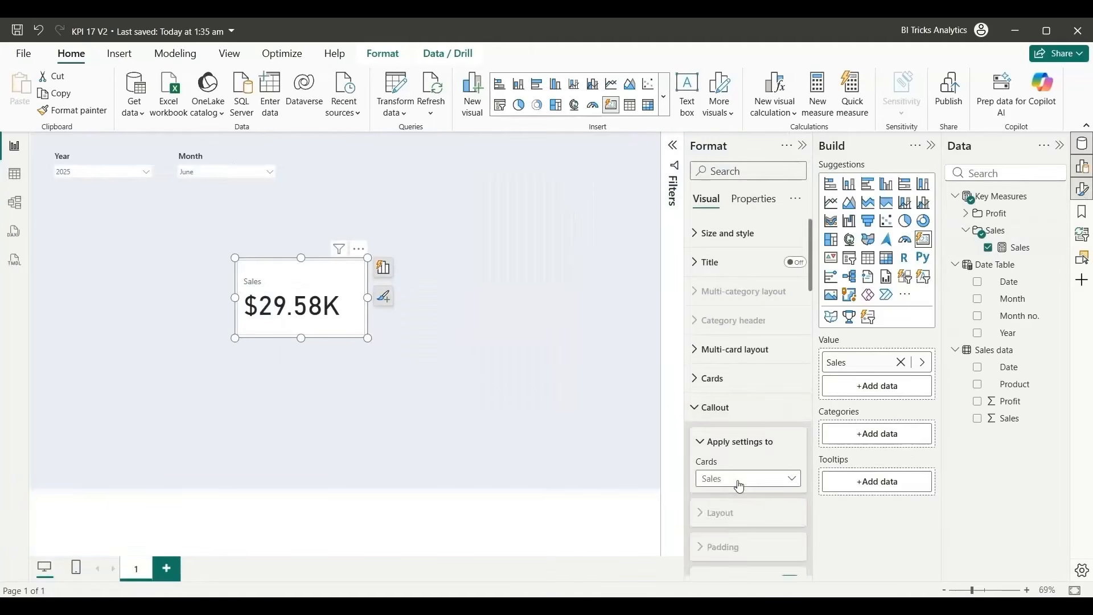
{"action": "scroll", "coordinate": [740, 388], "scroll_direction": "down", "scroll_amount": 3}
{"action": "scroll", "coordinate": [741, 387], "scroll_direction": "up", "scroll_amount": 1}
{"action": "left_click", "coordinate": [742, 387]}
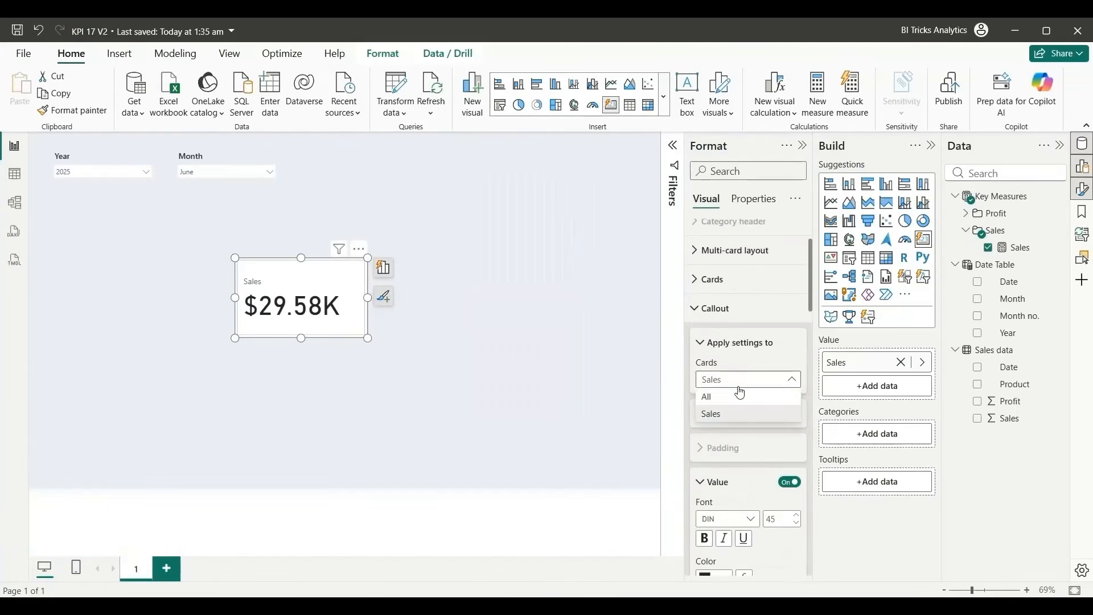
{"action": "left_click", "coordinate": [740, 395]}
Set the callout value's font to a heavier Segoe UI variant at size 25
{"action": "scroll", "coordinate": [744, 434], "scroll_direction": "down", "scroll_amount": 3}
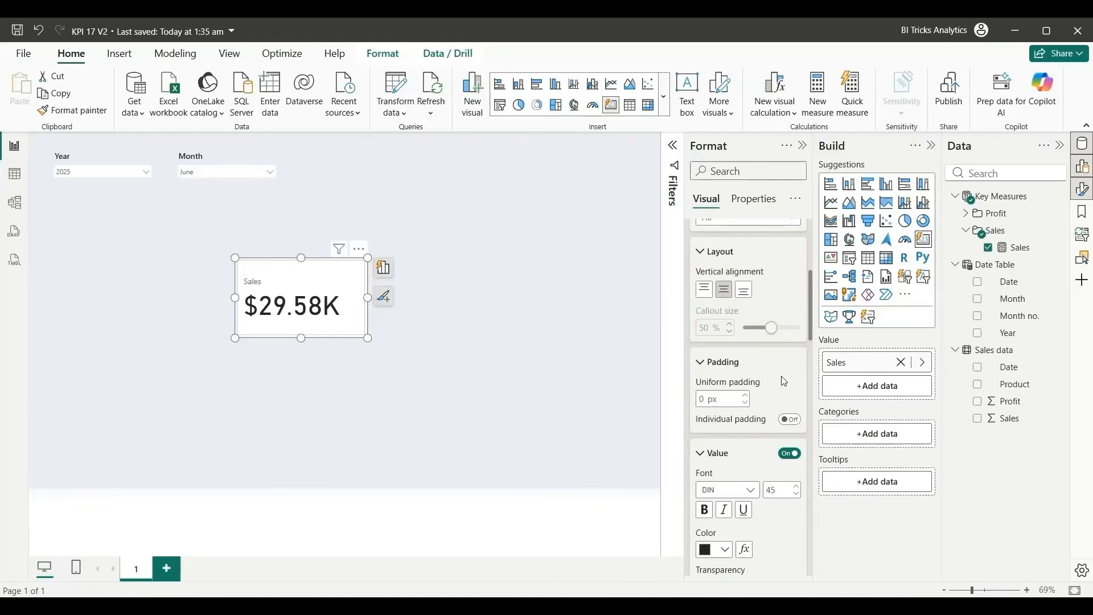
{"action": "scroll", "coordinate": [768, 295], "scroll_direction": "up", "scroll_amount": 1}
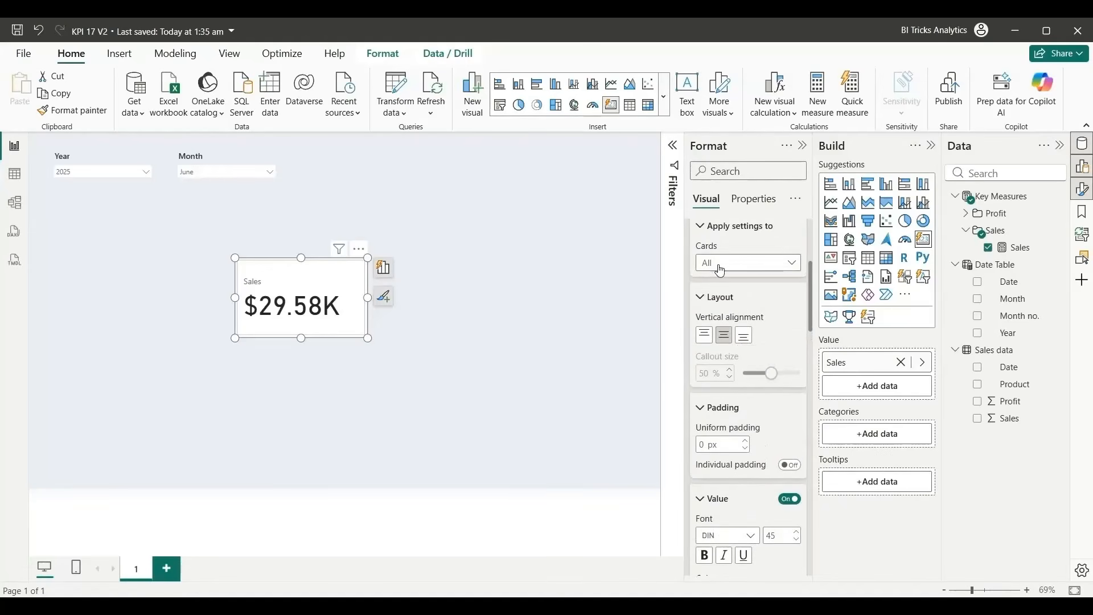
{"action": "scroll", "coordinate": [748, 289], "scroll_direction": "down", "scroll_amount": 3}
{"action": "scroll", "coordinate": [747, 287], "scroll_direction": "down", "scroll_amount": 1}
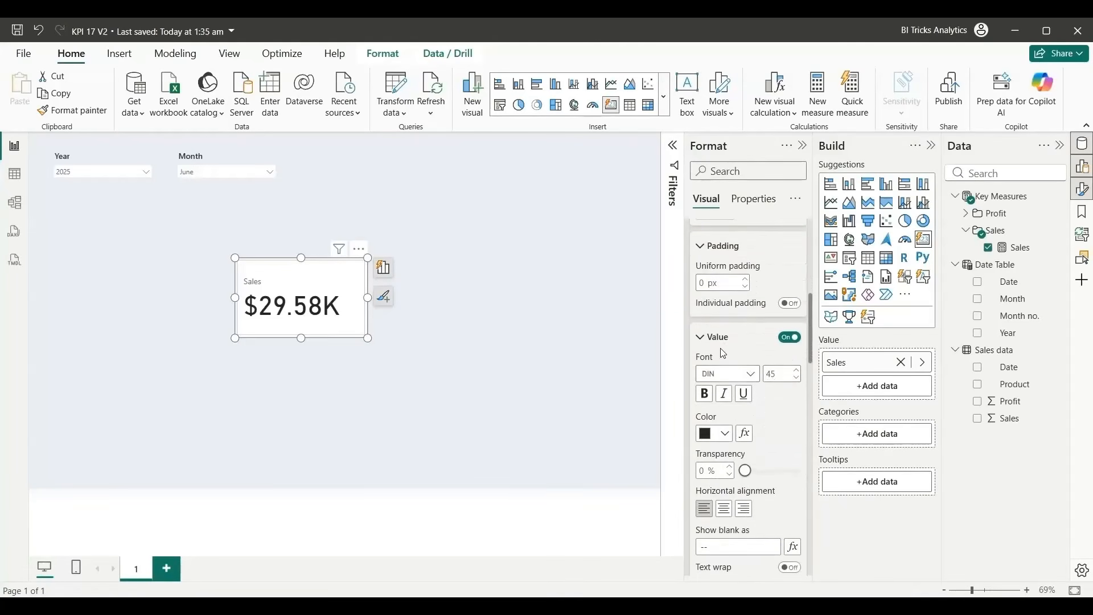
{"action": "left_click", "coordinate": [743, 376]}
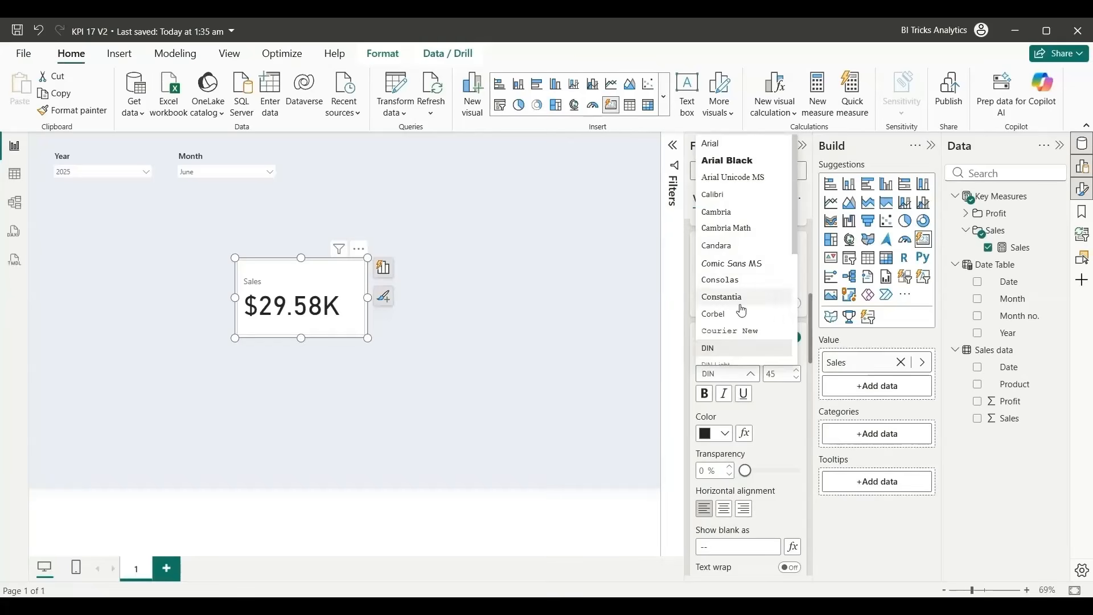
{"action": "scroll", "coordinate": [737, 296], "scroll_direction": "down", "scroll_amount": 3}
{"action": "left_click", "coordinate": [743, 238]}
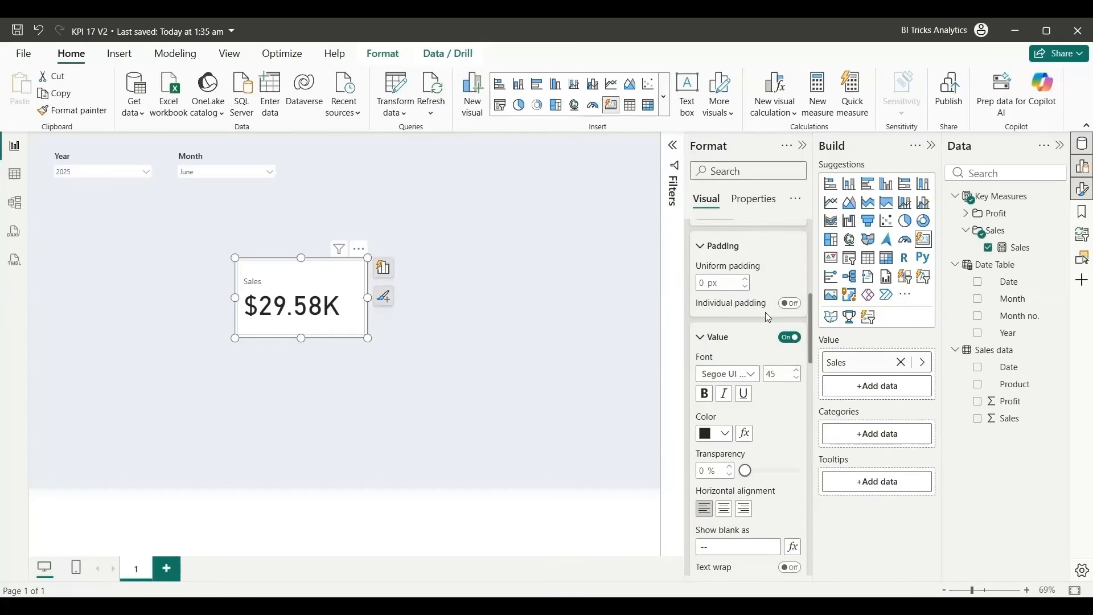
{"action": "double_click", "coordinate": [773, 374]}
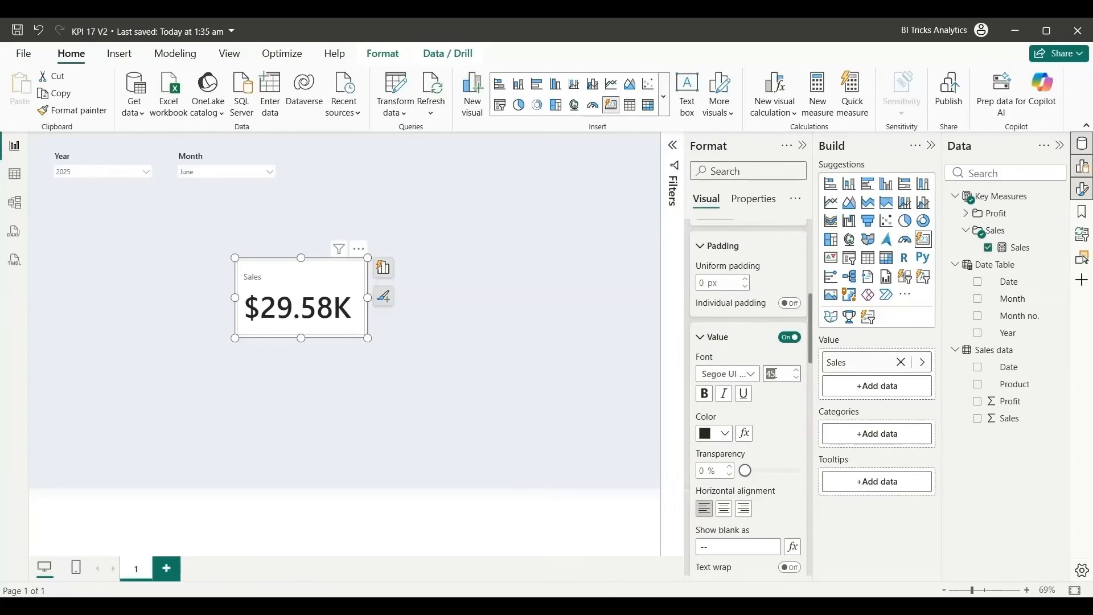
{"action": "type", "text": "25"}
Make the callout value show blanks as 0
{"action": "scroll", "coordinate": [740, 398], "scroll_direction": "down", "scroll_amount": 3}
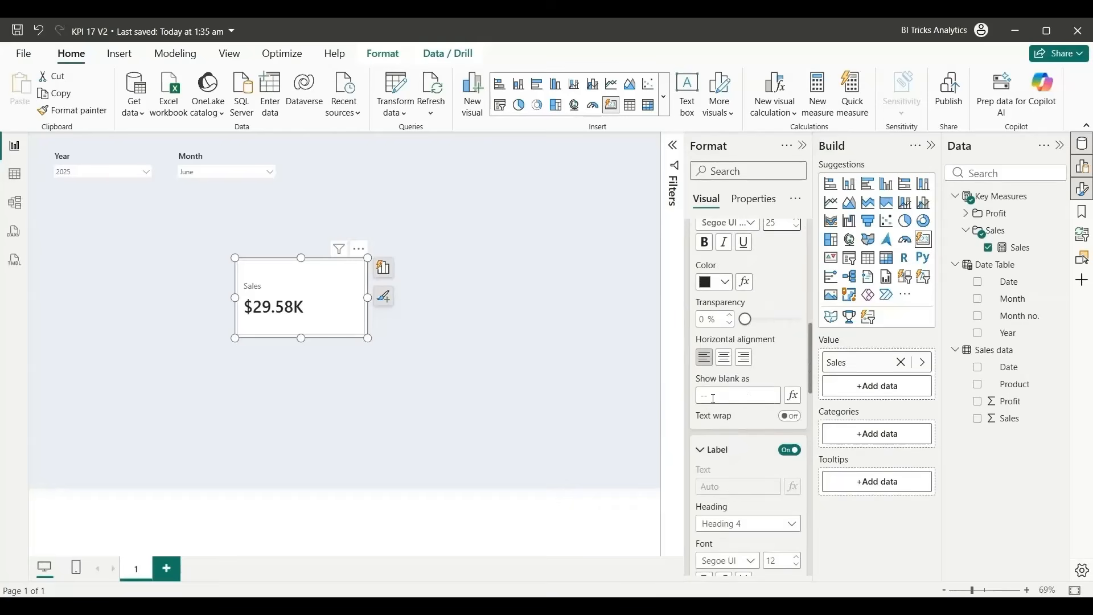
{"action": "left_click", "coordinate": [714, 396]}
{"action": "type", "text": "0"}
Increase the callout label's font size to 13 and collapse the callout settings
{"action": "scroll", "coordinate": [715, 398], "scroll_direction": "down", "scroll_amount": 3}
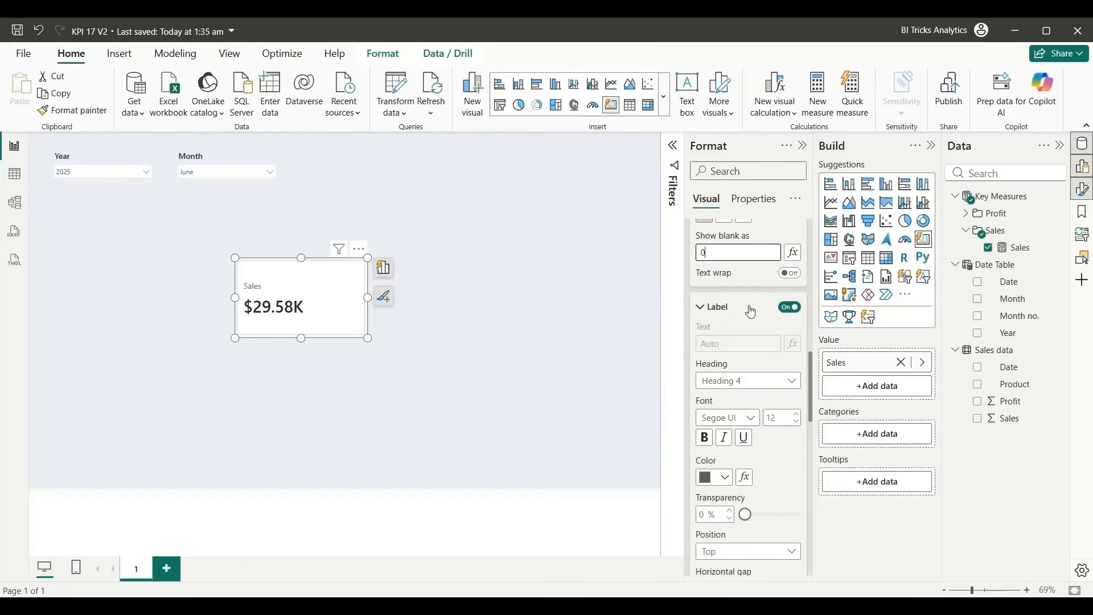
{"action": "scroll", "coordinate": [769, 455], "scroll_direction": "down", "scroll_amount": 2}
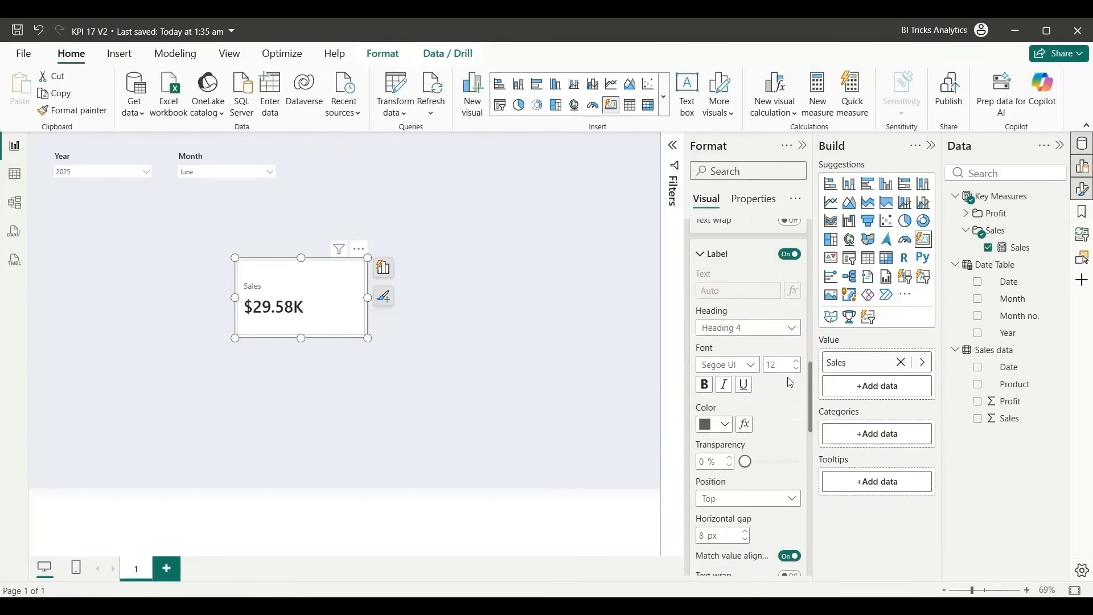
{"action": "left_click", "coordinate": [796, 361]}
{"action": "scroll", "coordinate": [797, 370], "scroll_direction": "down", "scroll_amount": 5}
{"action": "scroll", "coordinate": [706, 342], "scroll_direction": "up", "scroll_amount": 10}
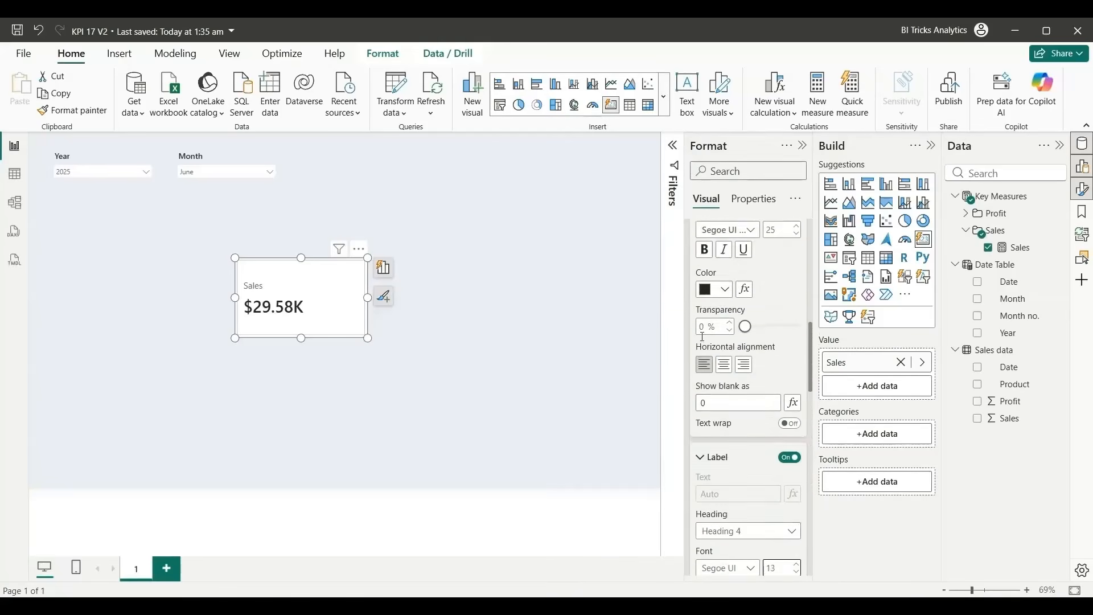
{"action": "scroll", "coordinate": [702, 337], "scroll_direction": "up", "scroll_amount": 10}
{"action": "left_click", "coordinate": [703, 337]}
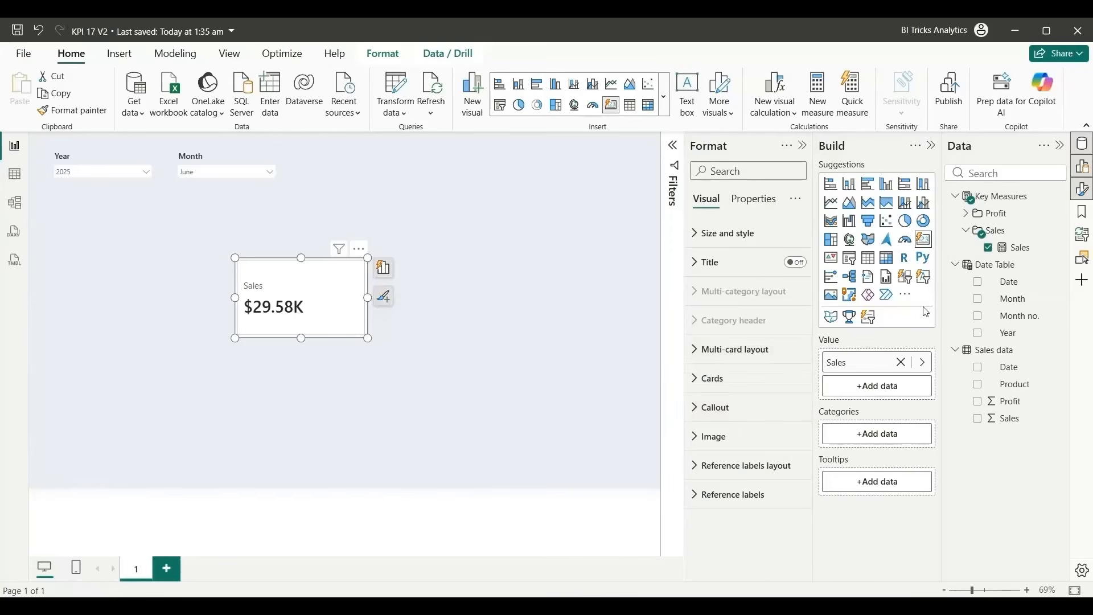
Create a measure in Key Measures named MoM % and define its variable CM as [Sales]
{"action": "left_click", "coordinate": [1010, 250]}
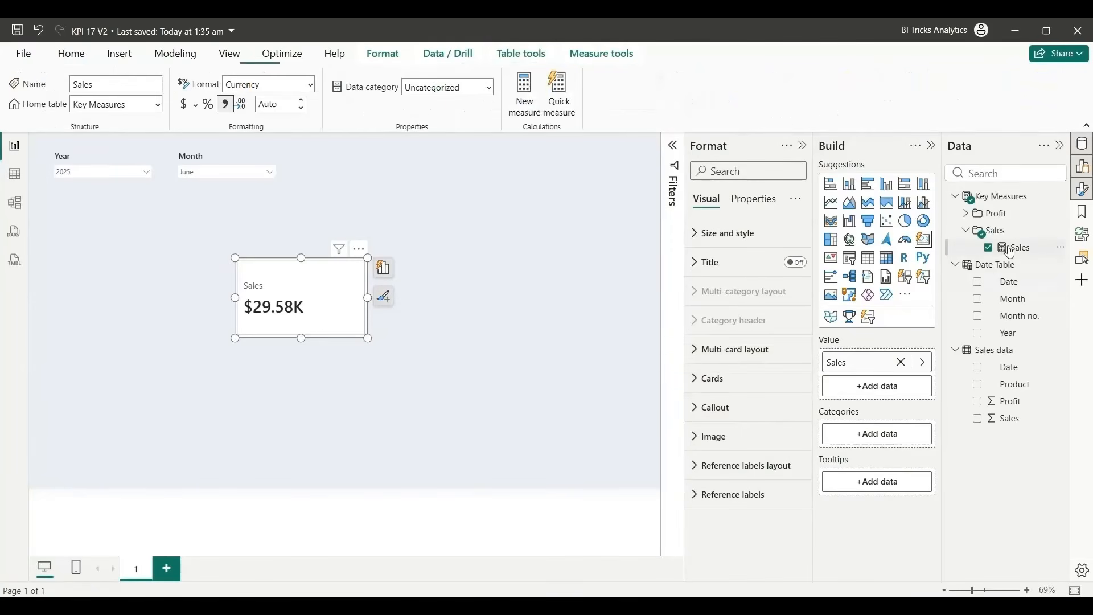
{"action": "left_click", "coordinate": [526, 101]}
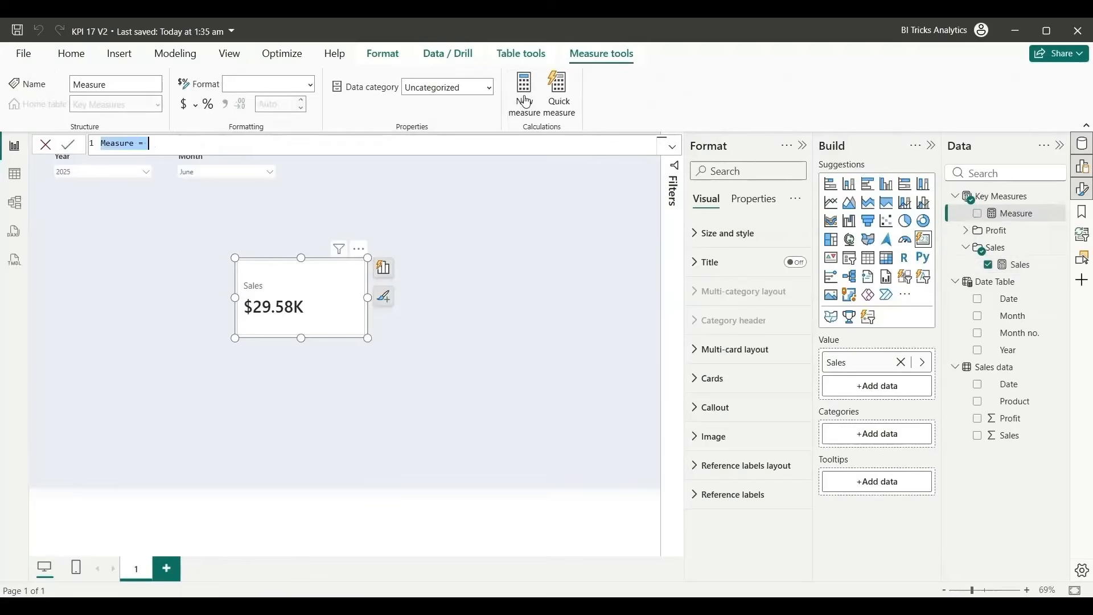
{"action": "type", "text": "MoM"}
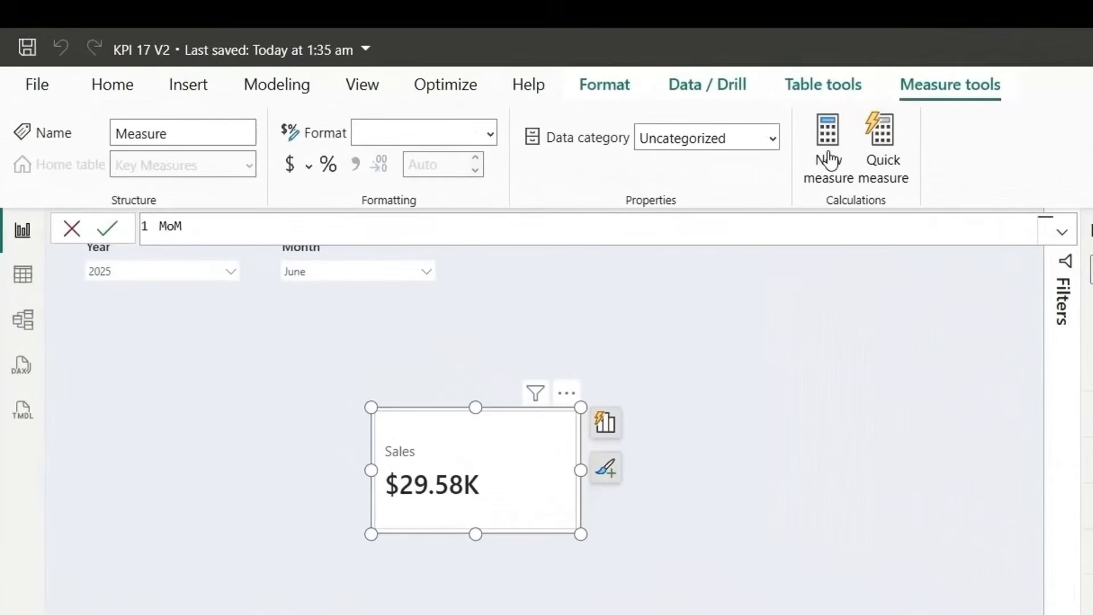
{"action": "type", "text": " % ="}
{"action": "key", "text": "shift+Return"}
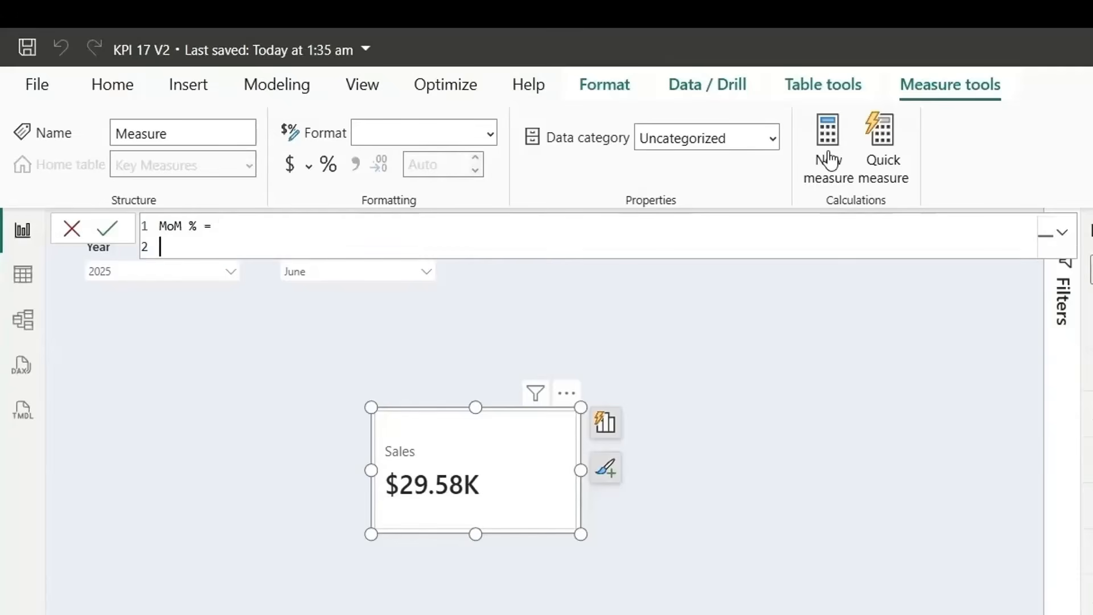
{"action": "type", "text": "var"}
{"action": "key", "text": "Tab"}
{"action": "type", "text": "CM = [Sales]"}
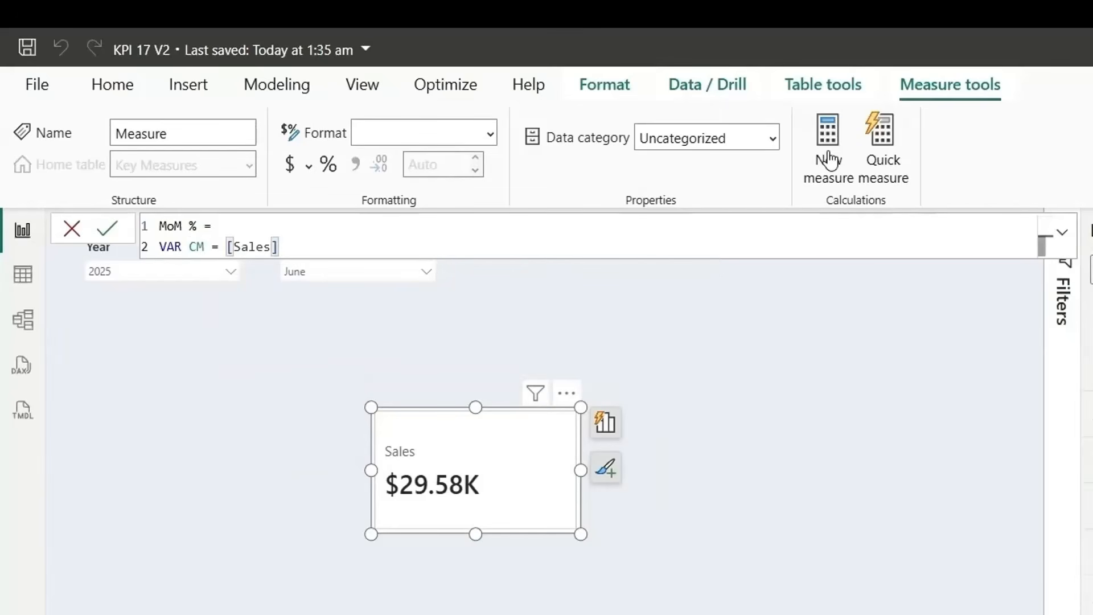
Add a variable PM to the measure as a CALCULATE expression over [Sales]
{"action": "key", "text": "shift+Return"}
{"action": "type", "text": "va"}
{"action": "key", "text": "Tab"}
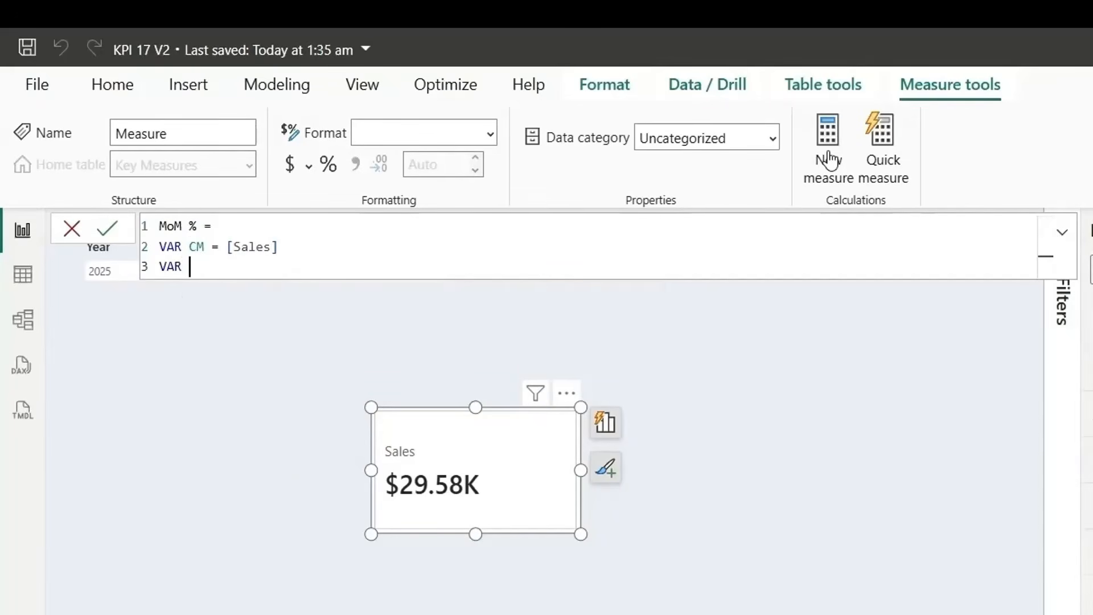
{"action": "type", "text": "PM ="}
{"action": "key", "text": "shift+Return"}
{"action": "type", "text": "CALCULATE("}
{"action": "key", "text": "shift+Return"}
{"action": "type", "text": "[Sales],"}
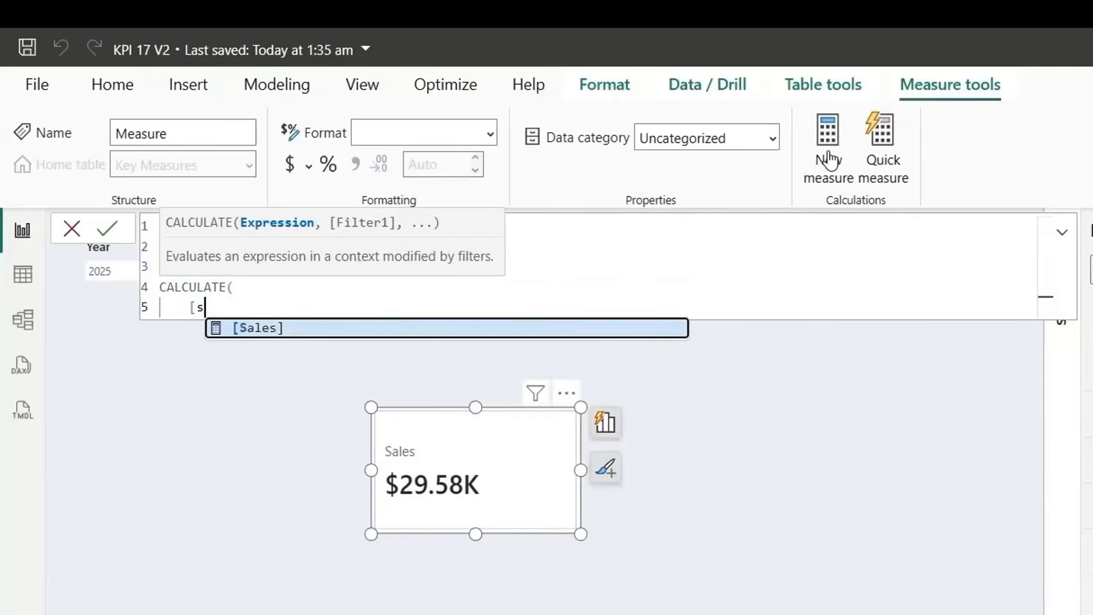
Complete PM's CALCULATE with the filter DATEADD( 'Date Table'[Date], -1, MONTH )
{"action": "key", "text": "shift+Return"}
{"action": "type", "text": "datea"}
{"action": "key", "text": "Tab"}
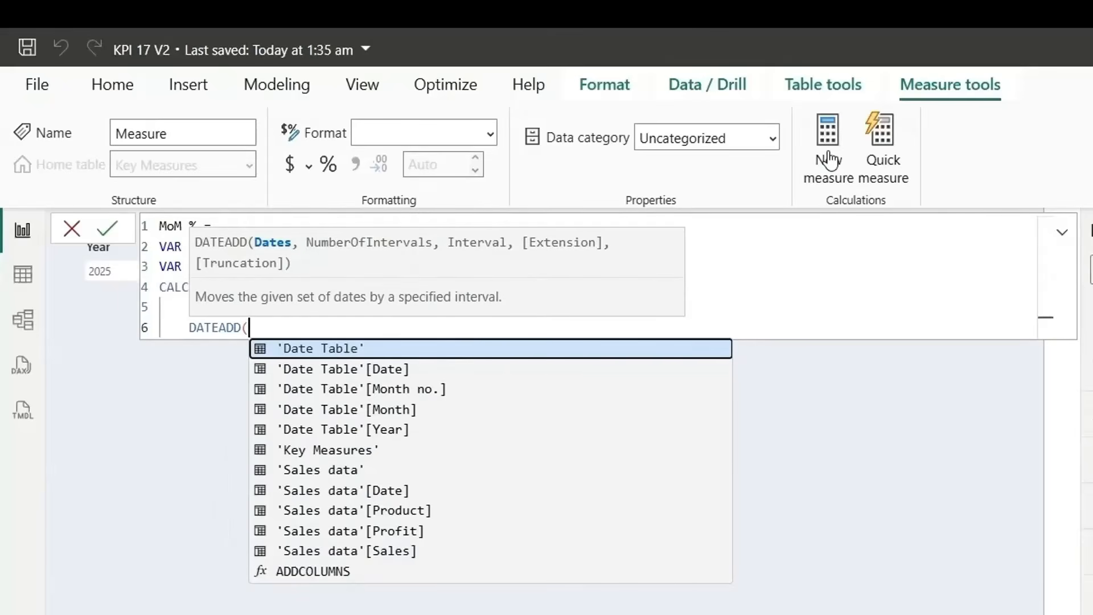
{"action": "key", "text": "Down"}
{"action": "key", "text": "Tab"}
{"action": "type", "text": ","}
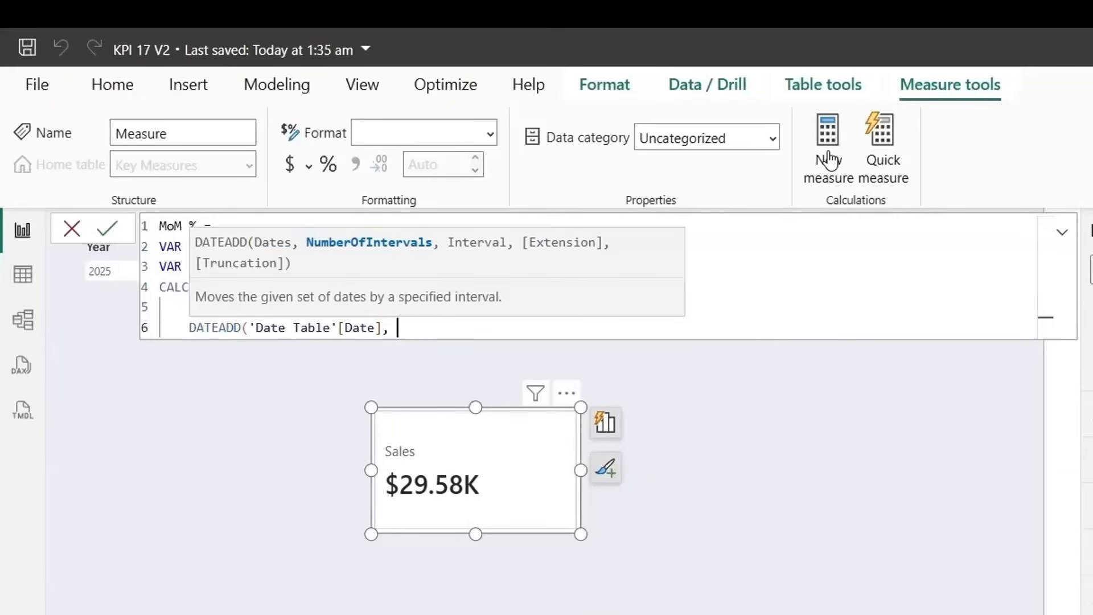
{"action": "type", "text": "-1,"}
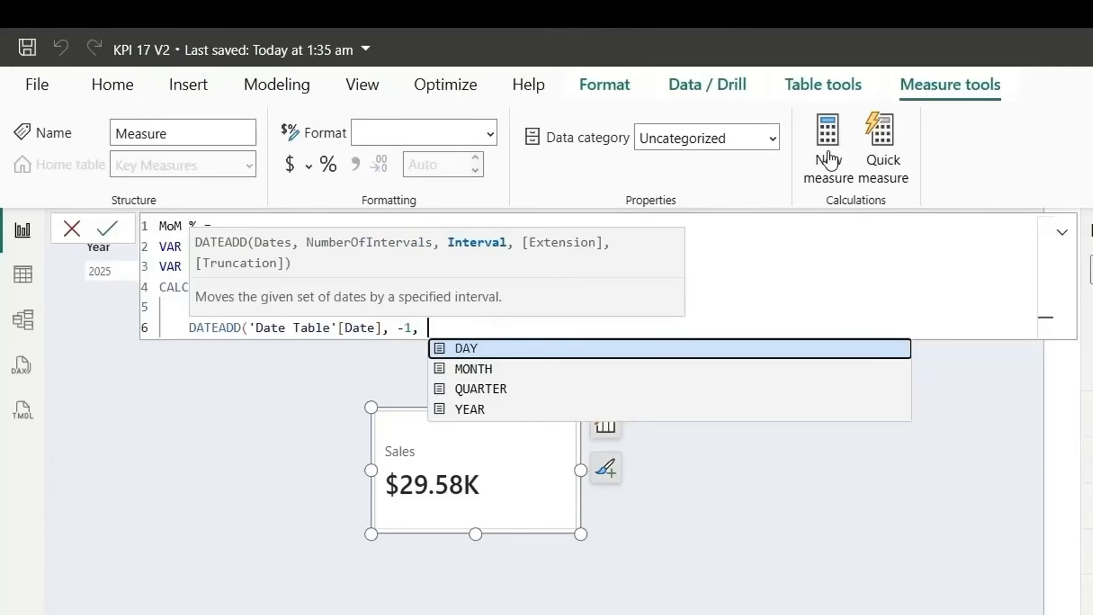
{"action": "key", "text": "Down"}
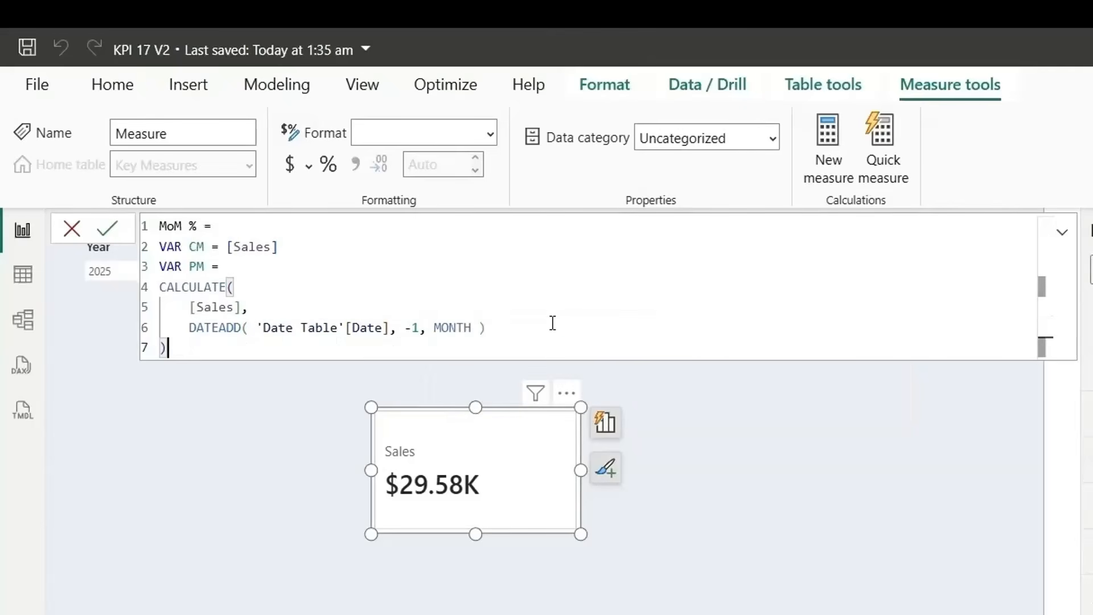
Add a variable _perc to the MoM % measure, defined as DIVIDE( CM - PM, PM, 0 )
{"action": "key", "text": "Return"}
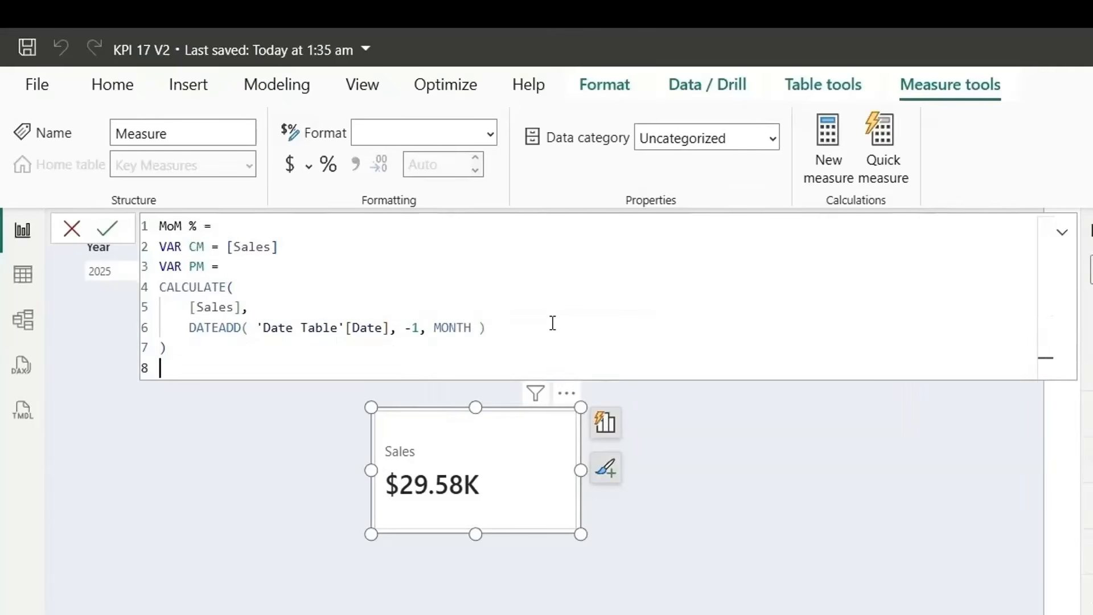
{"action": "type", "text": "VAR _perc= DIVIDE( CM - "}
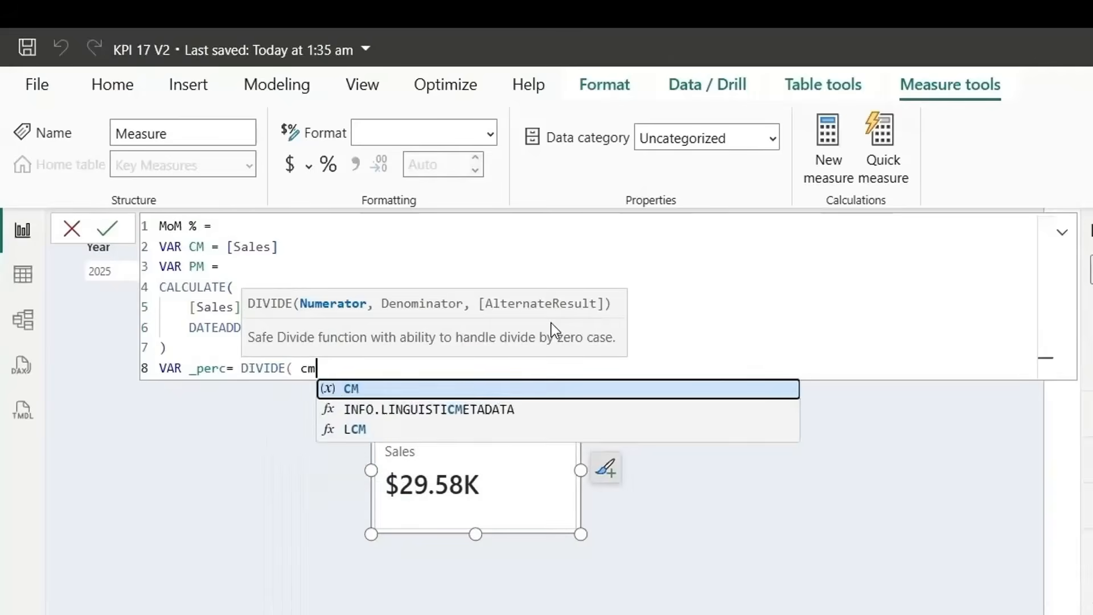
{"action": "type", "text": "PM, p"}
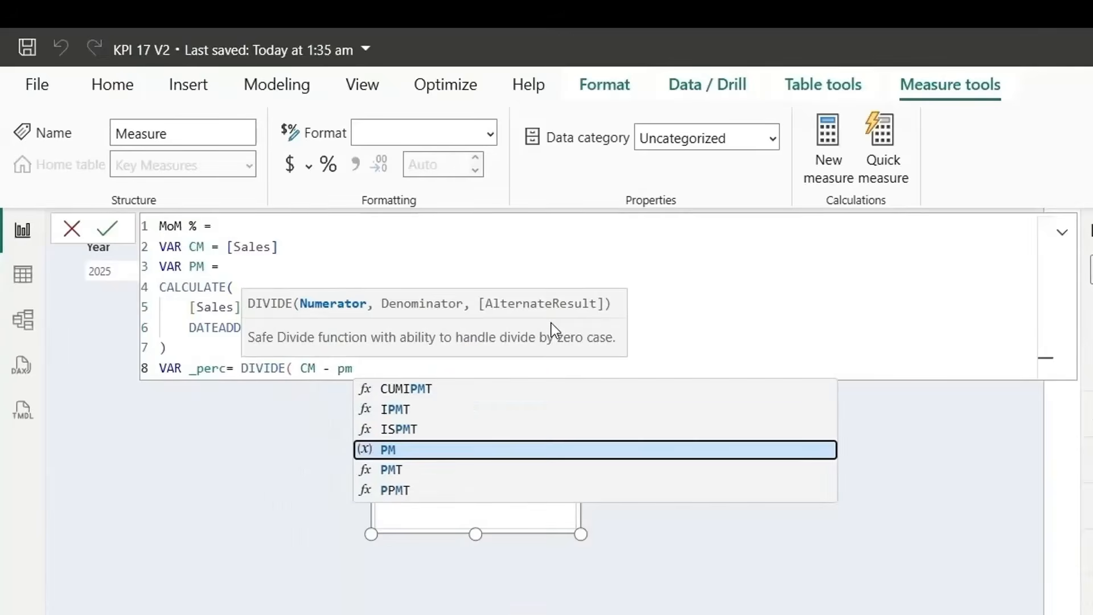
{"action": "type", "text": "m, 0 )"}
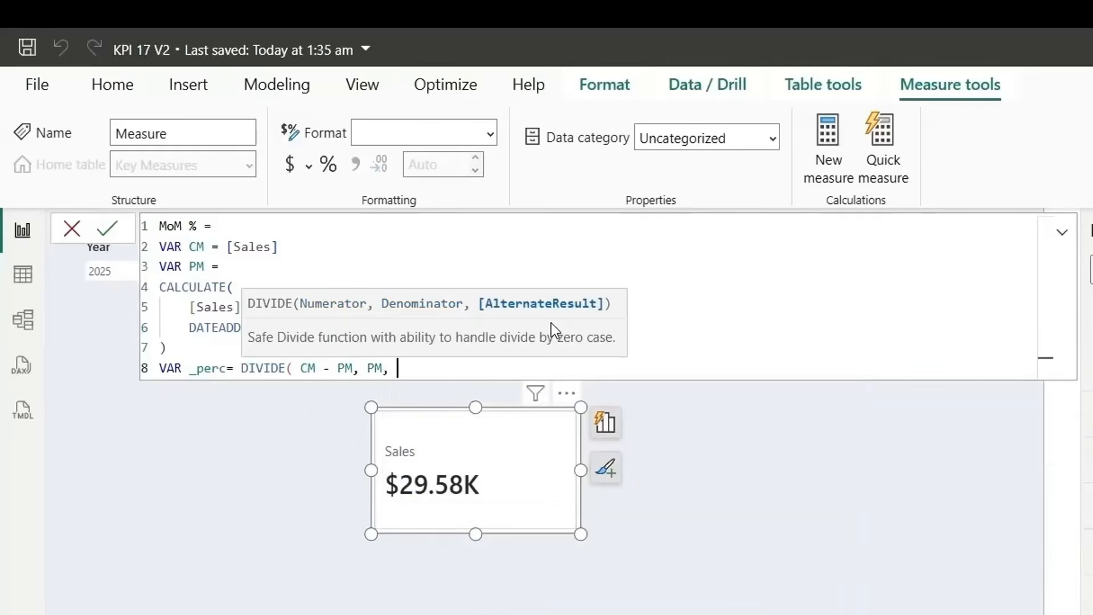
Finish the MoM % measure with a RETURN of _perc and commit the formula
{"action": "key", "text": "shift+Return"}
{"action": "type", "text": "RETURN"}
{"action": "key", "text": "shift+Return"}
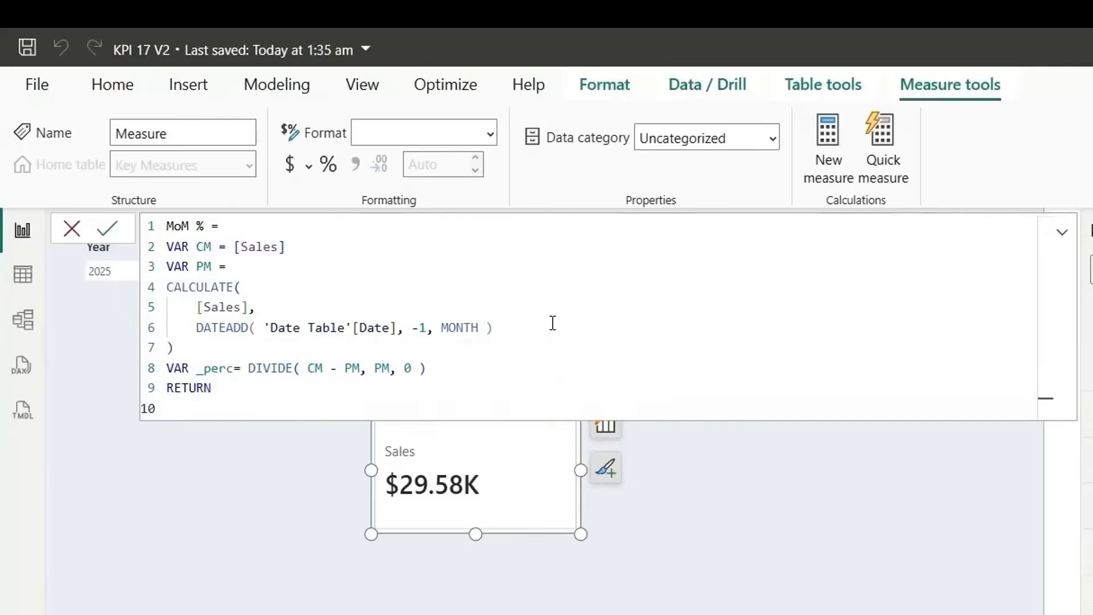
{"action": "type", "text": "_perc"}
{"action": "key", "text": "Return"}
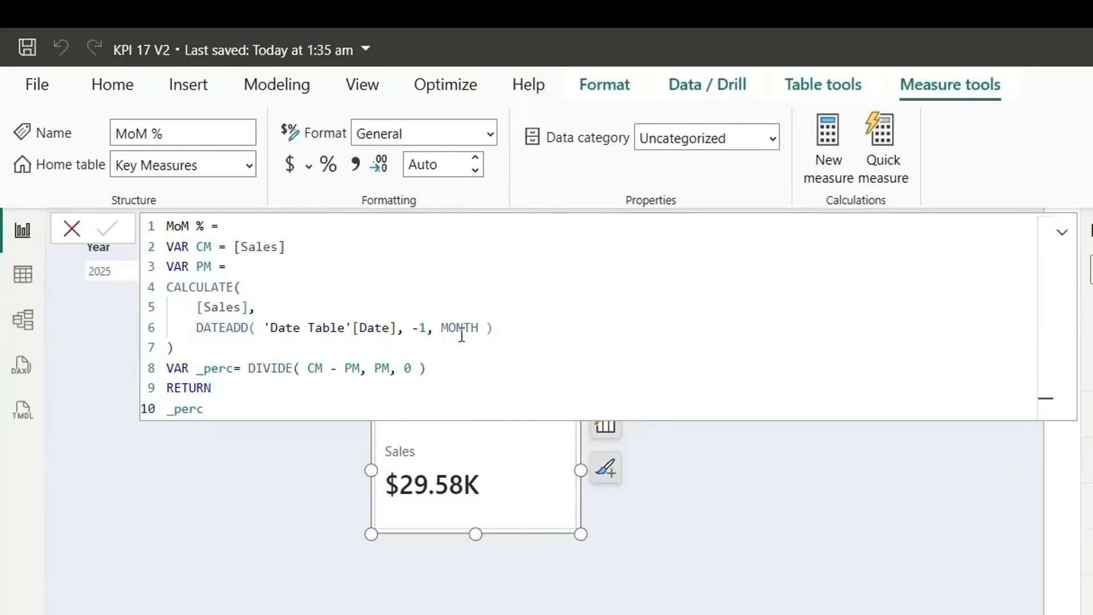
Copy the whole MoM % formula into a new measure and name it YoY %
{"action": "left_click", "coordinate": [301, 388]}
{"action": "key", "text": "ctrl+a"}
{"action": "key", "text": "ctrl+c"}
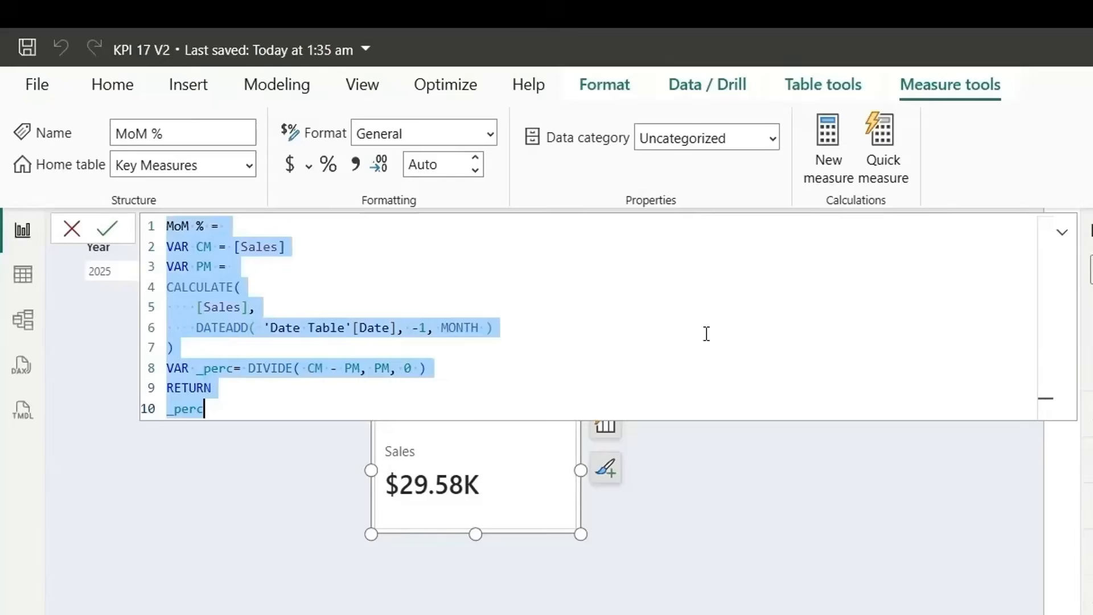
{"action": "left_click", "coordinate": [829, 171]}
{"action": "key", "text": "ctrl+v"}
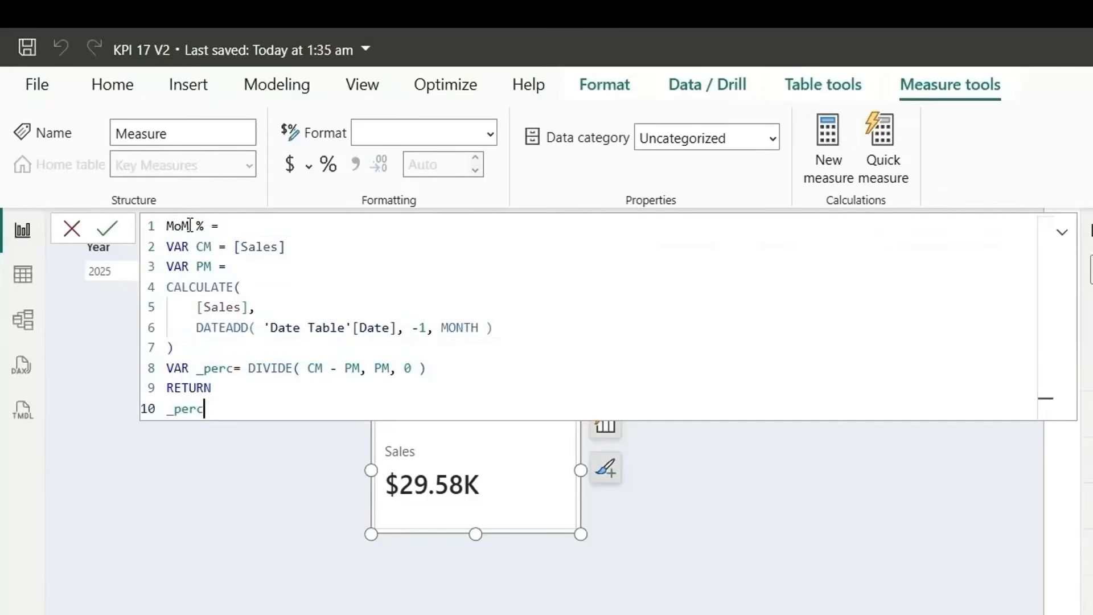
{"action": "double_click", "coordinate": [177, 226]}
{"action": "type", "text": "YoY"}
In the YoY % measure, rename the PM variable declaration to PY and set the DATEADD interval to YEAR
{"action": "double_click", "coordinate": [214, 267]}
{"action": "type", "text": "PY"}
{"action": "double_click", "coordinate": [460, 329]}
{"action": "type", "text": "YEAR"}
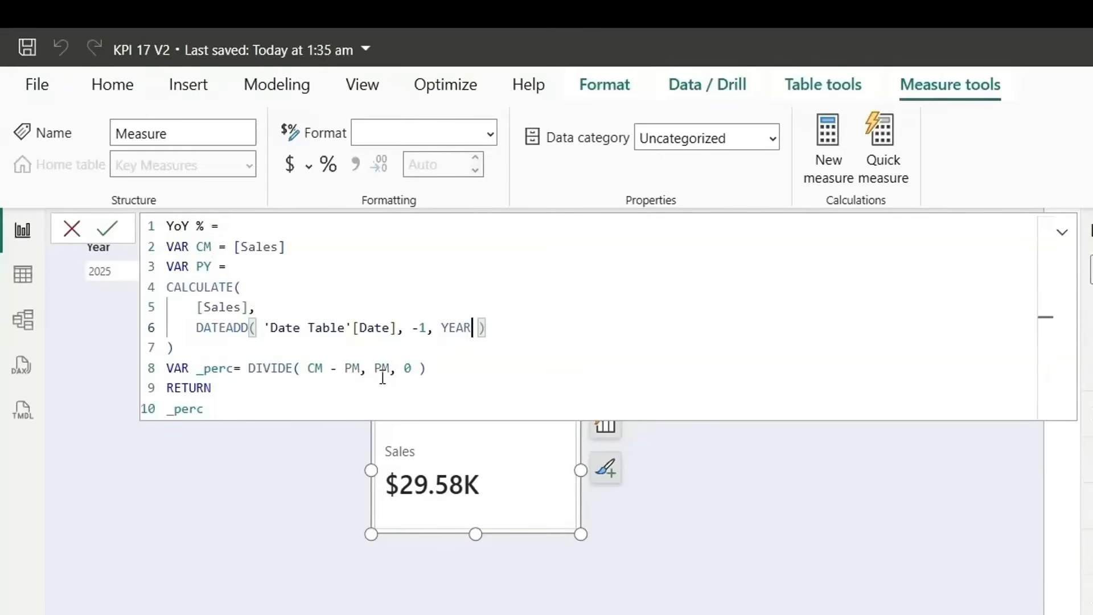
Replace both PM references in the YoY % measure's DIVIDE expression with PY and commit the formula
{"action": "double_click", "coordinate": [346, 370]}
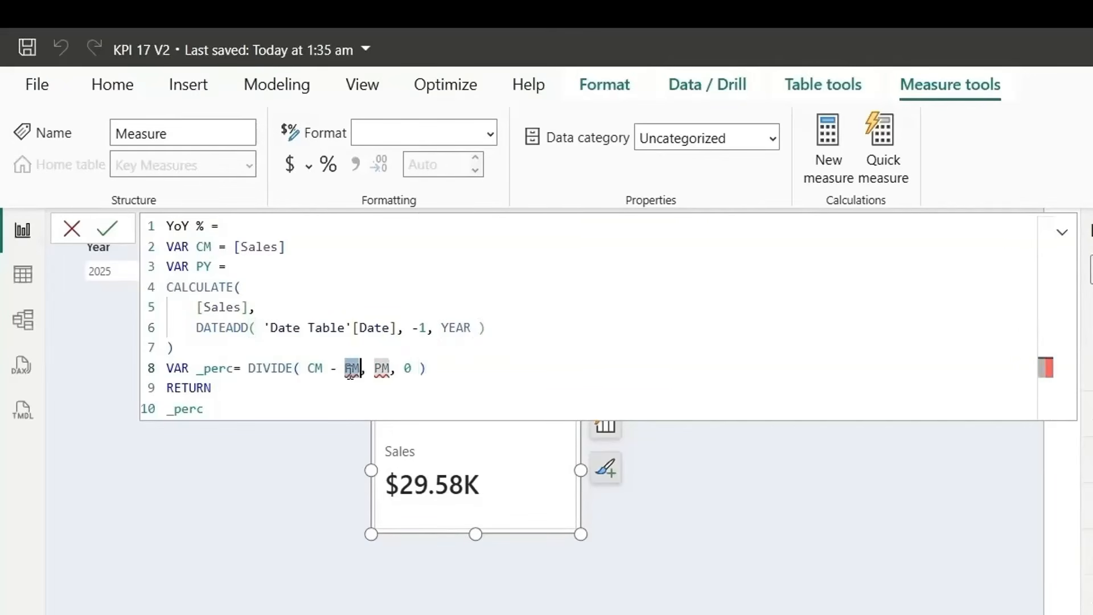
{"action": "key", "text": "ctrl+shift+l"}
{"action": "type", "text": "PY"}
{"action": "left_click", "coordinate": [239, 348]}
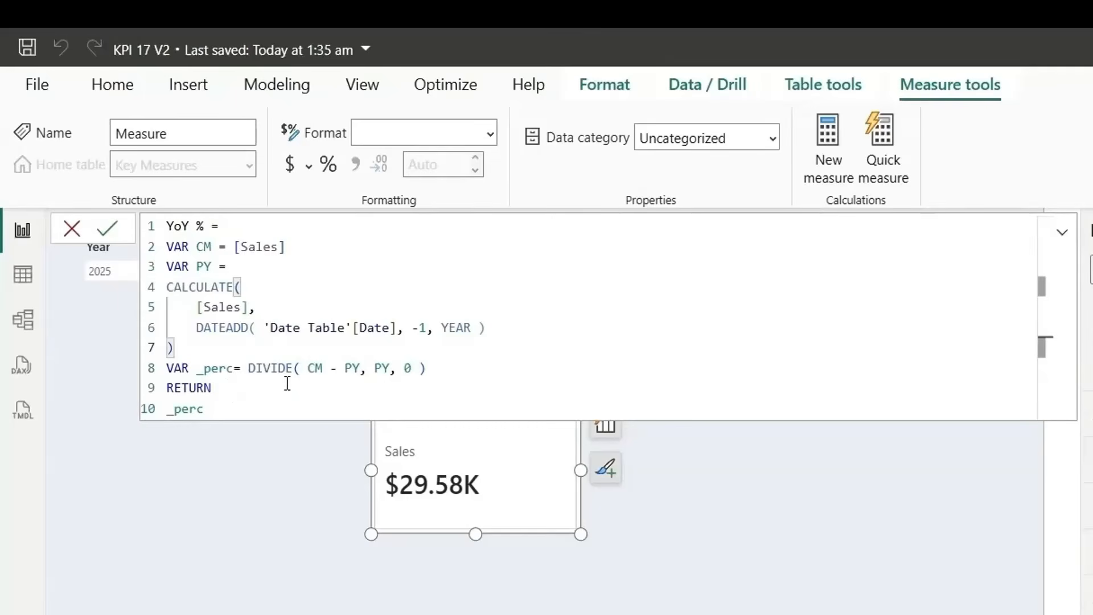
{"action": "left_click", "coordinate": [238, 410]}
{"action": "key", "text": "Return"}
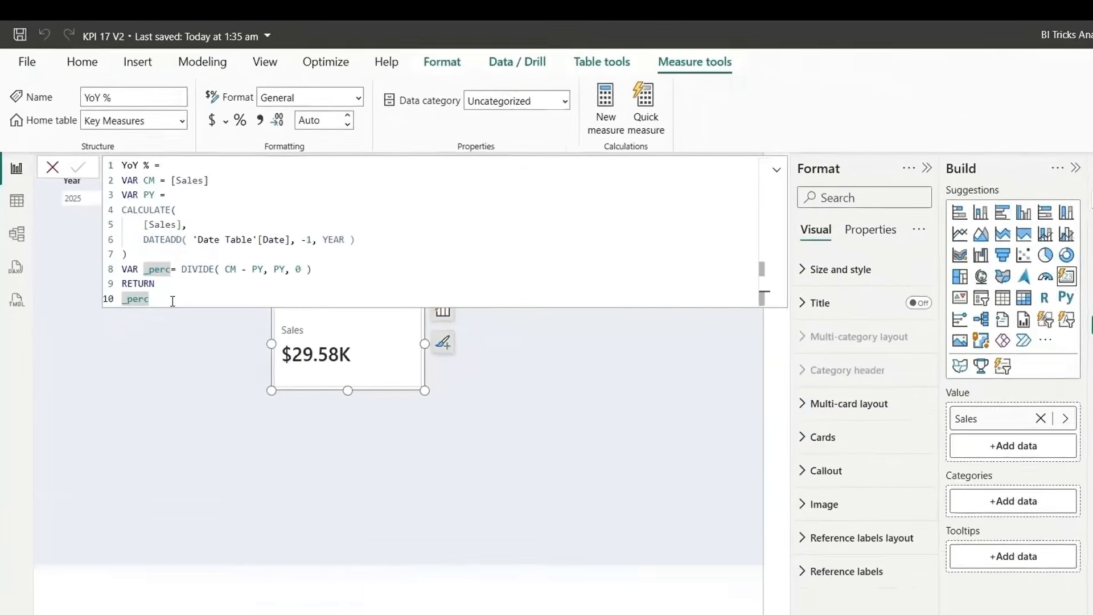
In the model view, assign the MoM % and YoY % measures together to the display folder Sales
{"action": "left_click", "coordinate": [1007, 212]}
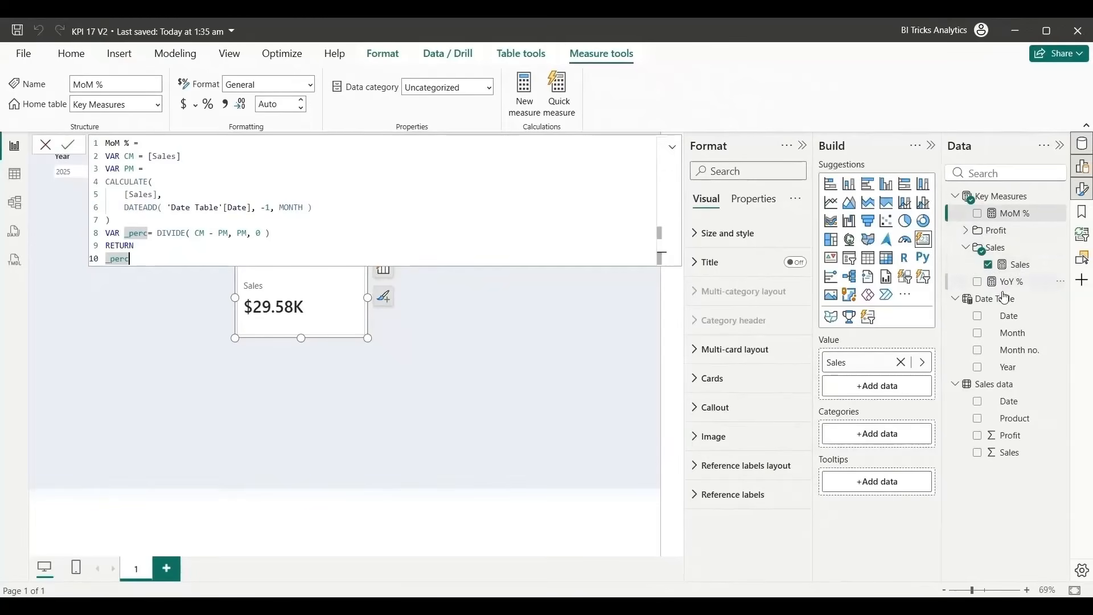
{"action": "left_click", "coordinate": [12, 210]}
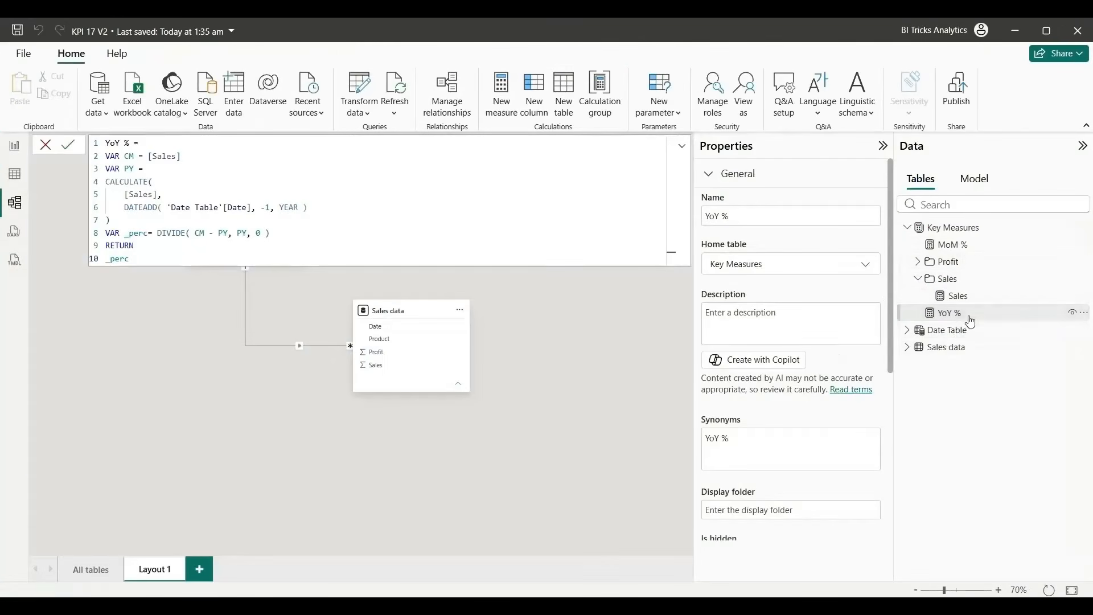
{"action": "left_click", "coordinate": [966, 243]}
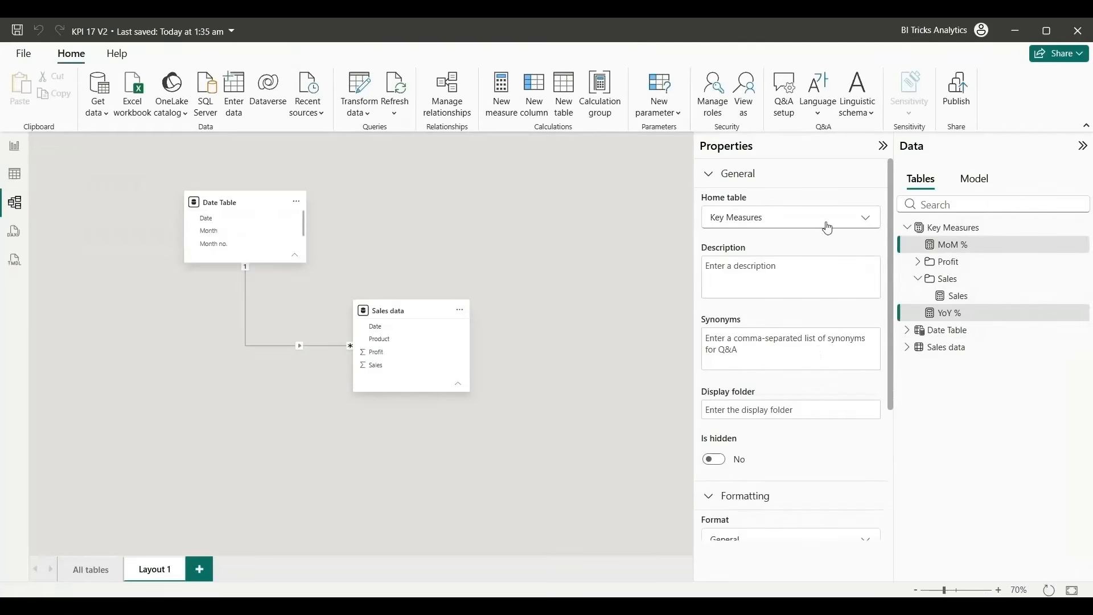
{"action": "left_click", "coordinate": [741, 410]}
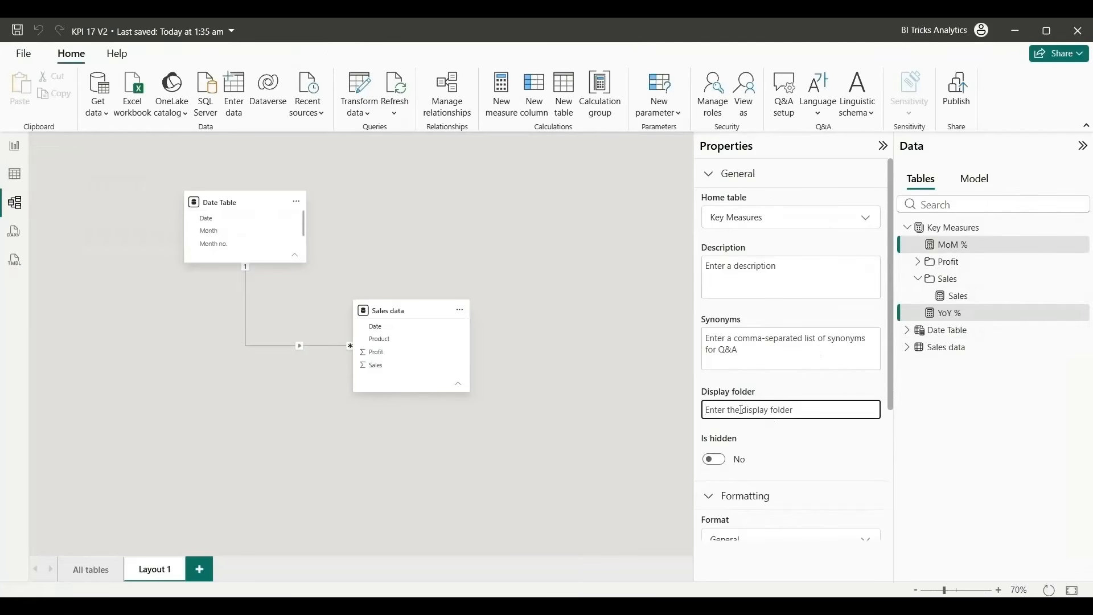
{"action": "type", "text": "Sales"}
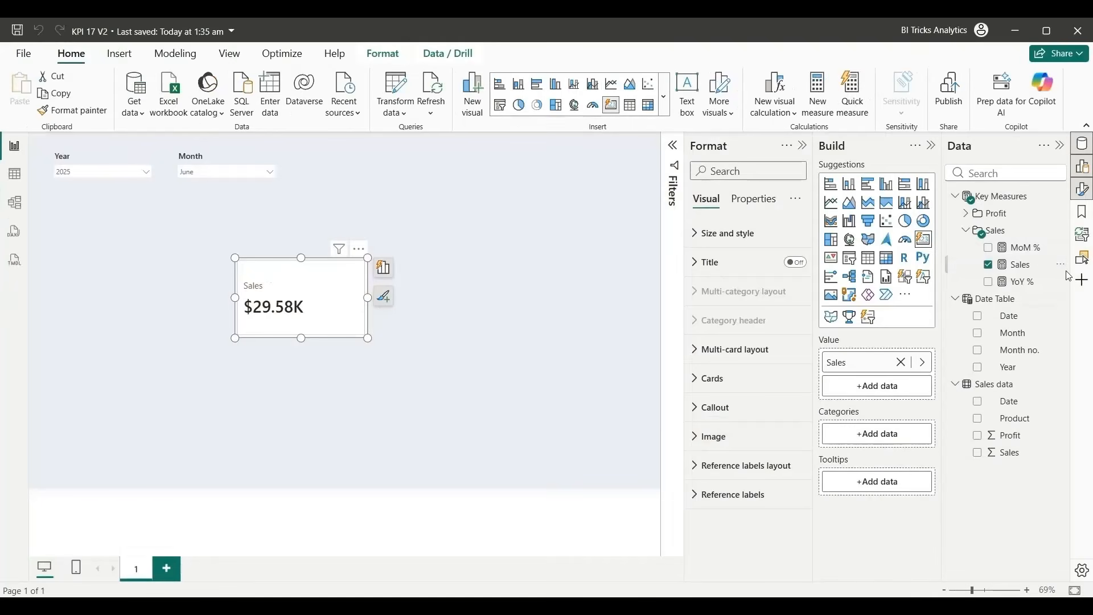
Back in the report, add MoM % and YoY % as reference labels on the Sales card
{"action": "left_click", "coordinate": [747, 495]}
{"action": "scroll", "coordinate": [746, 497], "scroll_direction": "down", "scroll_amount": 3}
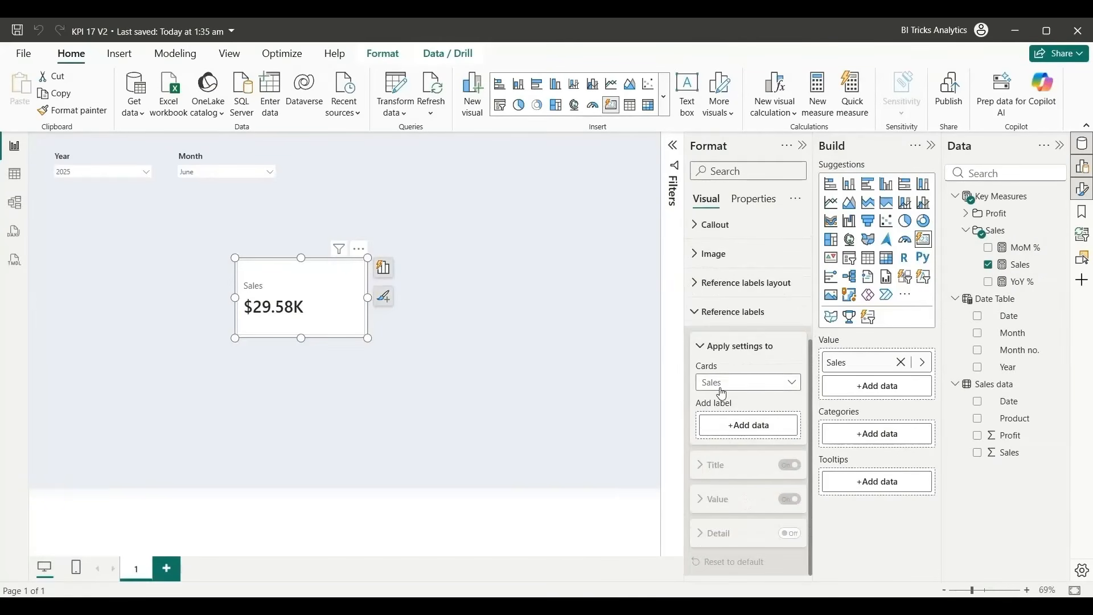
{"action": "left_click", "coordinate": [742, 383]}
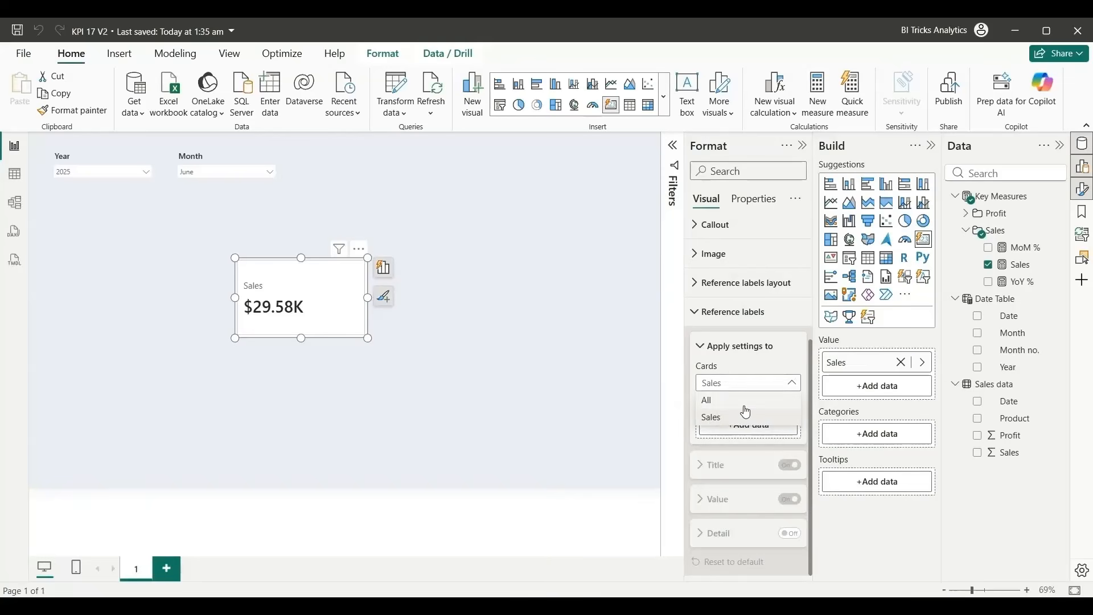
{"action": "left_click", "coordinate": [753, 378]}
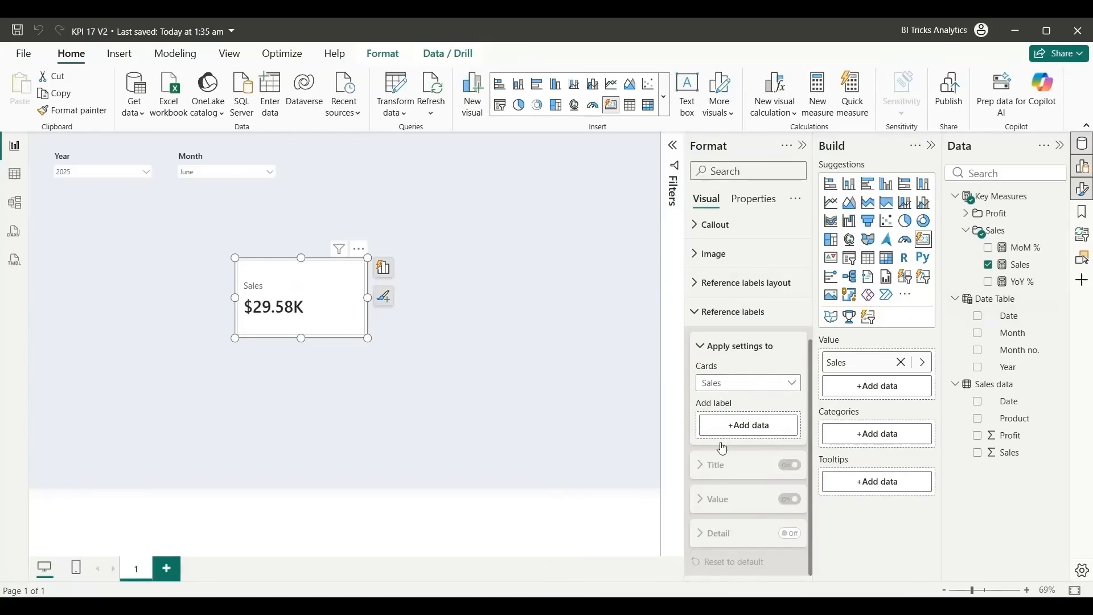
{"action": "left_click_drag", "start_coordinate": [1011, 251], "coordinate": [745, 426]}
{"action": "left_click_drag", "start_coordinate": [1016, 291], "coordinate": [769, 448]}
{"action": "scroll", "coordinate": [749, 514], "scroll_direction": "down", "scroll_amount": 1}
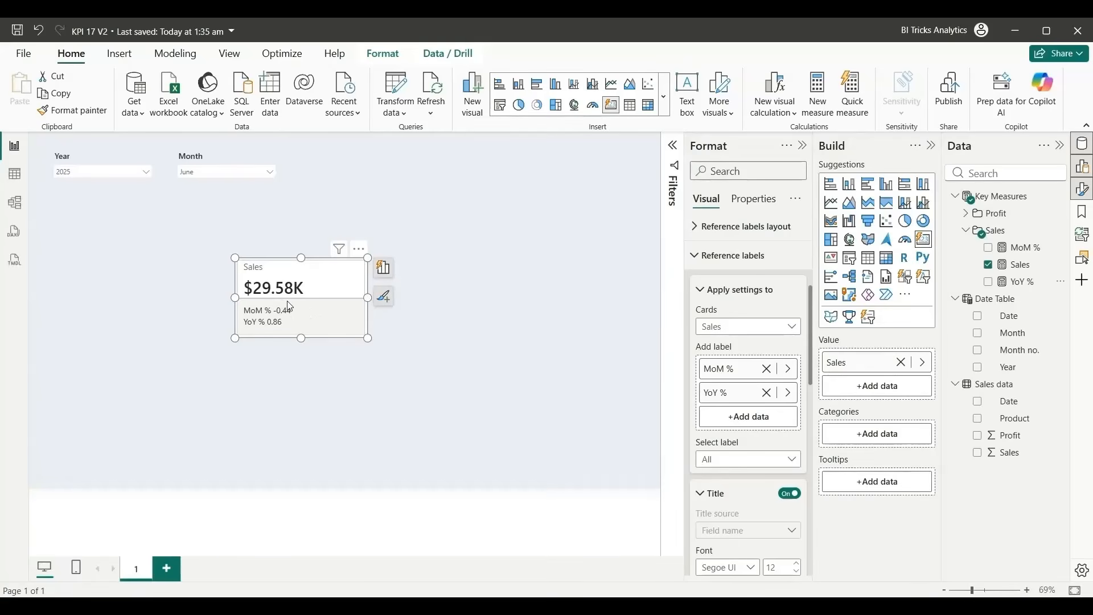
Turn off the title of the card's MoM % reference label
{"action": "left_click", "coordinate": [735, 459]}
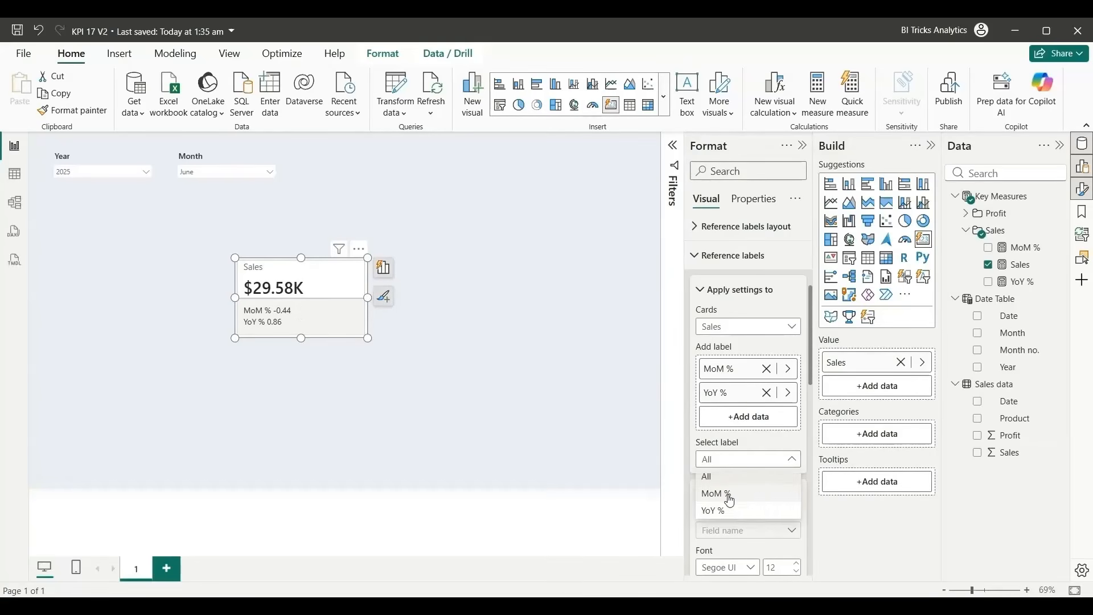
{"action": "left_click", "coordinate": [725, 495]}
{"action": "scroll", "coordinate": [729, 500], "scroll_direction": "down", "scroll_amount": 3}
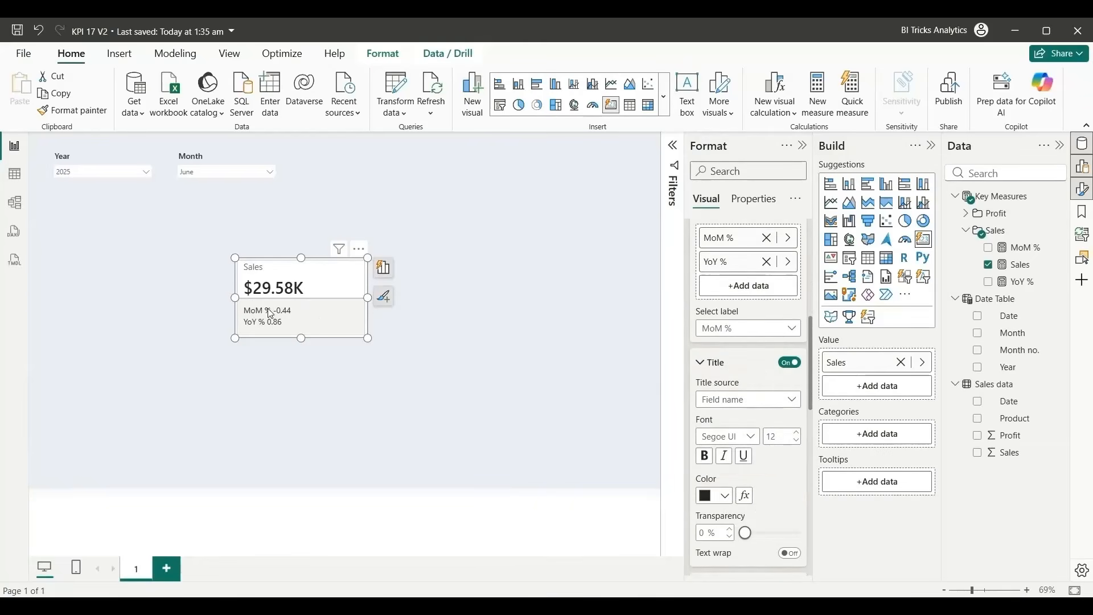
{"action": "left_click", "coordinate": [789, 365]}
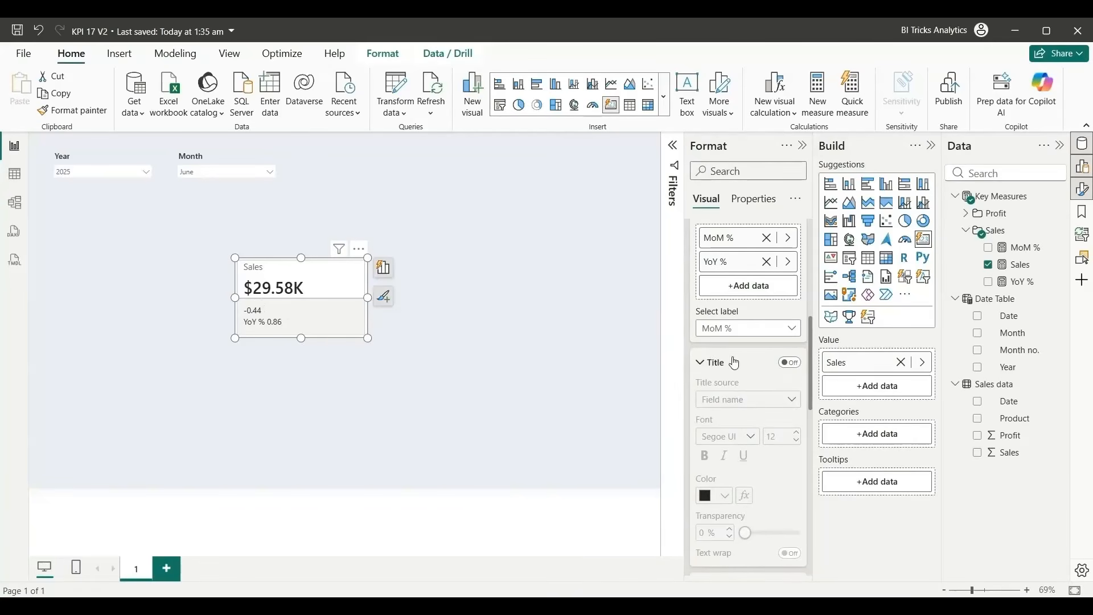
Enable the detail of the MoM % reference label and have its blank value show "from last month"
{"action": "scroll", "coordinate": [750, 419], "scroll_direction": "down", "scroll_amount": 5}
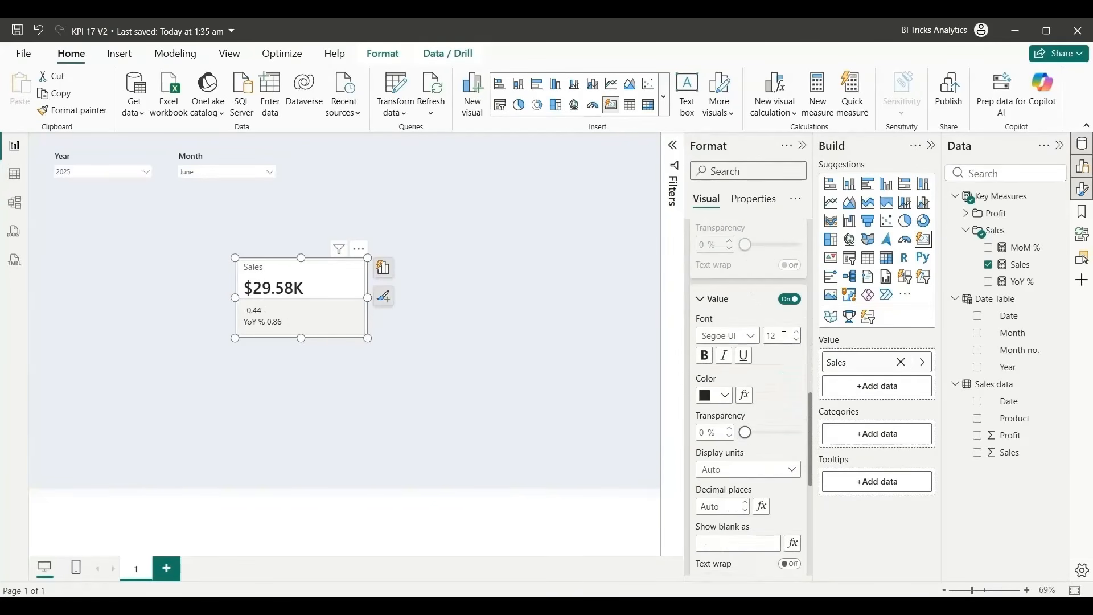
{"action": "scroll", "coordinate": [752, 461], "scroll_direction": "down", "scroll_amount": 3}
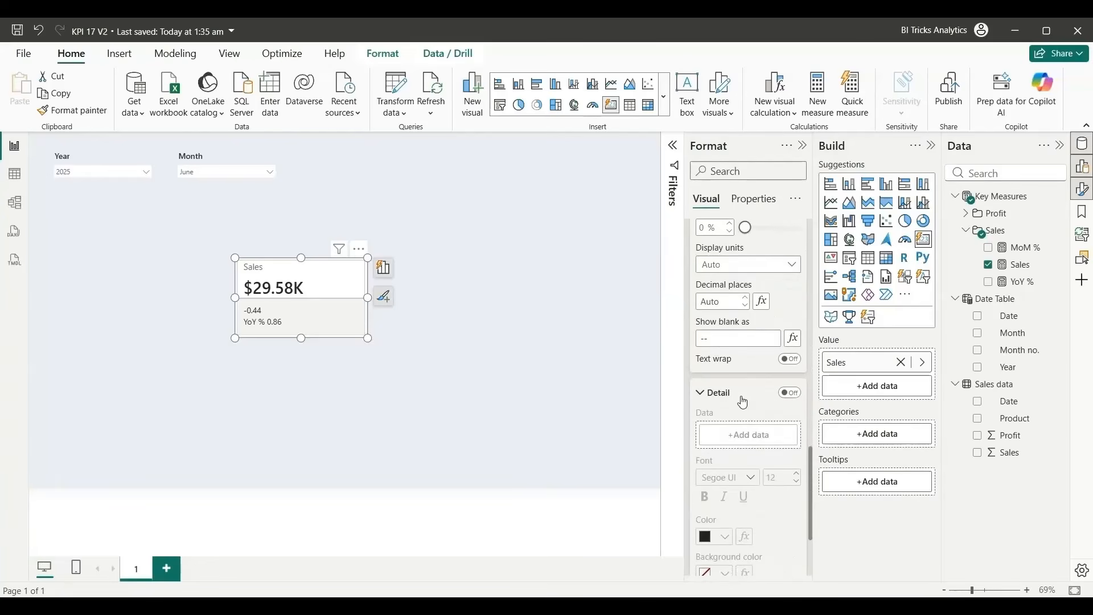
{"action": "left_click", "coordinate": [791, 393]}
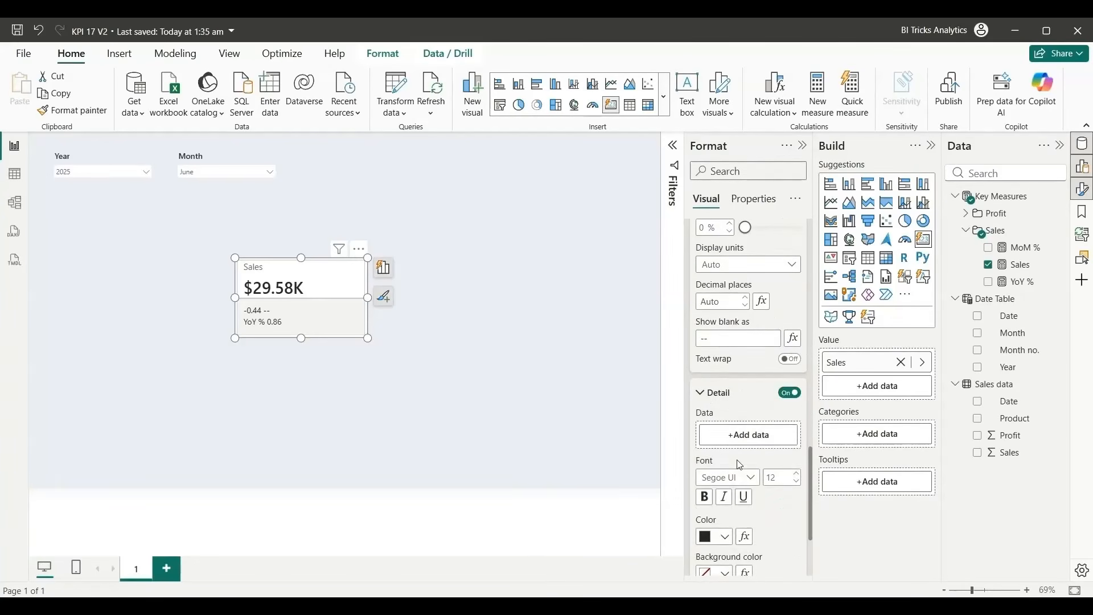
{"action": "scroll", "coordinate": [751, 484], "scroll_direction": "down", "scroll_amount": 2}
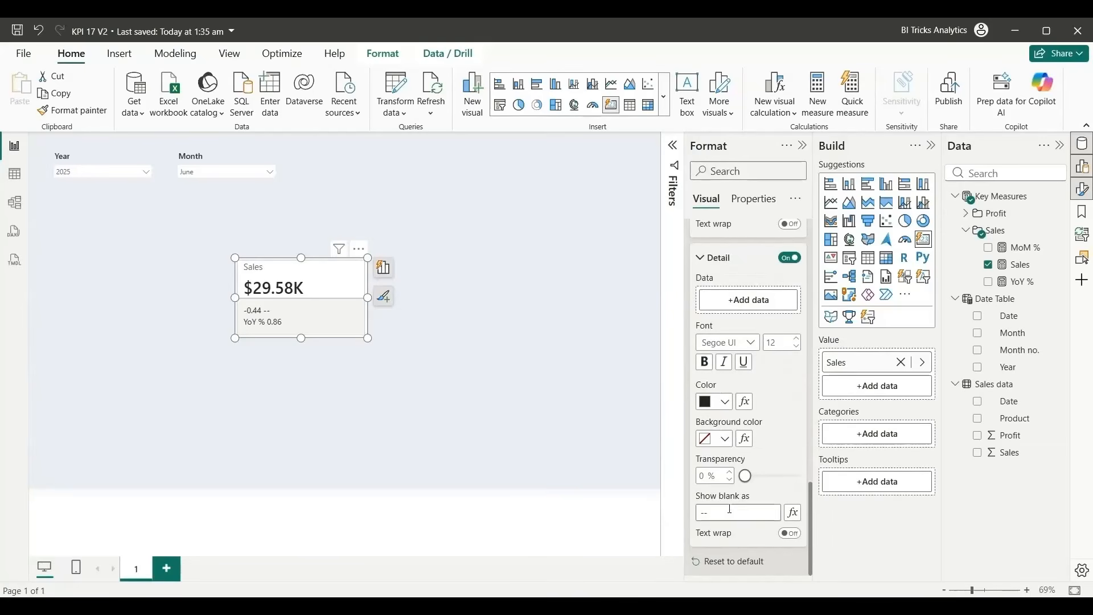
{"action": "left_click", "coordinate": [706, 512]}
{"action": "type", "text": "from last month"}
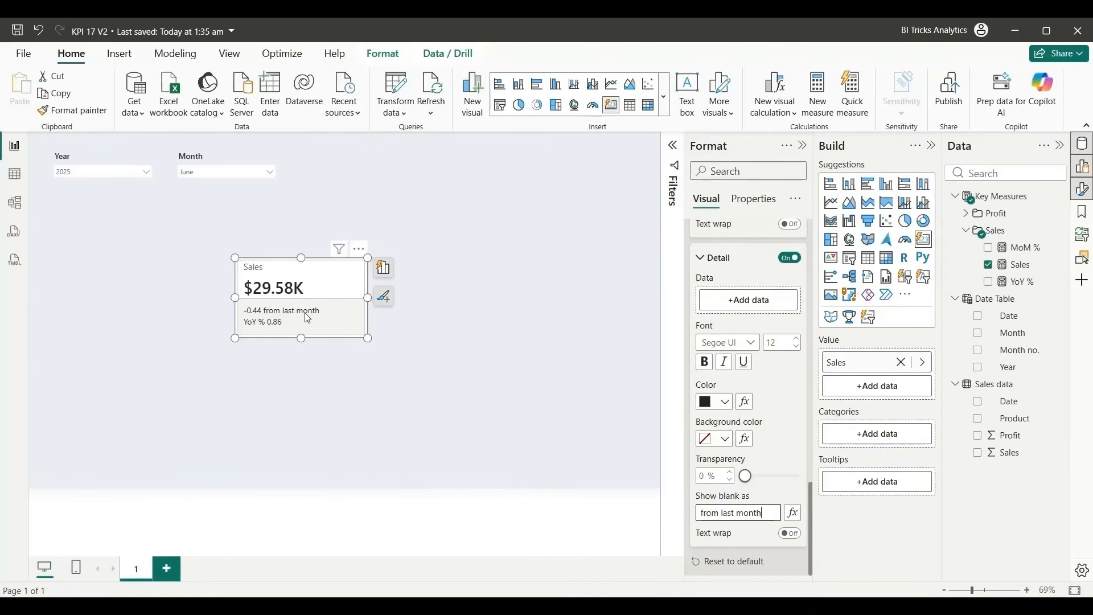
For the YoY % reference label, turn off the title and enable the detail with blanks shown as "from last year"
{"action": "scroll", "coordinate": [760, 442], "scroll_direction": "up", "scroll_amount": 10}
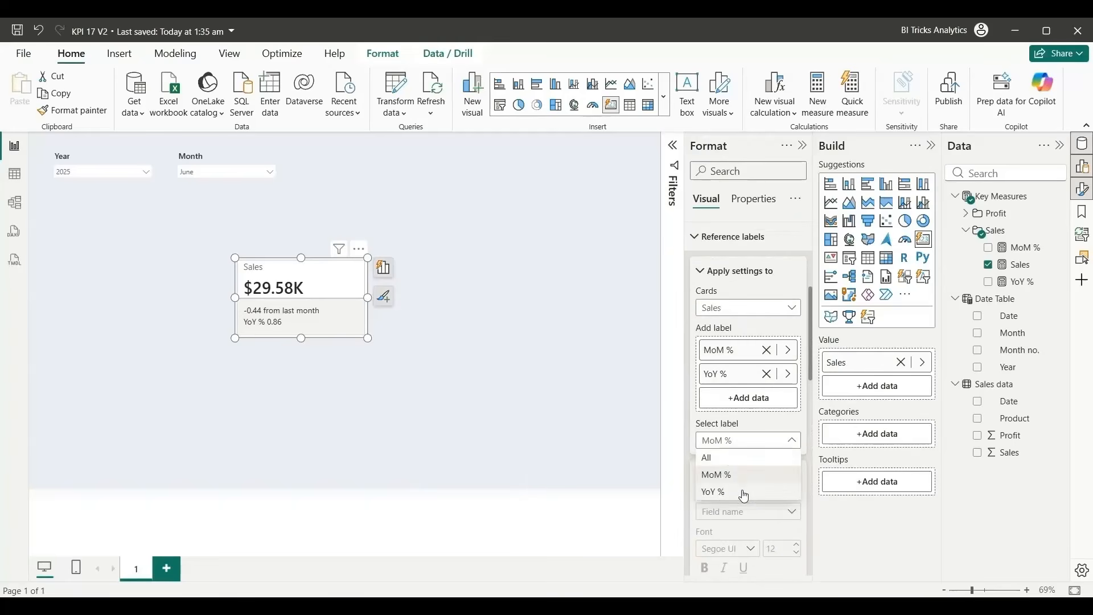
{"action": "left_click", "coordinate": [789, 476]}
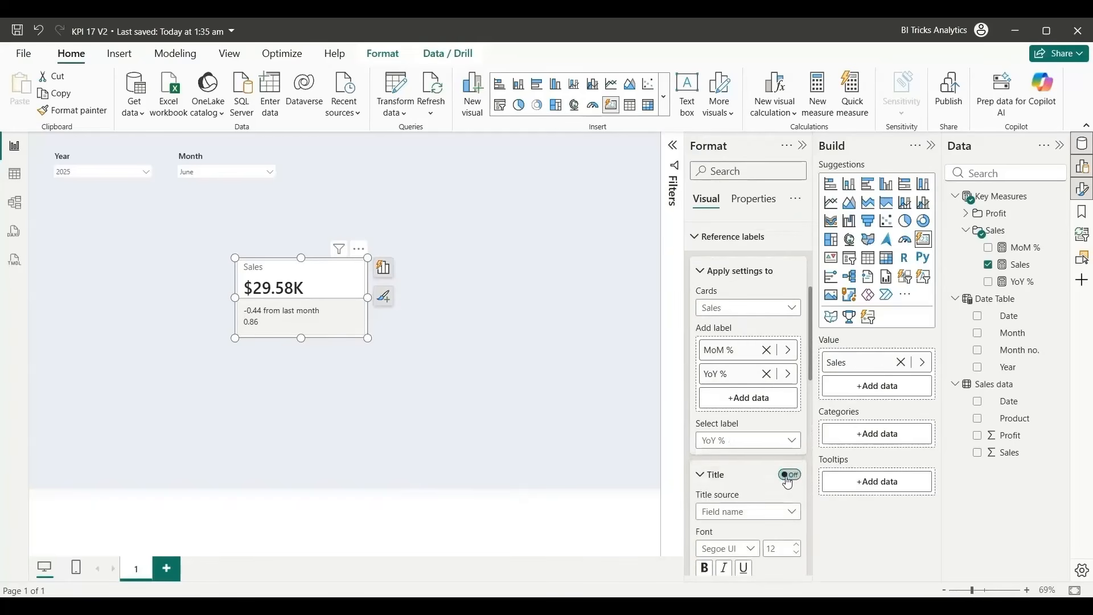
{"action": "scroll", "coordinate": [757, 488], "scroll_direction": "down", "scroll_amount": 5}
{"action": "left_click", "coordinate": [789, 370]}
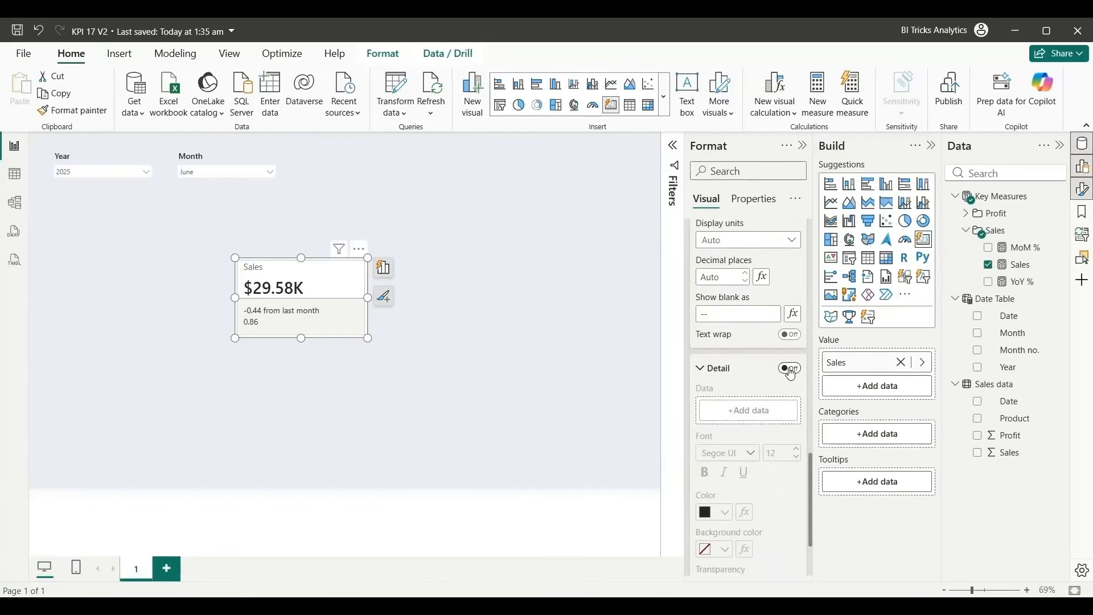
{"action": "scroll", "coordinate": [790, 374], "scroll_direction": "down", "scroll_amount": 2}
{"action": "double_click", "coordinate": [711, 513]}
{"action": "type", "text": "f"}
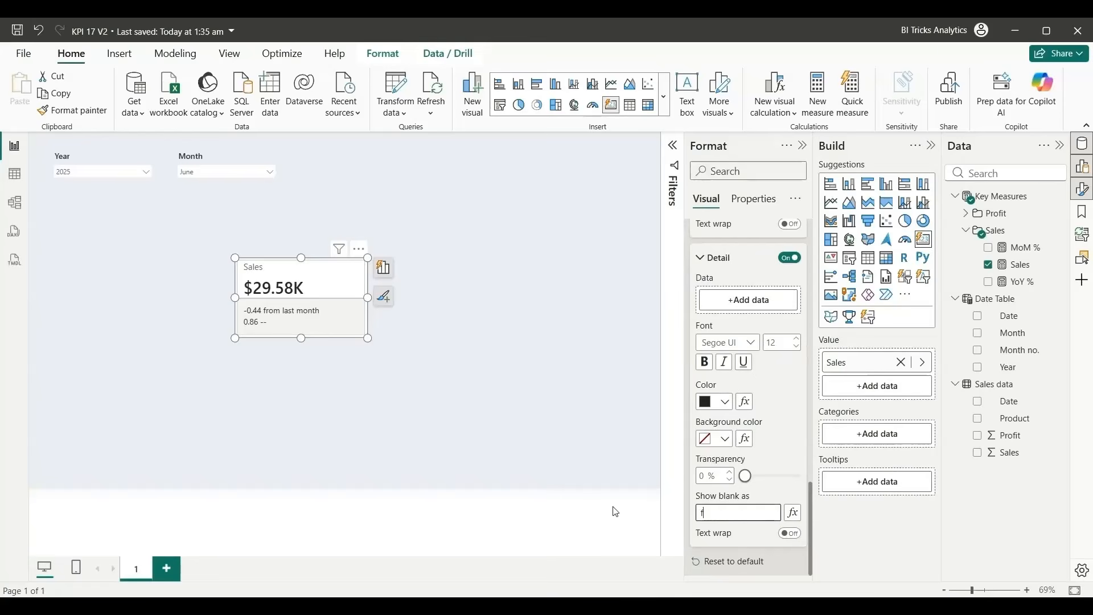
{"action": "type", "text": "rom last year"}
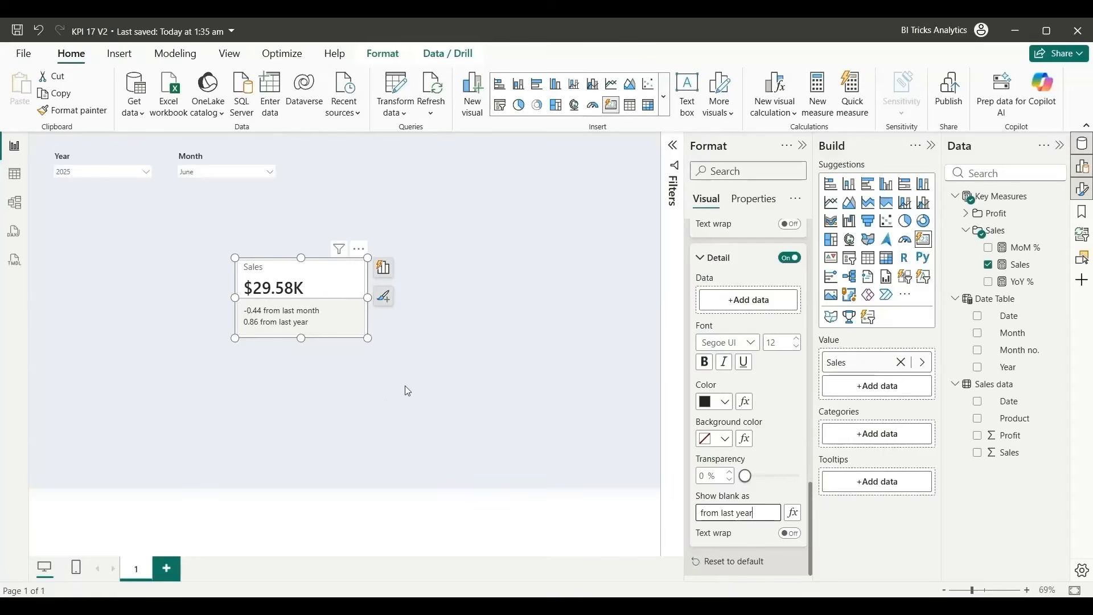
Set the MoM % measure's format to Dynamic with the format string "0.0%"
{"action": "left_click", "coordinate": [1019, 247]}
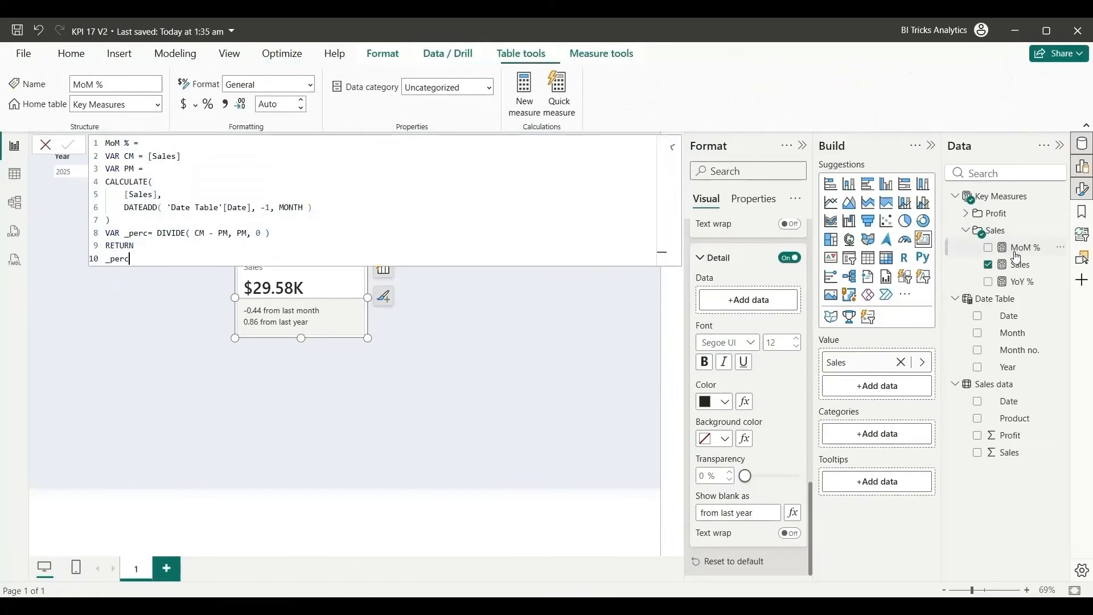
{"action": "left_click", "coordinate": [309, 85]}
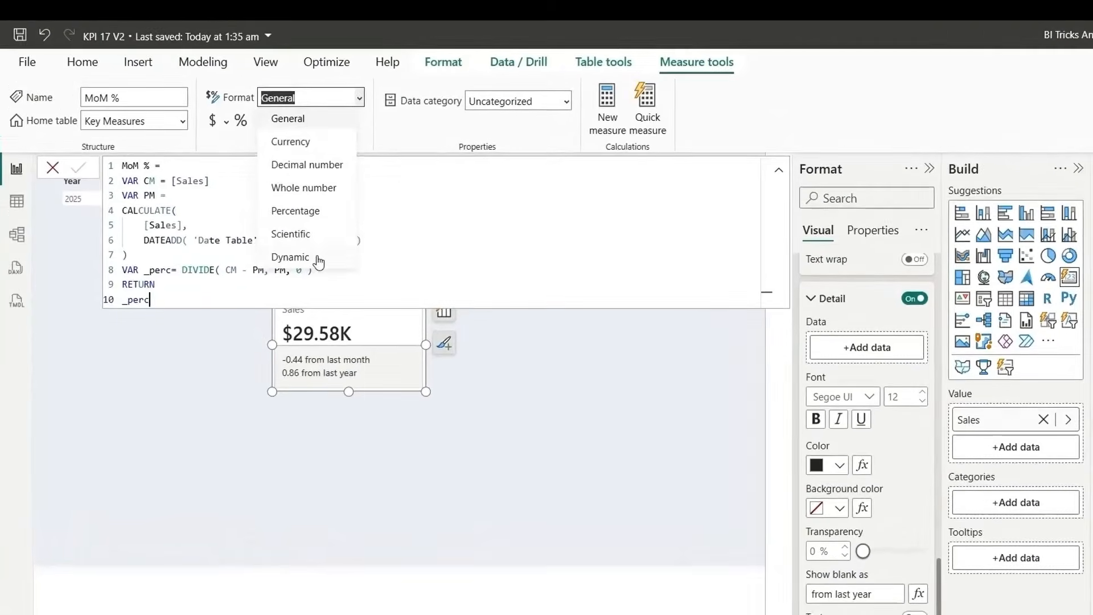
{"action": "left_click", "coordinate": [273, 224]}
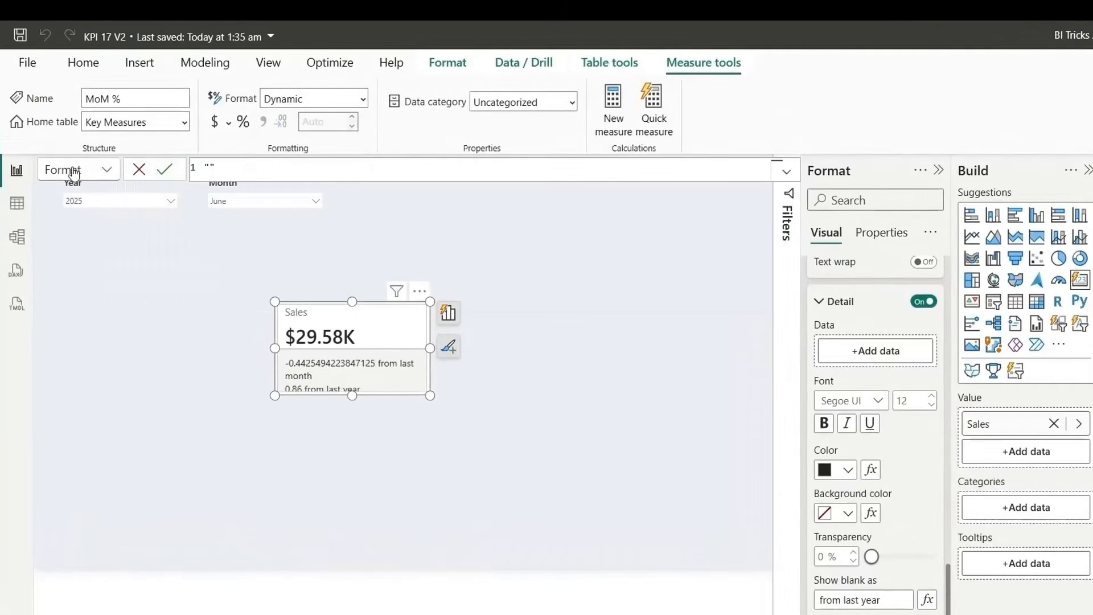
{"action": "left_click", "coordinate": [74, 172]}
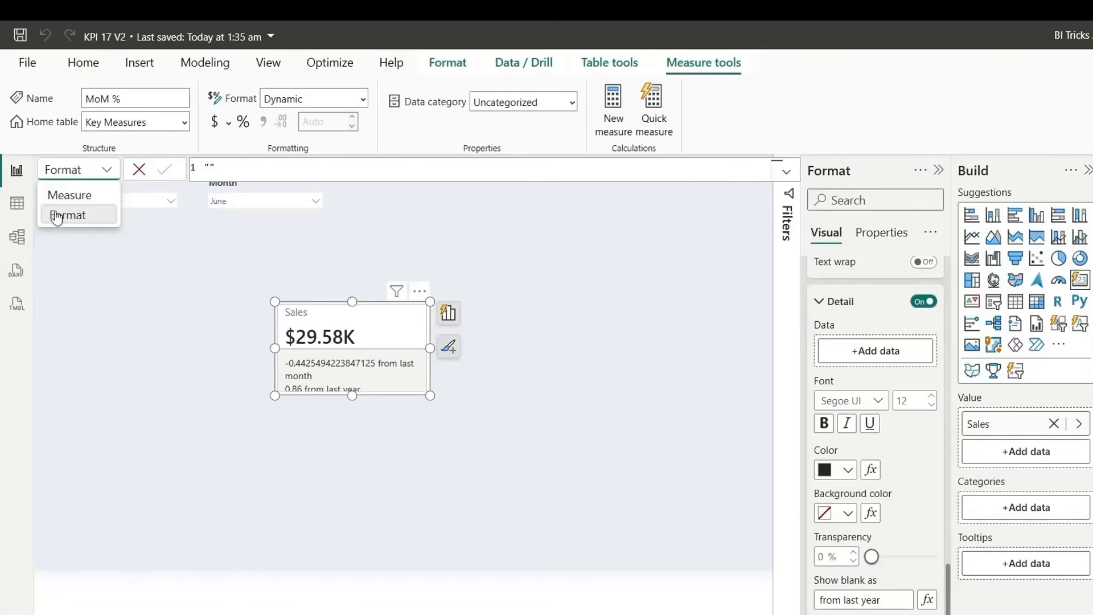
{"action": "left_click", "coordinate": [210, 168]}
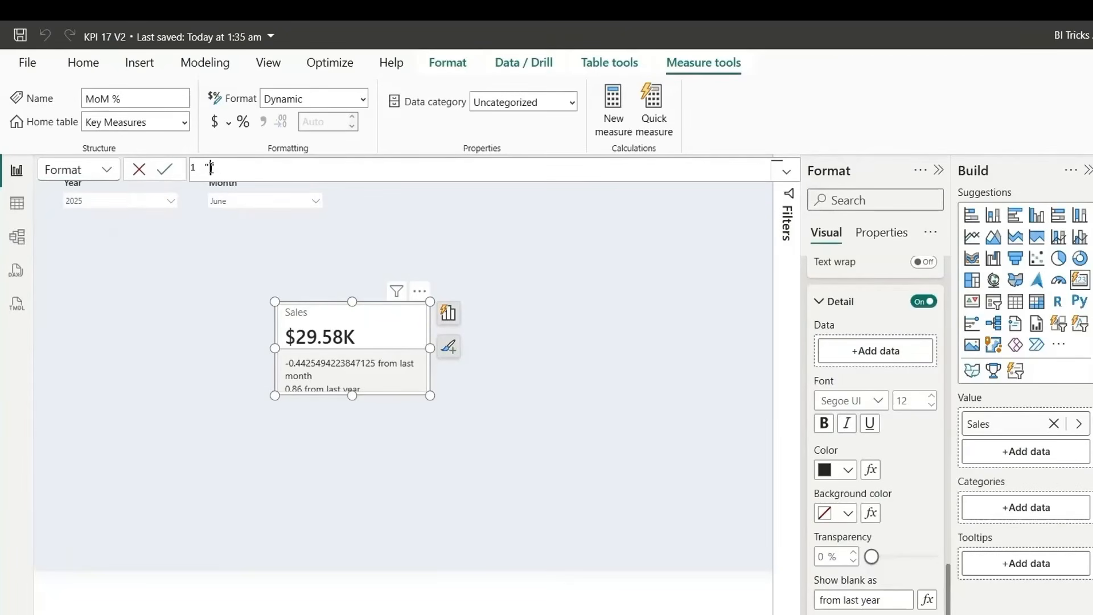
{"action": "type", "text": "0.0%"}
{"action": "key", "text": "Return"}
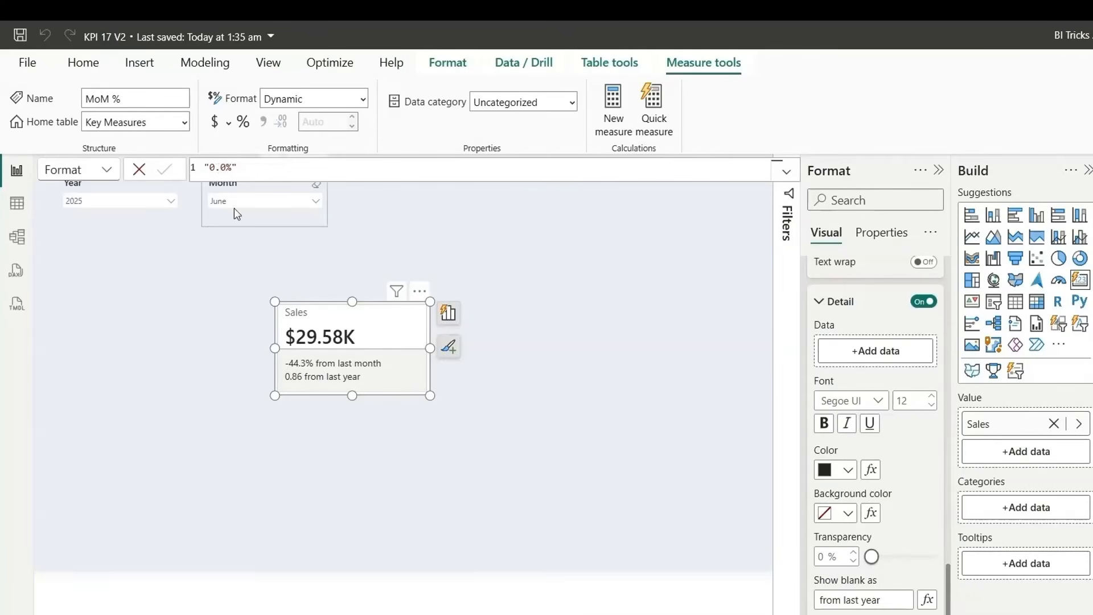
Extend the MoM % measure's dynamic format string to "+0.0%;-0.0%;0.0%" for signed positive, negative and zero values
{"action": "left_click", "coordinate": [210, 169]}
{"action": "double_click", "coordinate": [211, 169]}
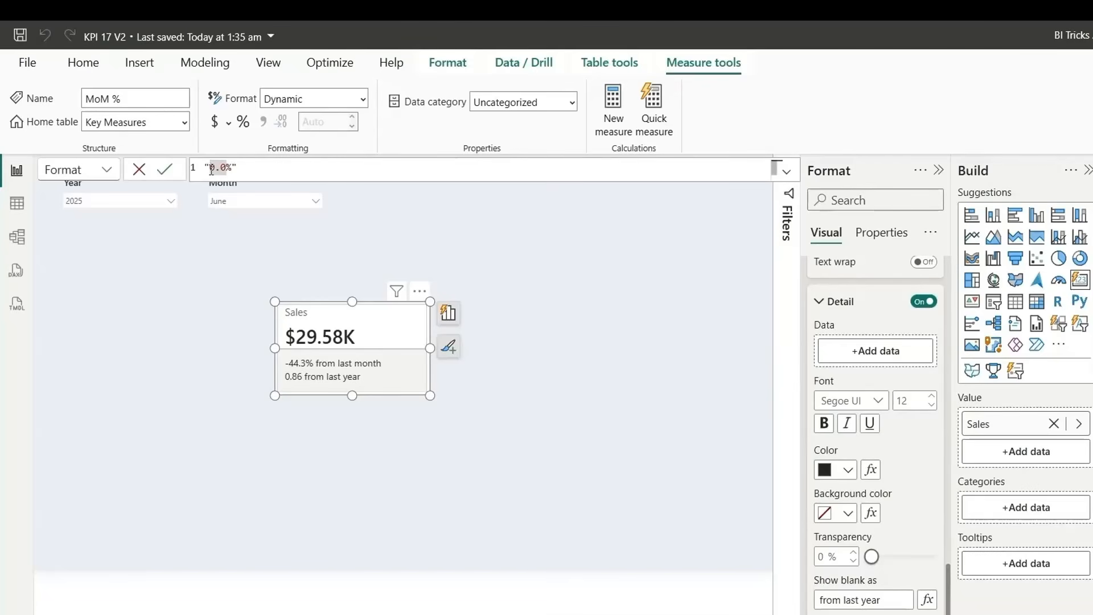
{"action": "type", "text": "+0.0%;-0.0"}
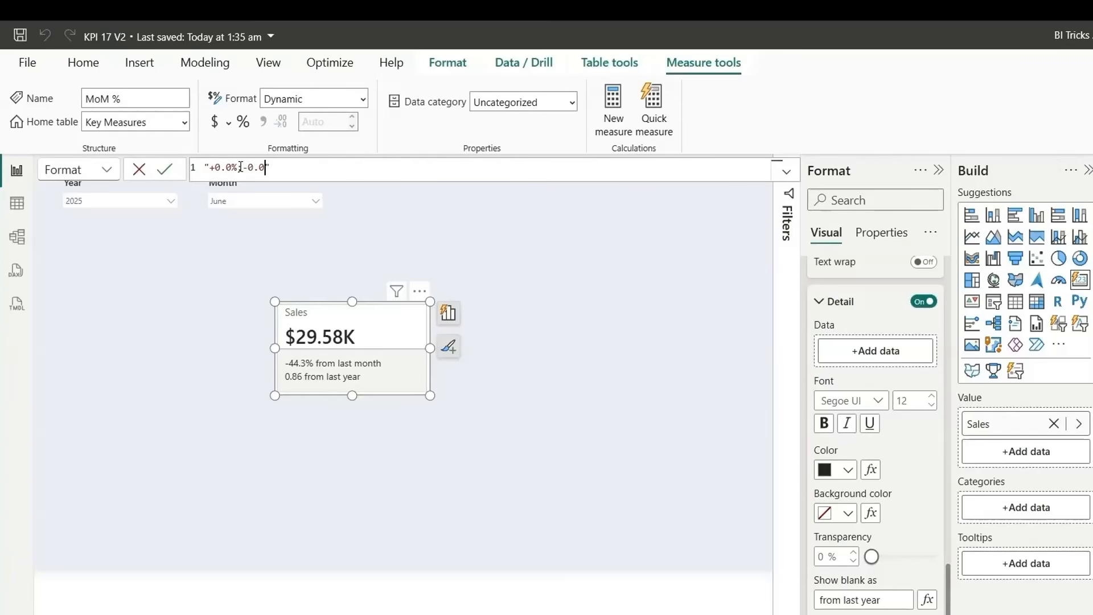
{"action": "type", "text": "%"}
{"action": "left_click_drag", "start_coordinate": [210, 167], "coordinate": [273, 170]}
{"action": "left_click", "coordinate": [272, 169]}
{"action": "type", "text": "%;0.0%"}
{"action": "left_click_drag", "start_coordinate": [277, 167], "coordinate": [297, 168]}
{"action": "left_click", "coordinate": [323, 170]}
Set the YoY % measure's format to Dynamic and copy the MoM % format string "+0.0%;-0.0%;0.0%" into it
{"action": "left_click_drag", "start_coordinate": [307, 167], "coordinate": [198, 169]}
{"action": "key", "text": "ctrl+c"}
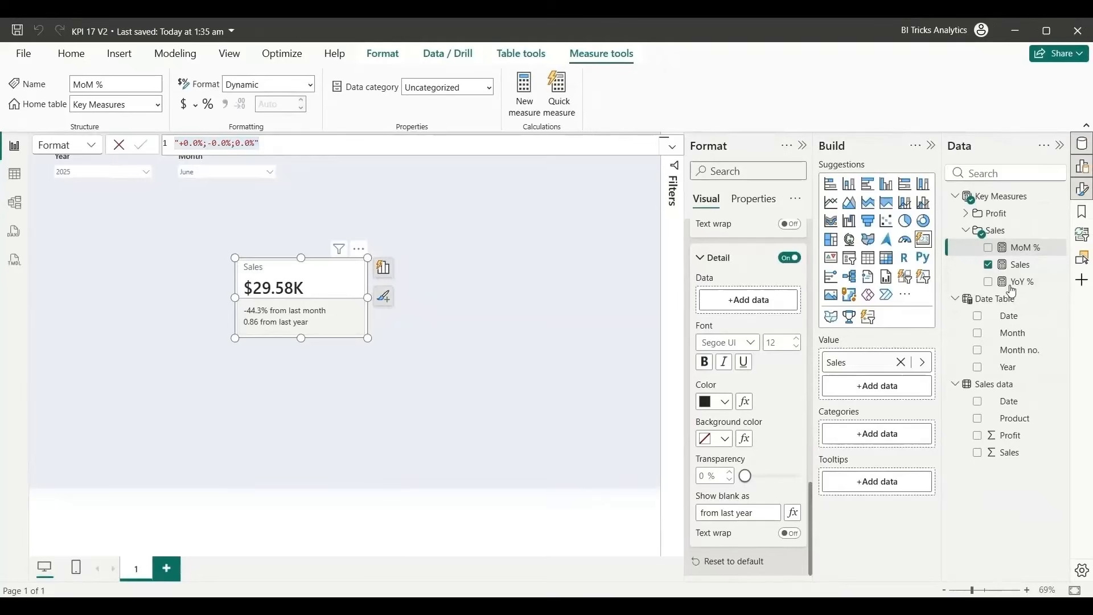
{"action": "left_click", "coordinate": [1010, 291]}
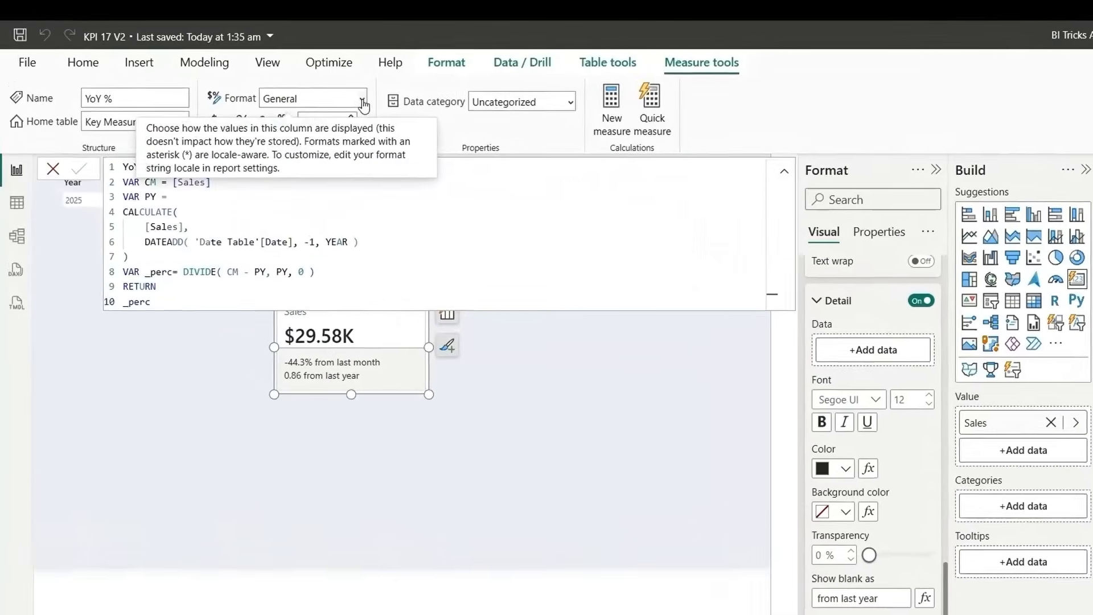
{"action": "left_click", "coordinate": [324, 88]}
{"action": "left_click", "coordinate": [315, 261]}
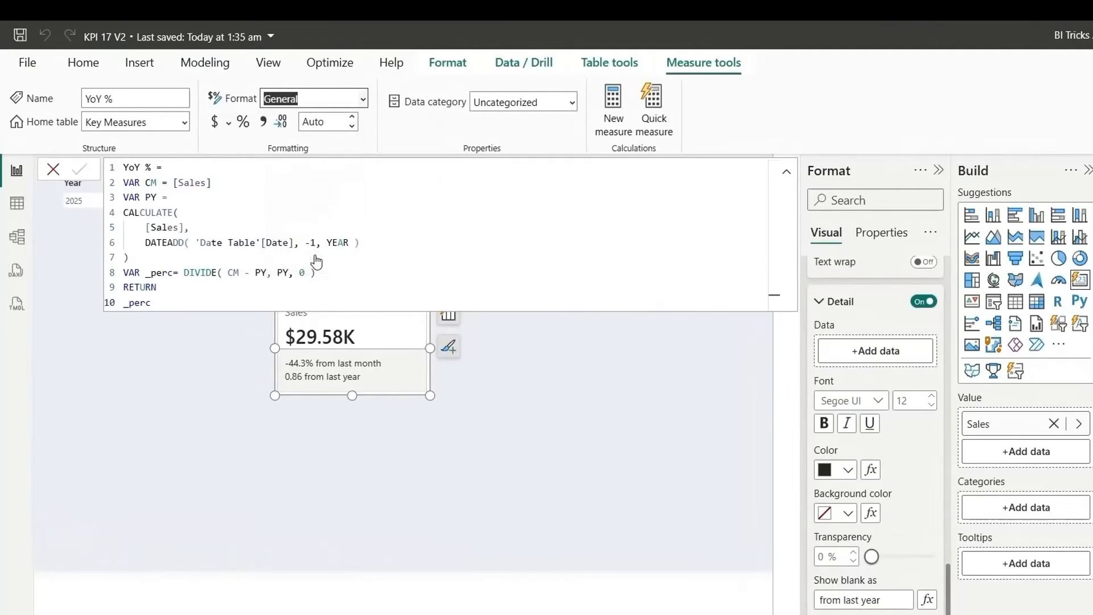
{"action": "key", "text": "ctrl+v"}
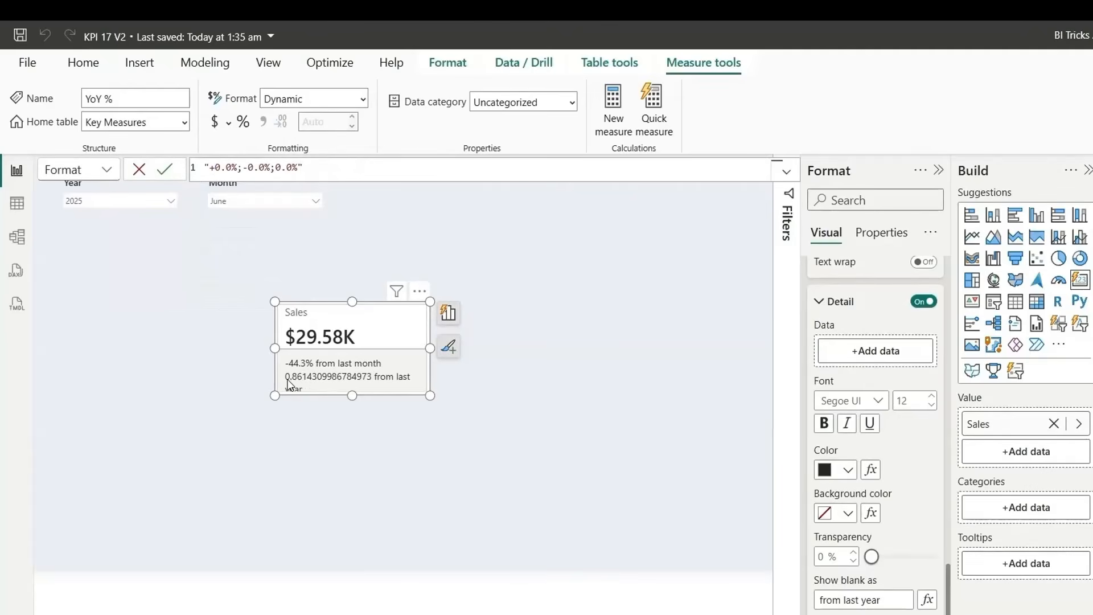
{"action": "key", "text": "Return"}
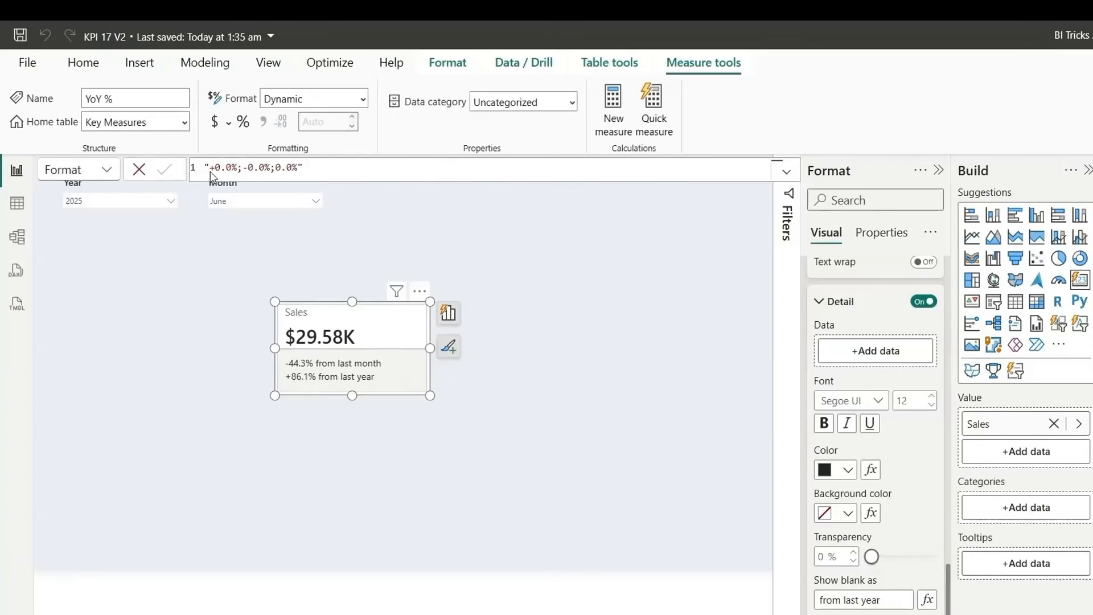
Turn off the overall visual background of the Sales card in its size and style settings
{"action": "scroll", "coordinate": [875, 456], "scroll_direction": "up", "scroll_amount": 10}
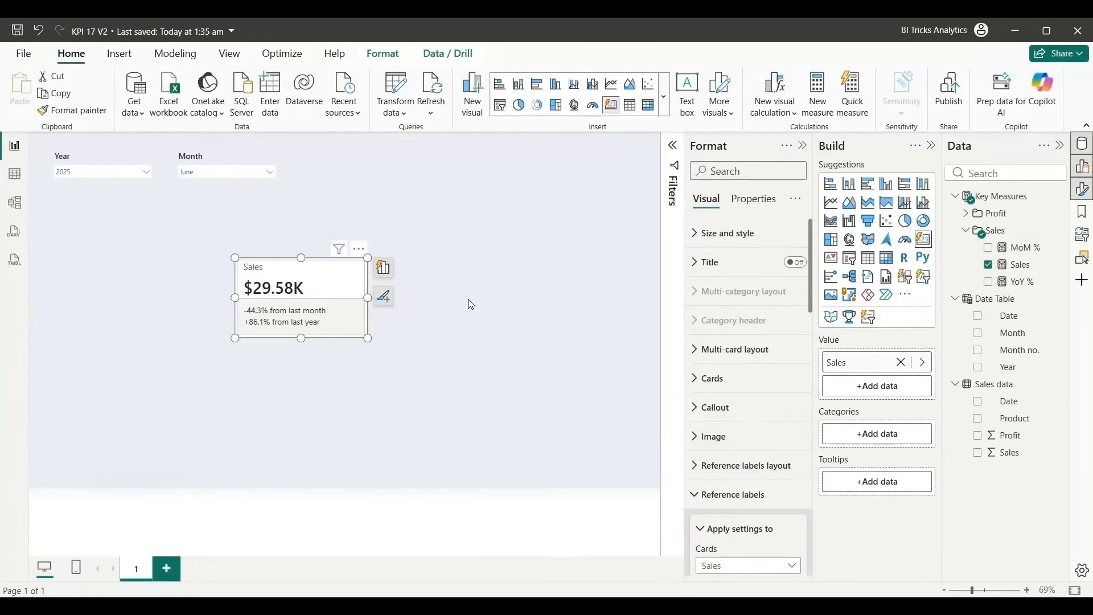
{"action": "left_click", "coordinate": [739, 237]}
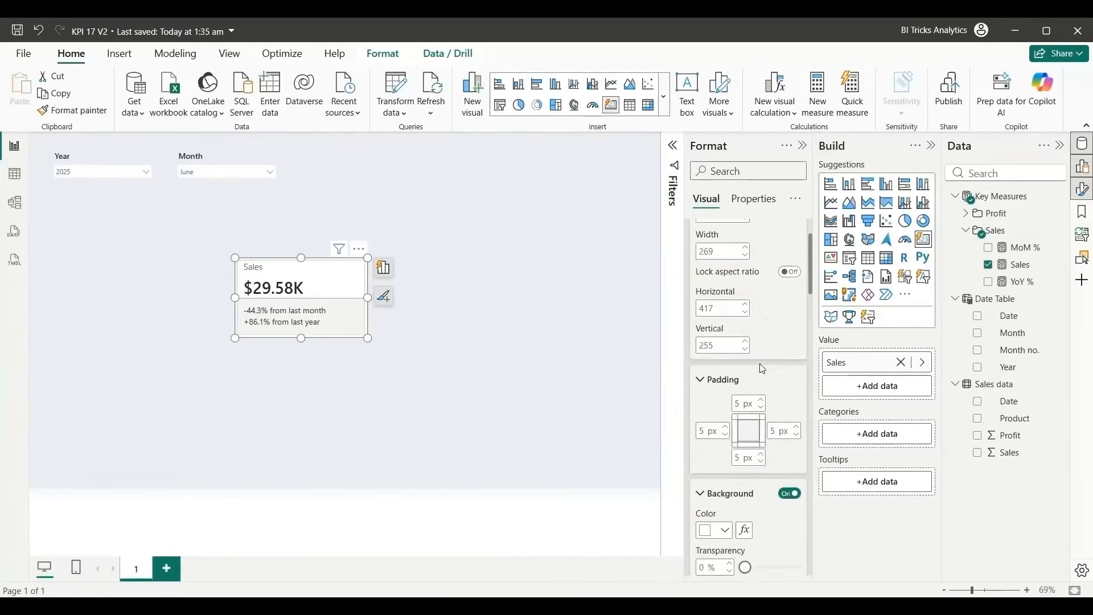
{"action": "scroll", "coordinate": [759, 363], "scroll_direction": "down", "scroll_amount": 5}
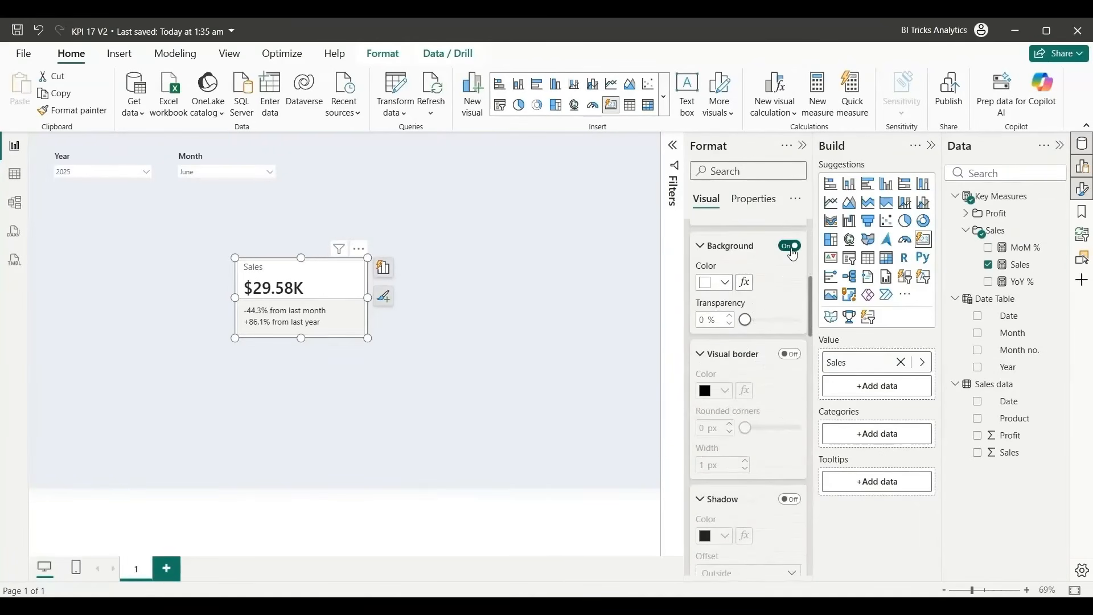
{"action": "left_click", "coordinate": [422, 386]}
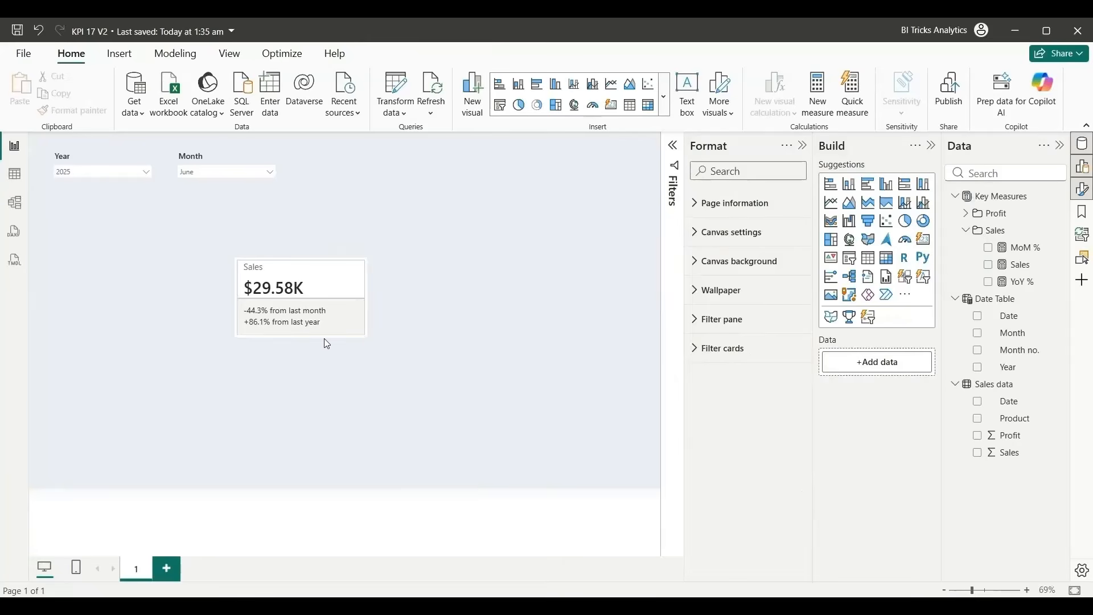
{"action": "left_click", "coordinate": [306, 264]}
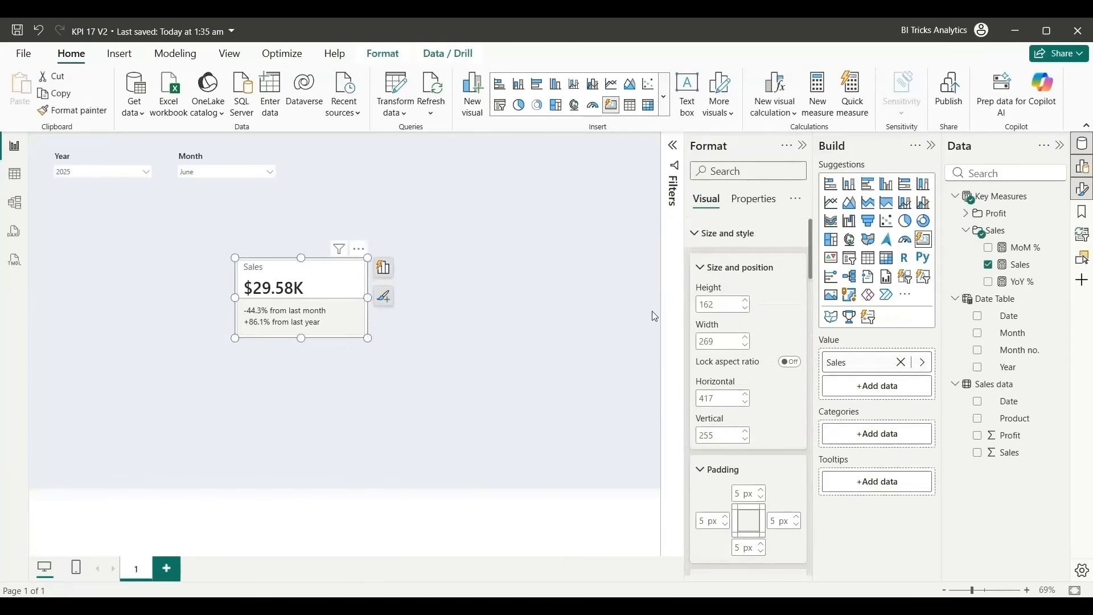
{"action": "scroll", "coordinate": [750, 402], "scroll_direction": "down", "scroll_amount": 5}
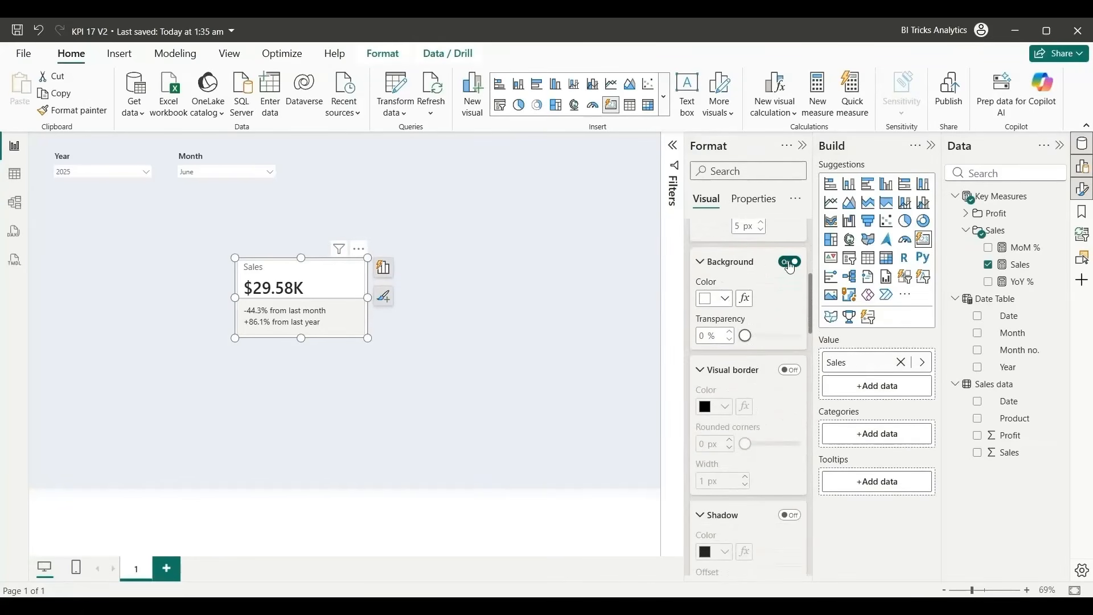
{"action": "left_click", "coordinate": [790, 262]}
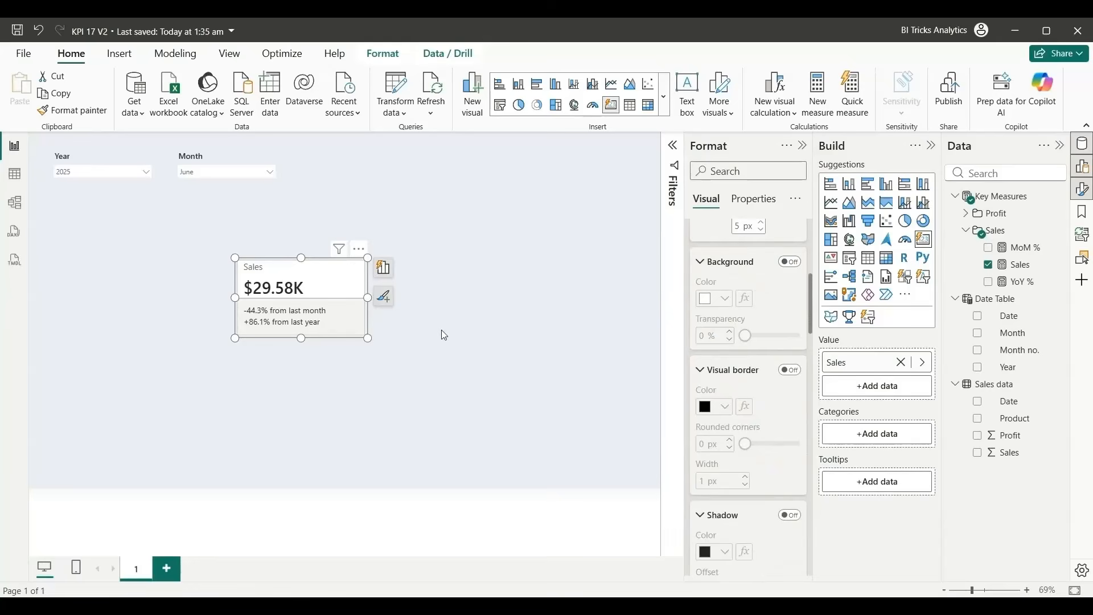
{"action": "scroll", "coordinate": [771, 425], "scroll_direction": "up", "scroll_amount": 5}
{"action": "left_click", "coordinate": [734, 234]}
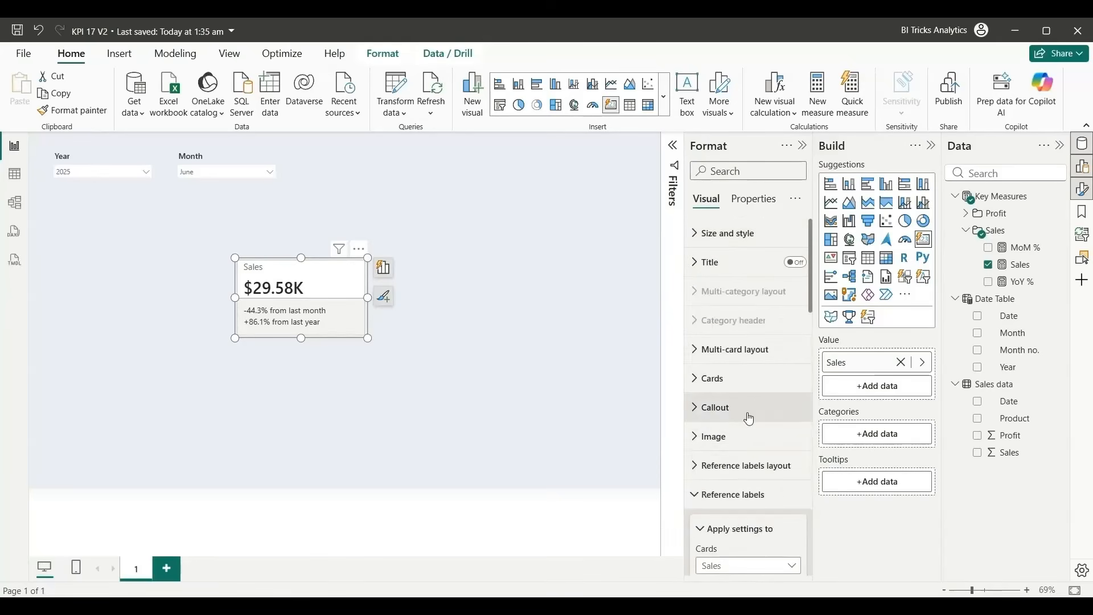
Change the card shape to a rounded rectangle with a corner radius of 10 px
{"action": "left_click", "coordinate": [724, 379]}
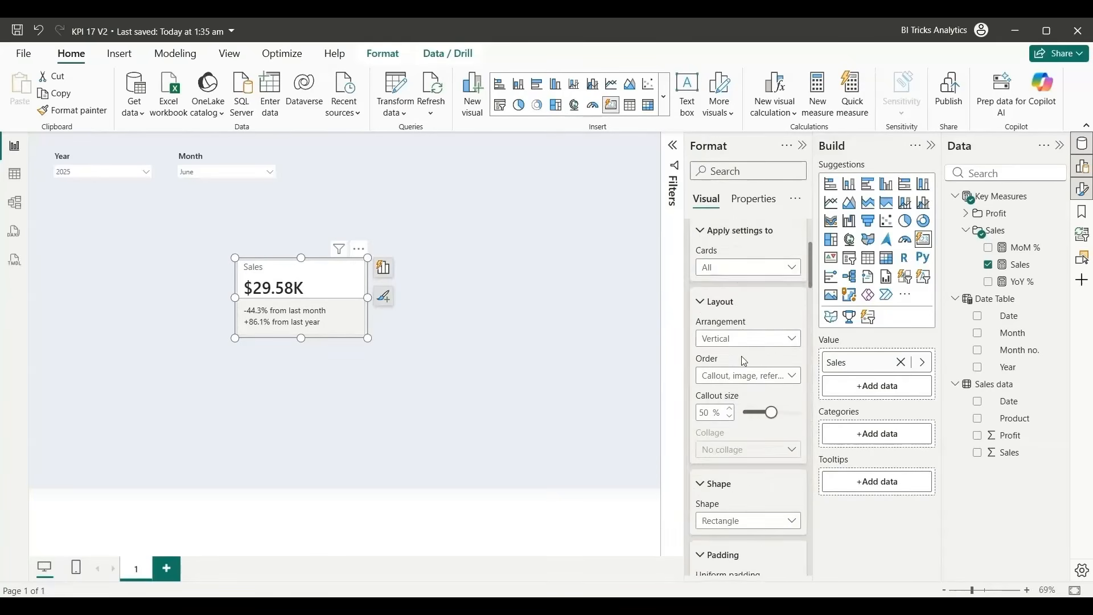
{"action": "scroll", "coordinate": [734, 353], "scroll_direction": "down", "scroll_amount": 3}
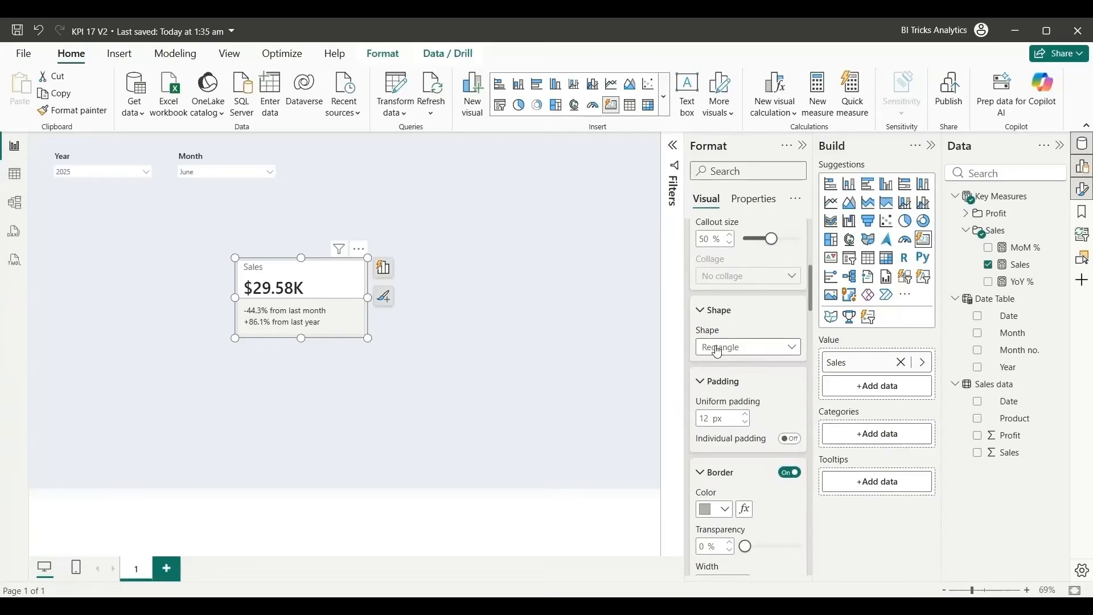
{"action": "left_click", "coordinate": [717, 352]}
{"action": "left_click", "coordinate": [738, 383]}
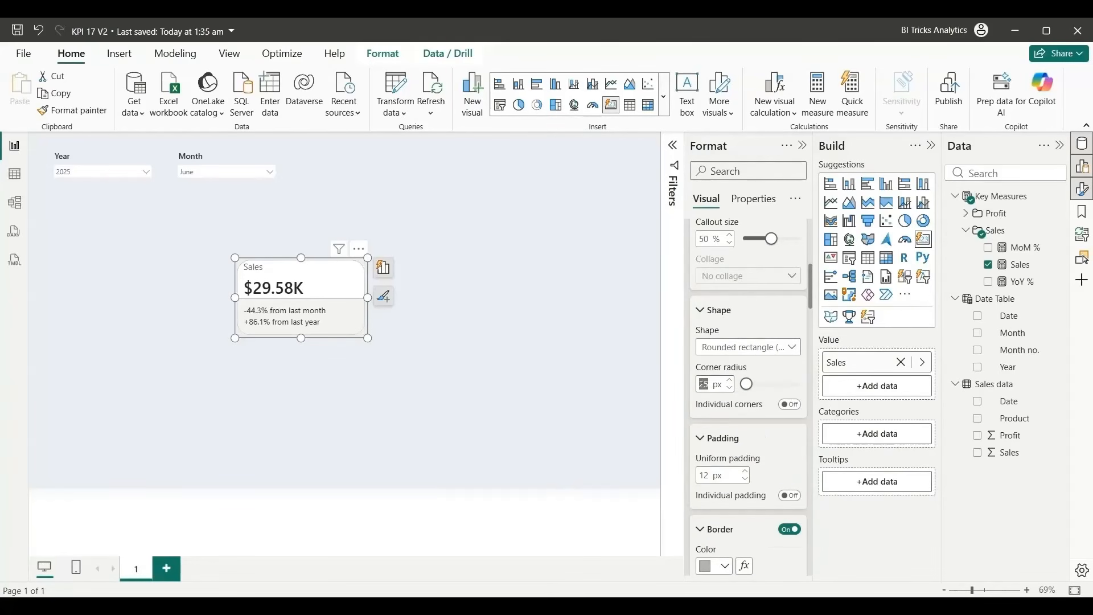
{"action": "type", "text": "10"}
Color the card's divider White, 30% darker, and try turning off its Ignore padding option
{"action": "scroll", "coordinate": [756, 425], "scroll_direction": "down", "scroll_amount": 5}
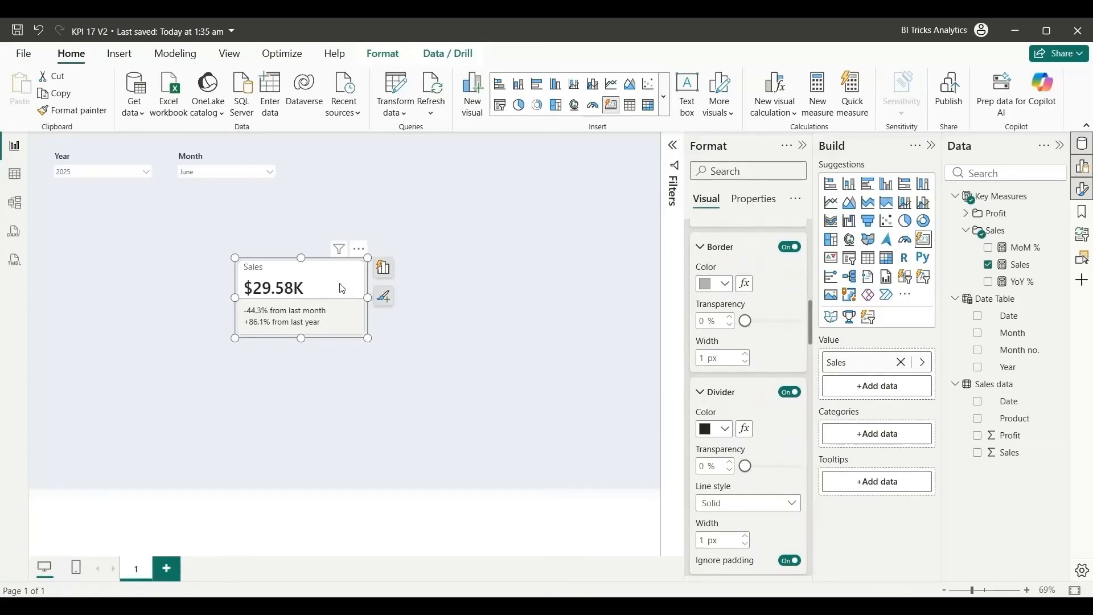
{"action": "left_click", "coordinate": [725, 429]}
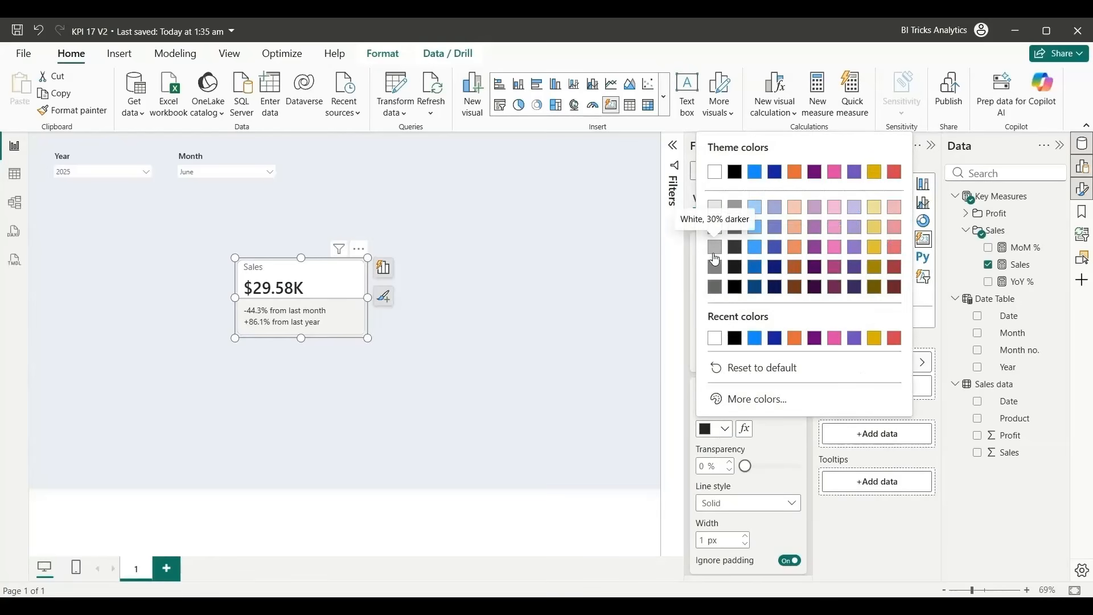
{"action": "left_click", "coordinate": [715, 250]}
{"action": "scroll", "coordinate": [735, 385], "scroll_direction": "down", "scroll_amount": 3}
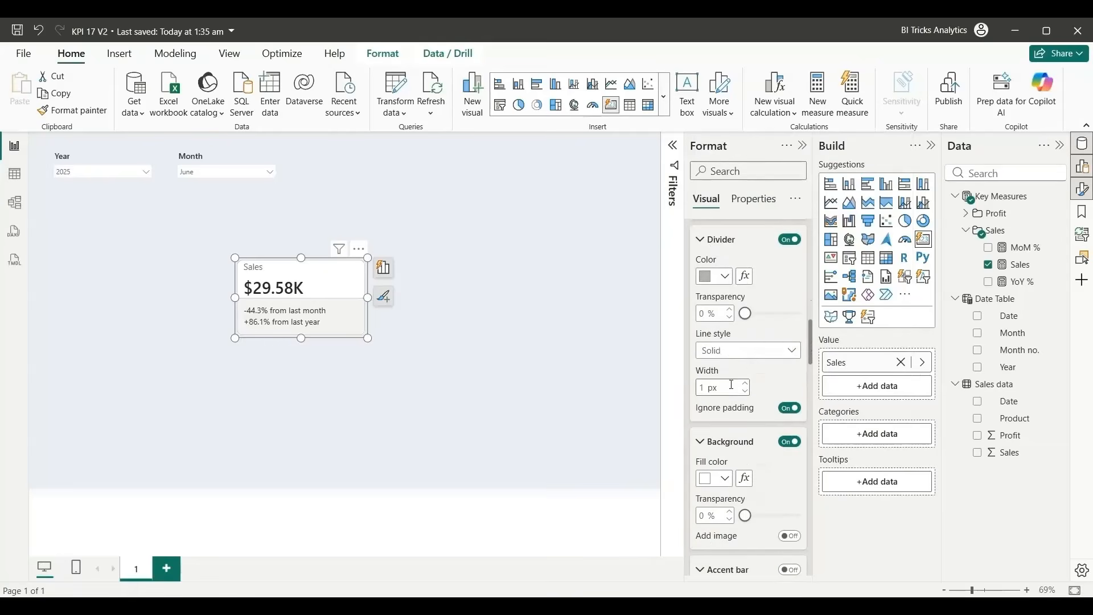
{"action": "left_click", "coordinate": [791, 409]}
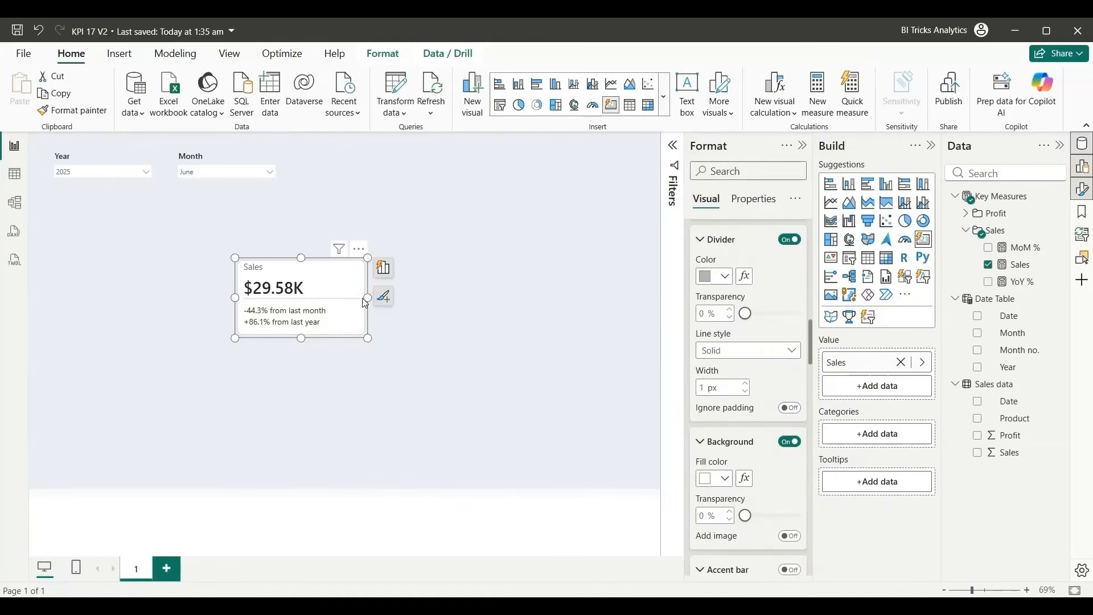
Enable the card's accent bar, position it at the top and color it dark purple
{"action": "scroll", "coordinate": [742, 396], "scroll_direction": "down", "scroll_amount": 3}
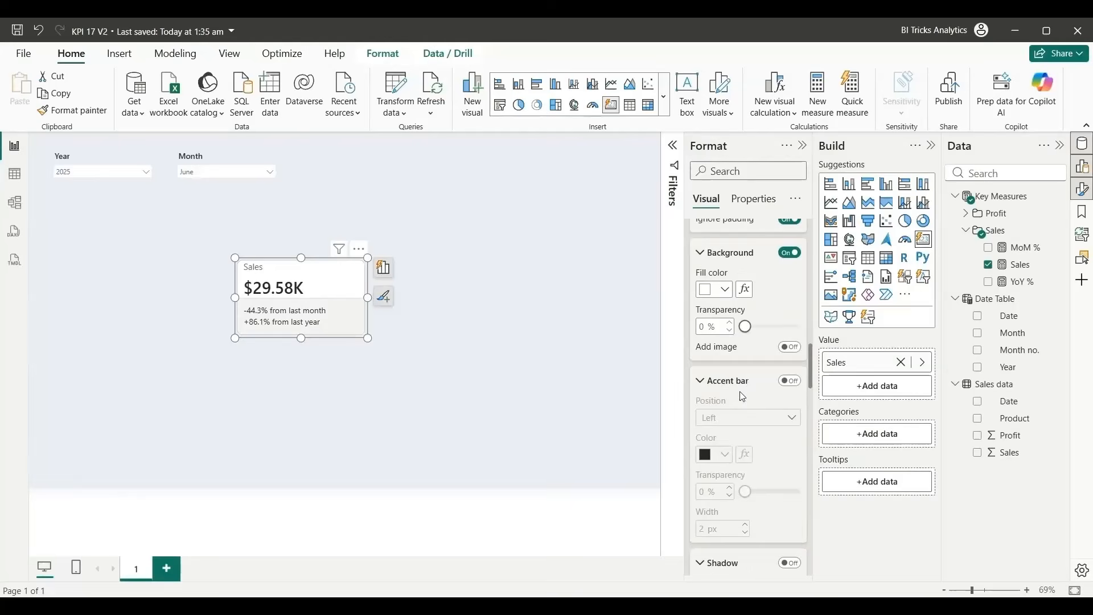
{"action": "left_click", "coordinate": [789, 381]}
{"action": "left_click", "coordinate": [722, 418]}
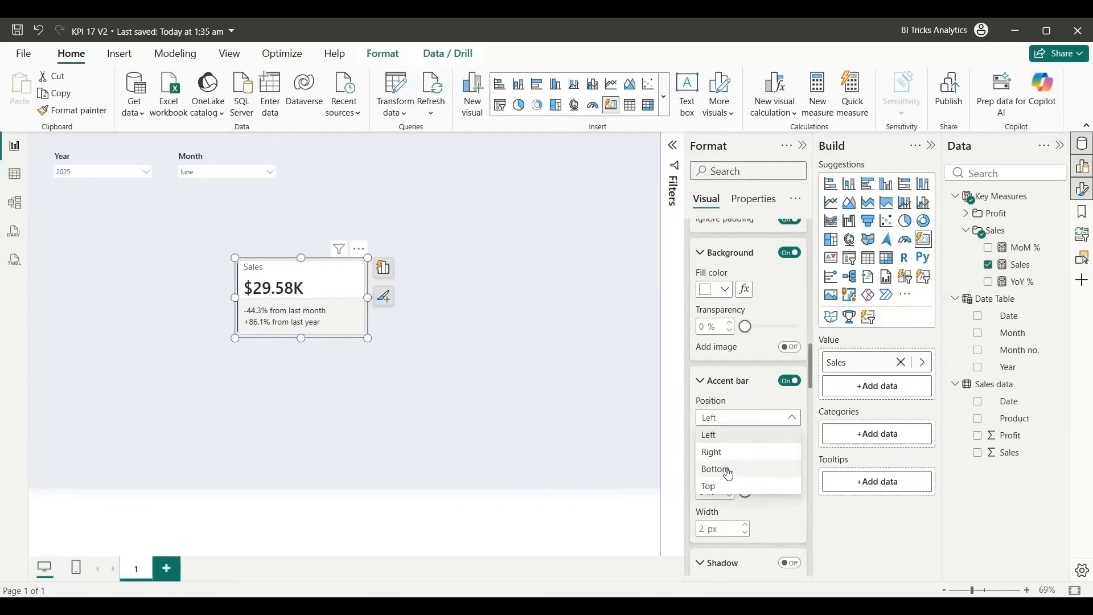
{"action": "left_click", "coordinate": [712, 485]}
{"action": "left_click", "coordinate": [725, 454]}
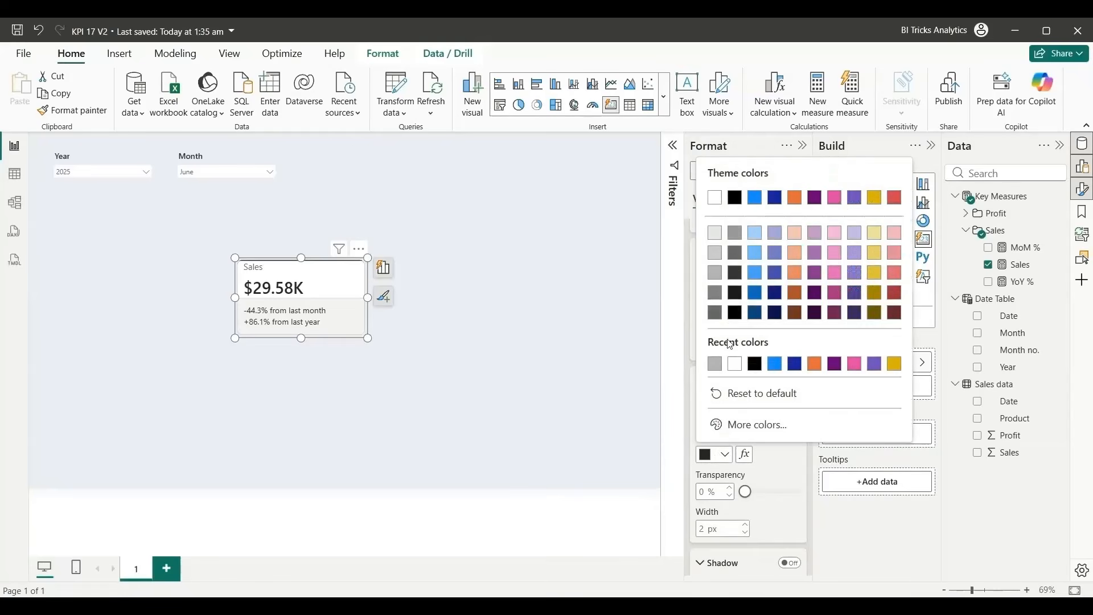
{"action": "left_click", "coordinate": [854, 300]}
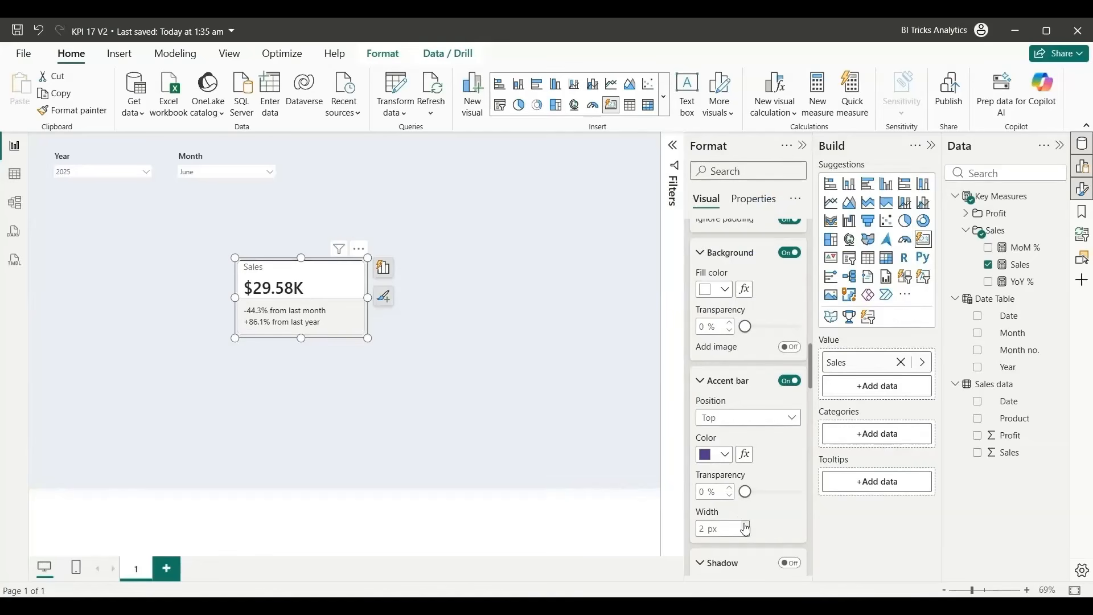
Set the accent bar's width to 3 px and its transparency to 20%, and turn on the card's shadow
{"action": "left_click", "coordinate": [745, 524]}
{"action": "left_click_drag", "start_coordinate": [749, 495], "coordinate": [772, 493]}
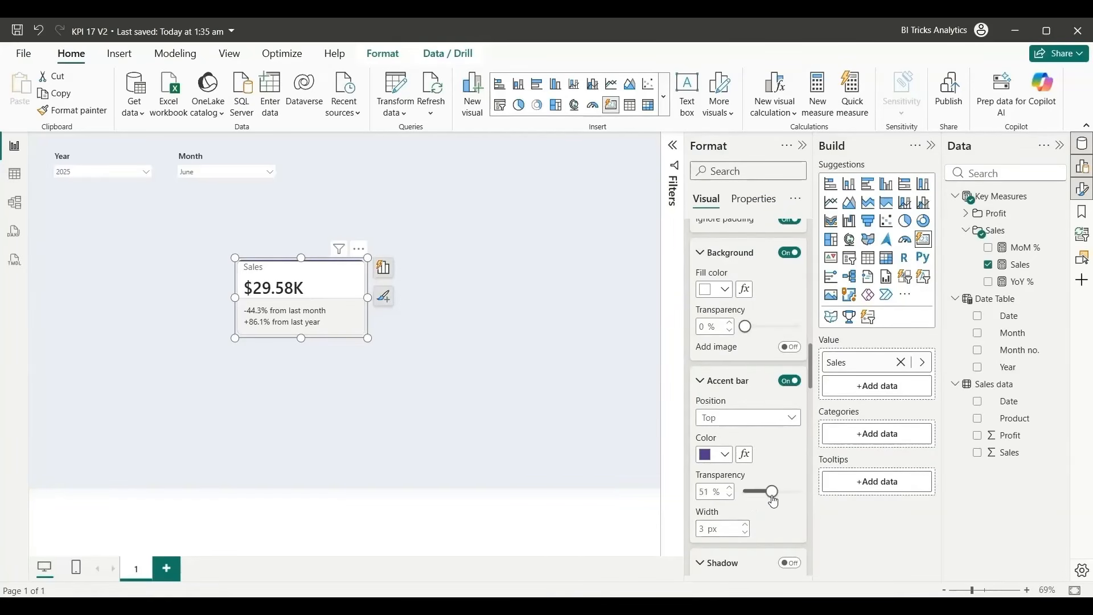
{"action": "scroll", "coordinate": [770, 364], "scroll_direction": "down", "scroll_amount": 3}
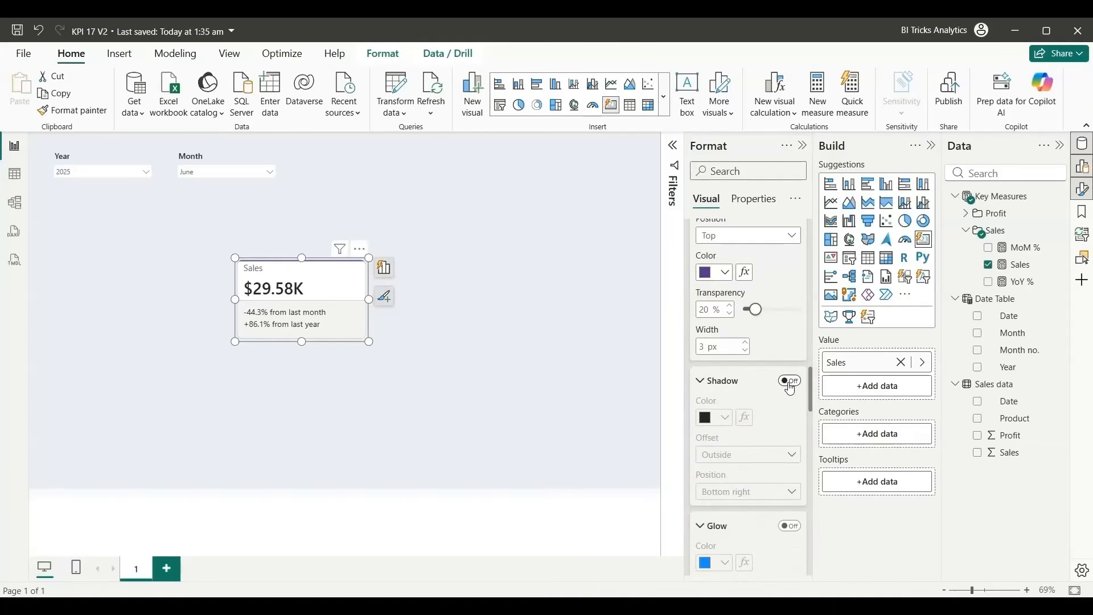
{"action": "left_click", "coordinate": [789, 382]}
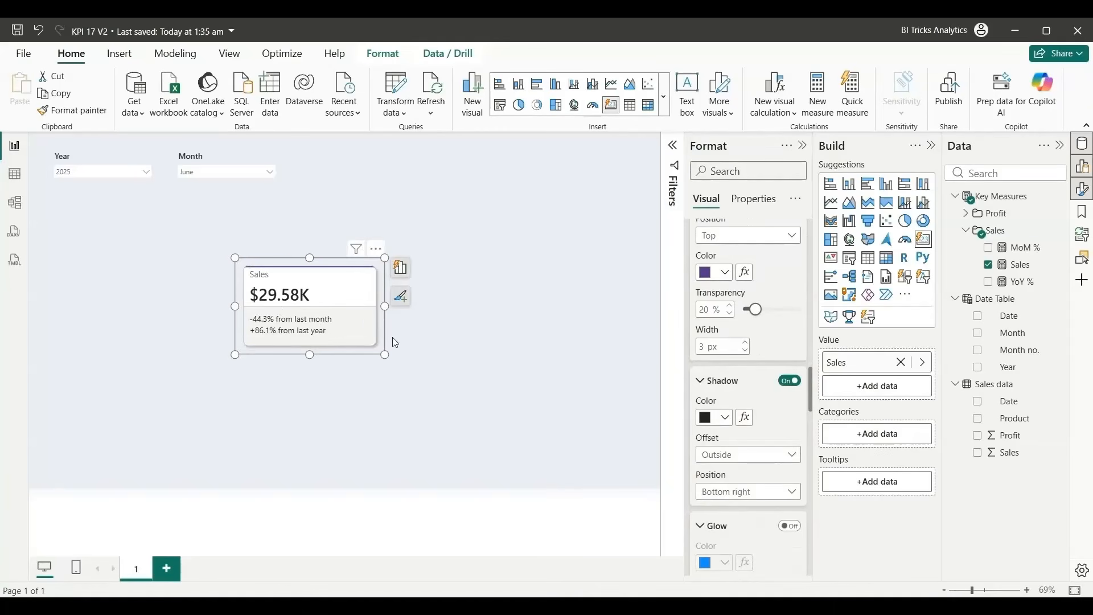
Change the color of the card's shadow to a dark gray
{"action": "left_click", "coordinate": [716, 421]}
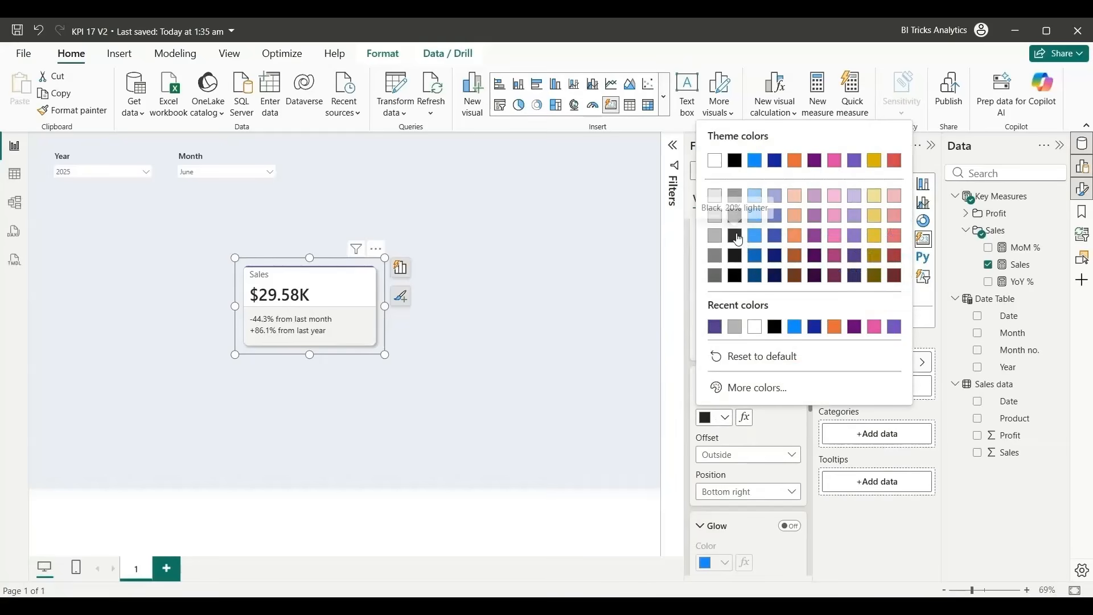
{"action": "left_click", "coordinate": [736, 216]}
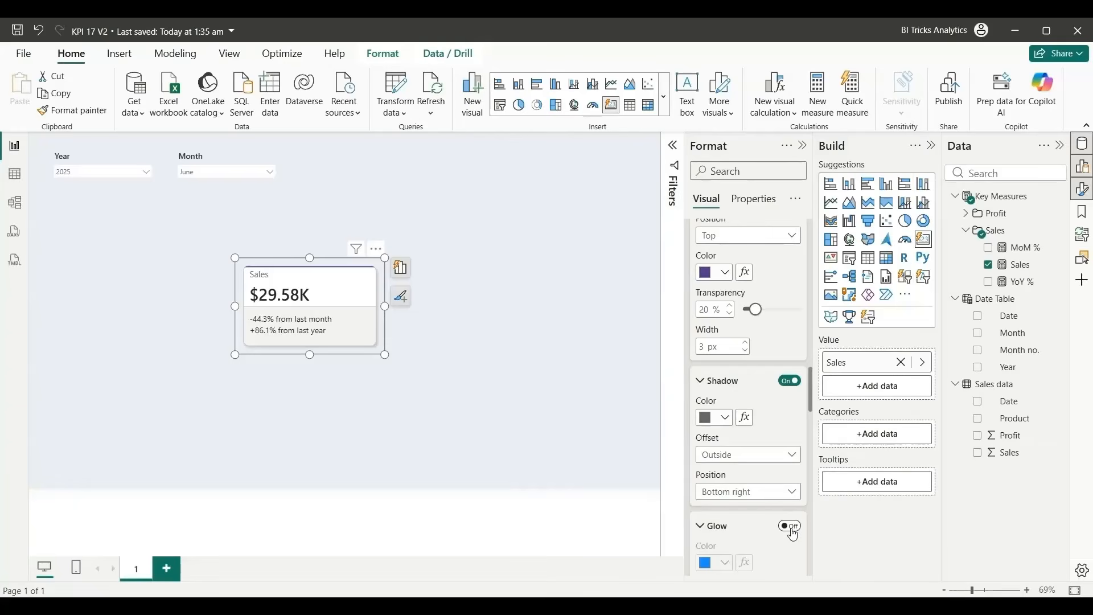
Try the glow effect on the card and turn it off again
{"action": "scroll", "coordinate": [793, 535], "scroll_direction": "down", "scroll_amount": 3}
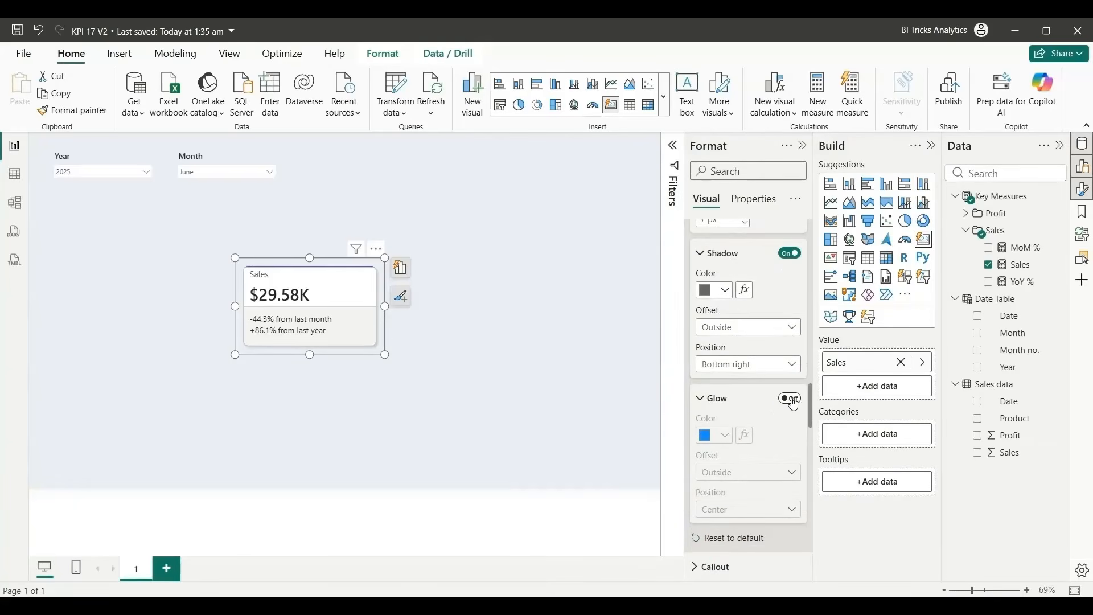
{"action": "left_click", "coordinate": [791, 398]}
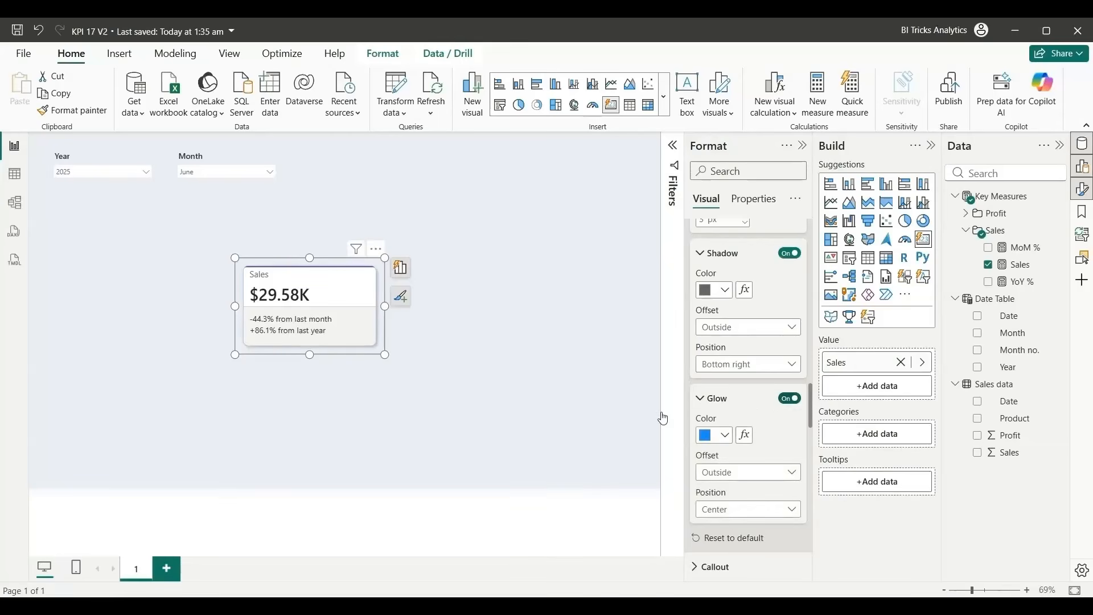
{"action": "left_click", "coordinate": [461, 412]}
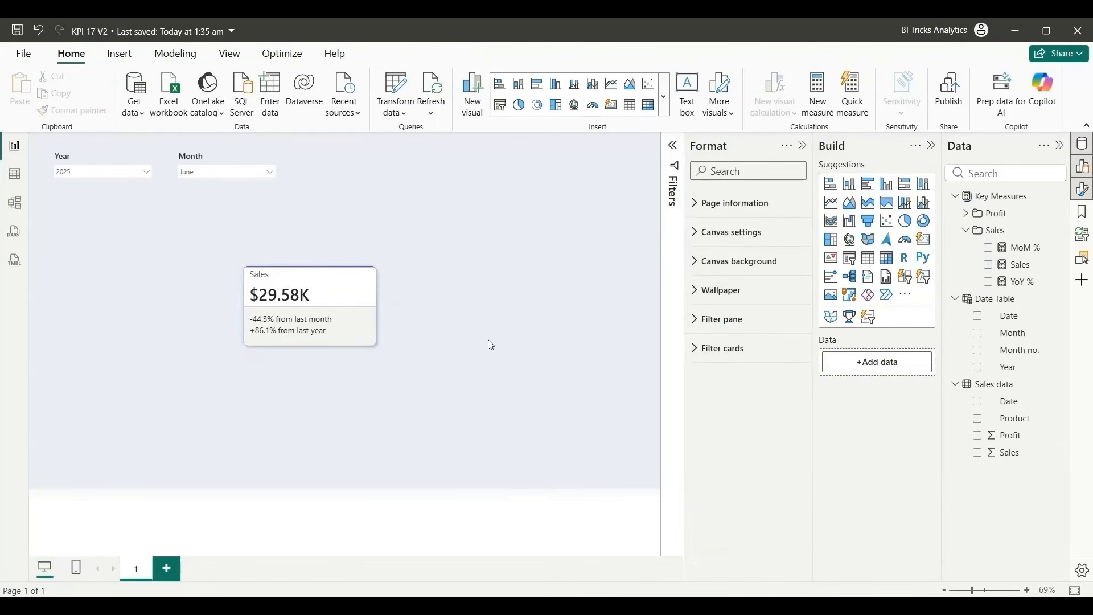
{"action": "left_click", "coordinate": [315, 310]}
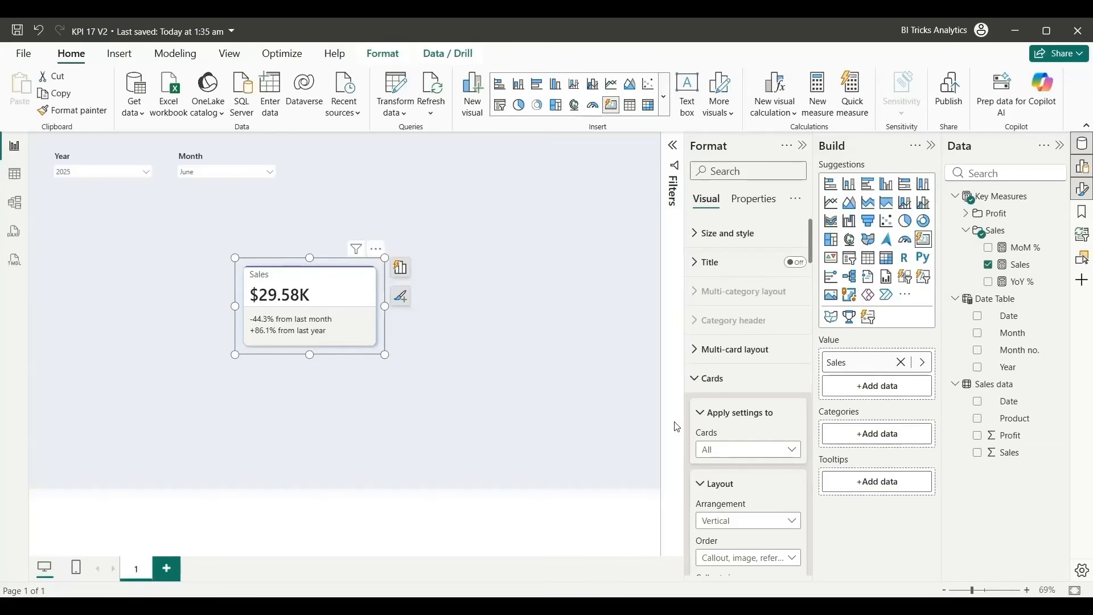
{"action": "scroll", "coordinate": [769, 369], "scroll_direction": "down", "scroll_amount": 10}
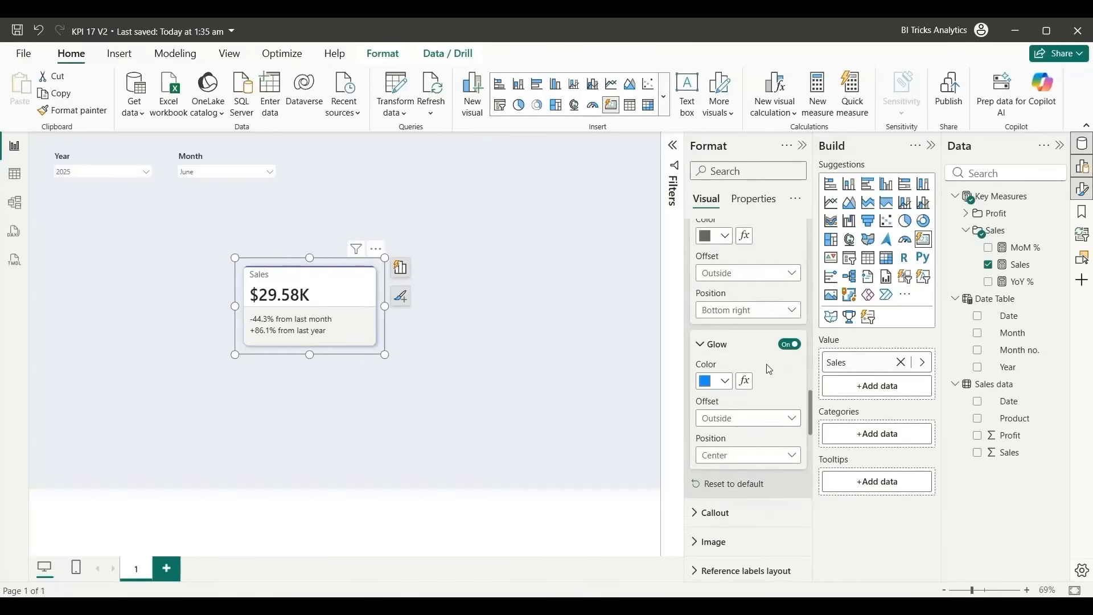
{"action": "left_click", "coordinate": [788, 344]}
Turn off the background in the card's reference labels layout settings
{"action": "scroll", "coordinate": [738, 496], "scroll_direction": "down", "scroll_amount": 3}
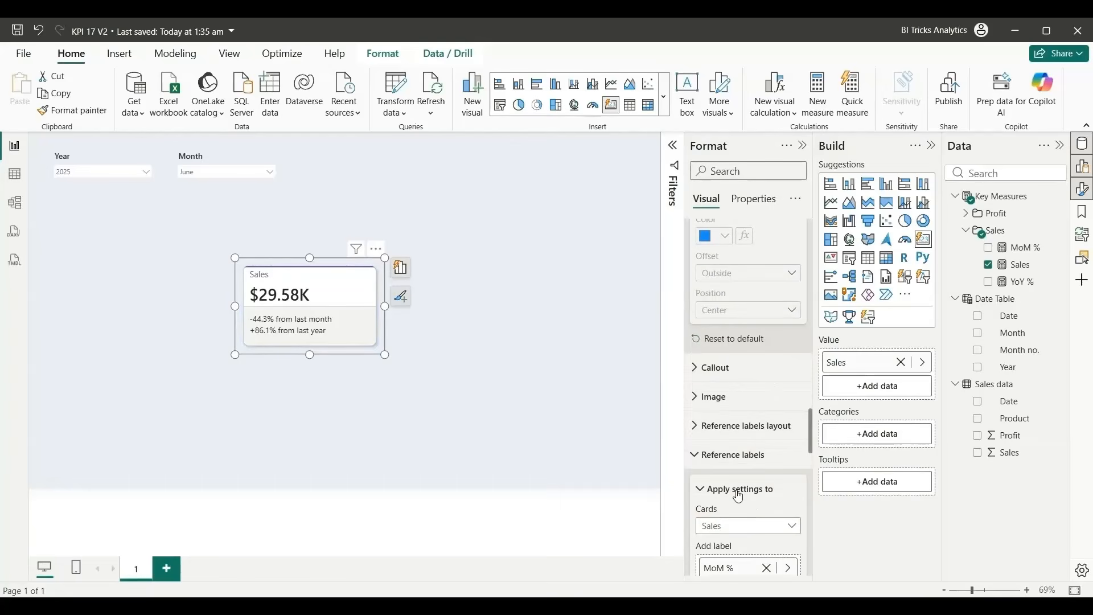
{"action": "left_click", "coordinate": [730, 431]}
{"action": "scroll", "coordinate": [757, 444], "scroll_direction": "down", "scroll_amount": 5}
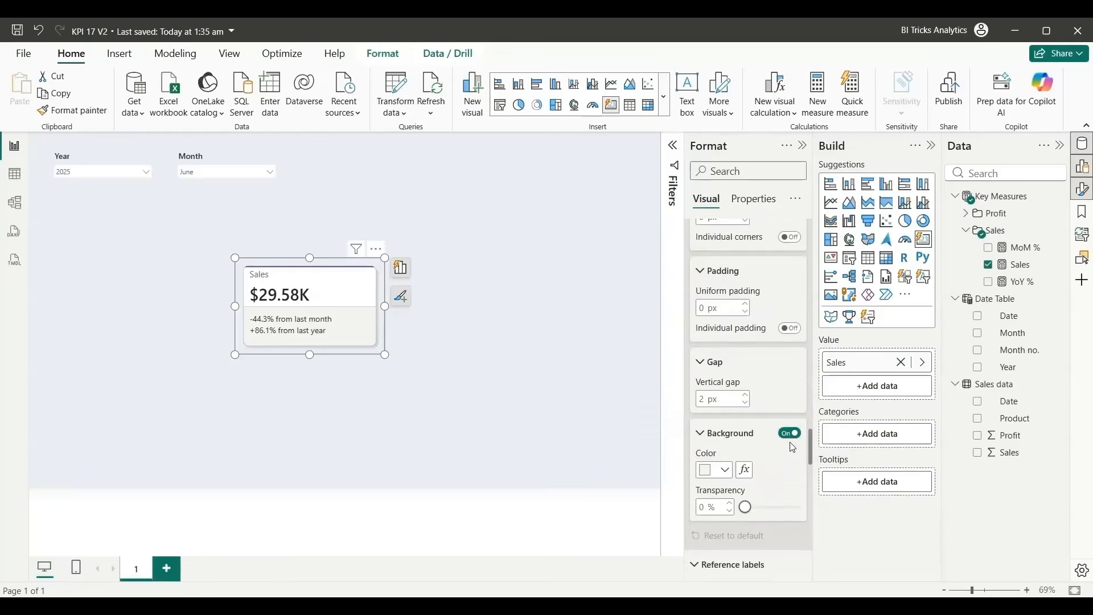
{"action": "left_click", "coordinate": [790, 433]}
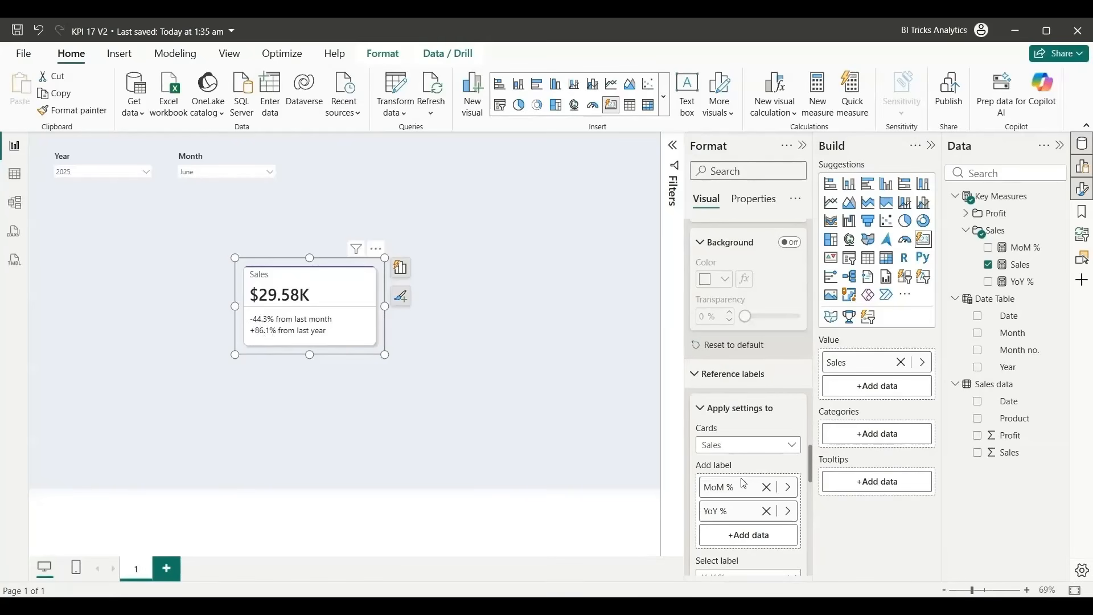
Create a new measure named CF MoM in the Sales folder and begin its formula with SWITCH( TRUE(),
{"action": "left_click", "coordinate": [1017, 283]}
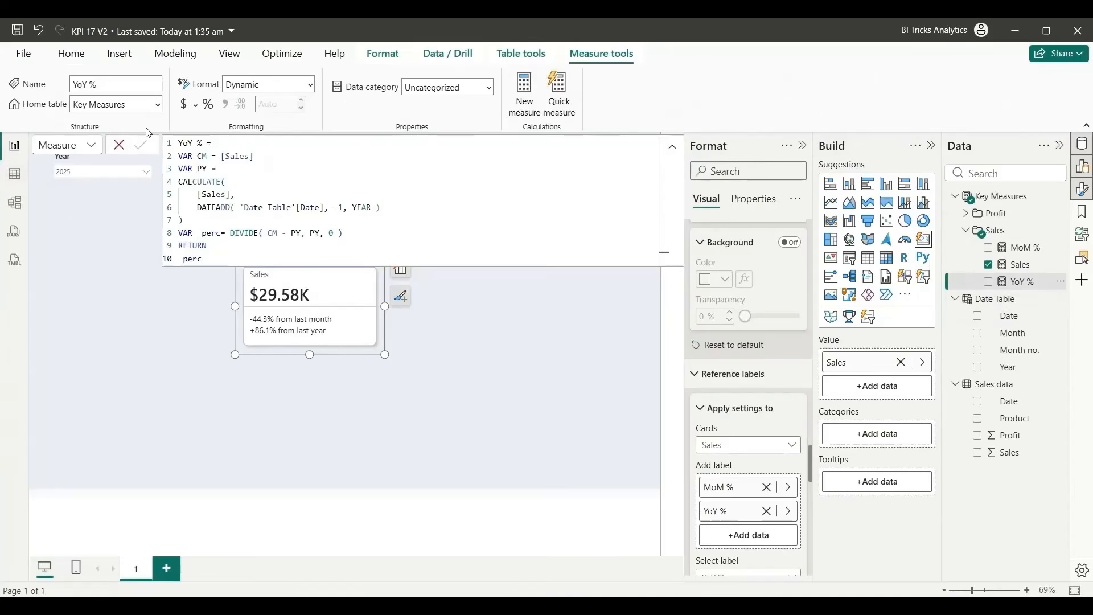
{"action": "left_click", "coordinate": [119, 151]}
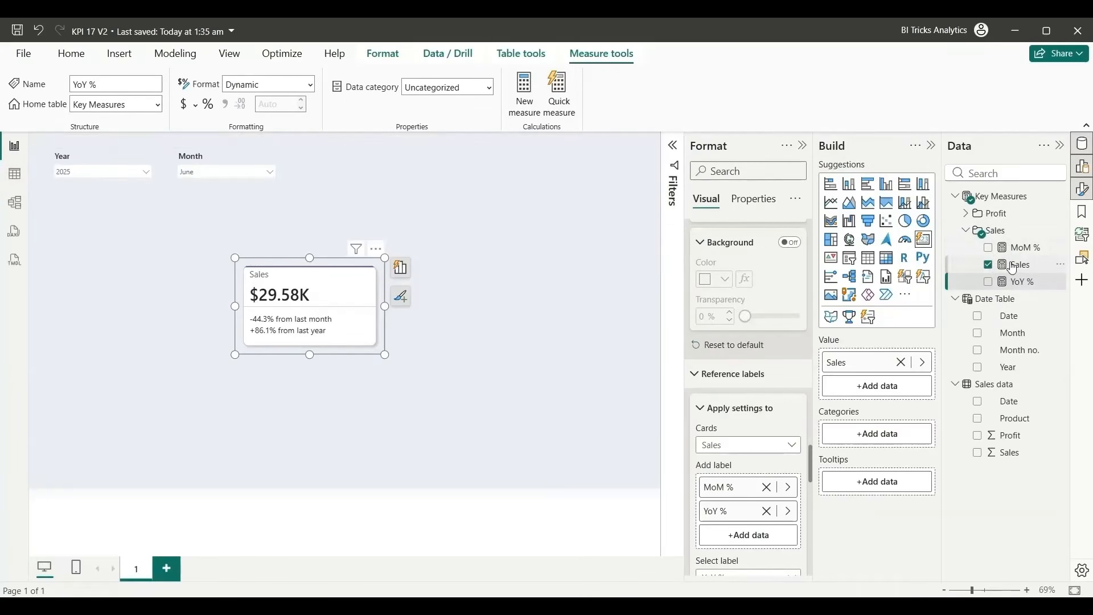
{"action": "right_click", "coordinate": [1013, 268]}
{"action": "left_click", "coordinate": [983, 306]}
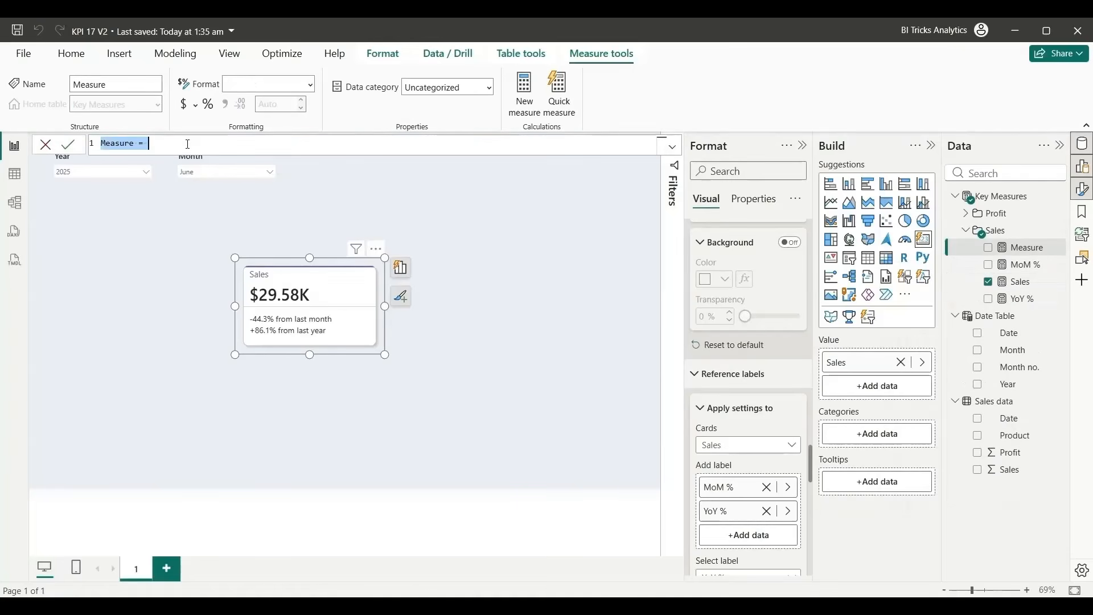
{"action": "type", "text": "CF Mo"}
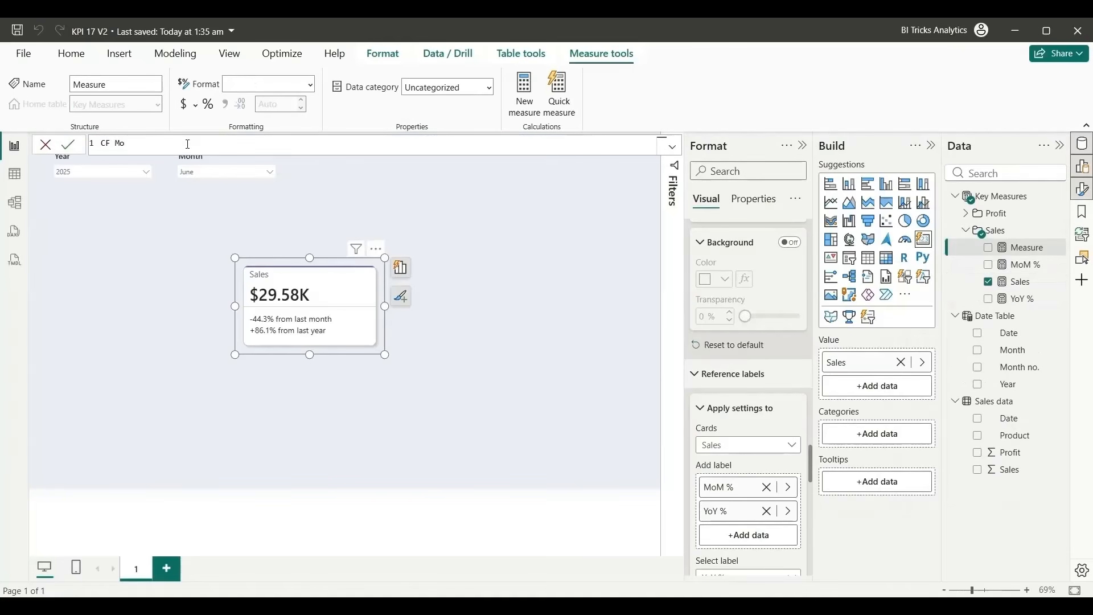
{"action": "type", "text": "M ="}
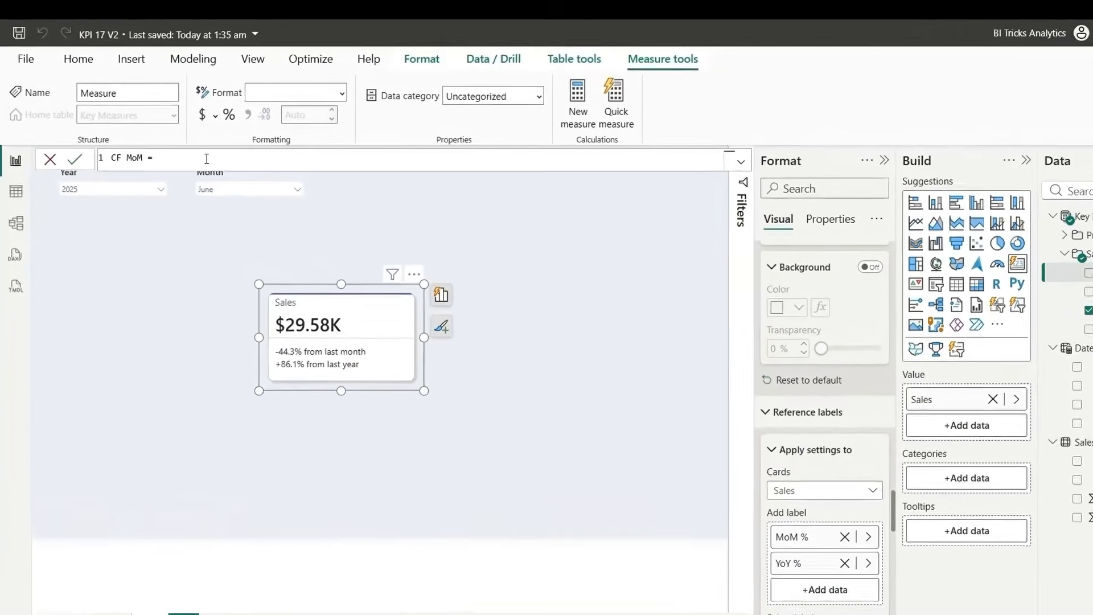
{"action": "key", "text": "shift+Return"}
{"action": "type", "text": "SWITCH("}
{"action": "key", "text": "shift+Return"}
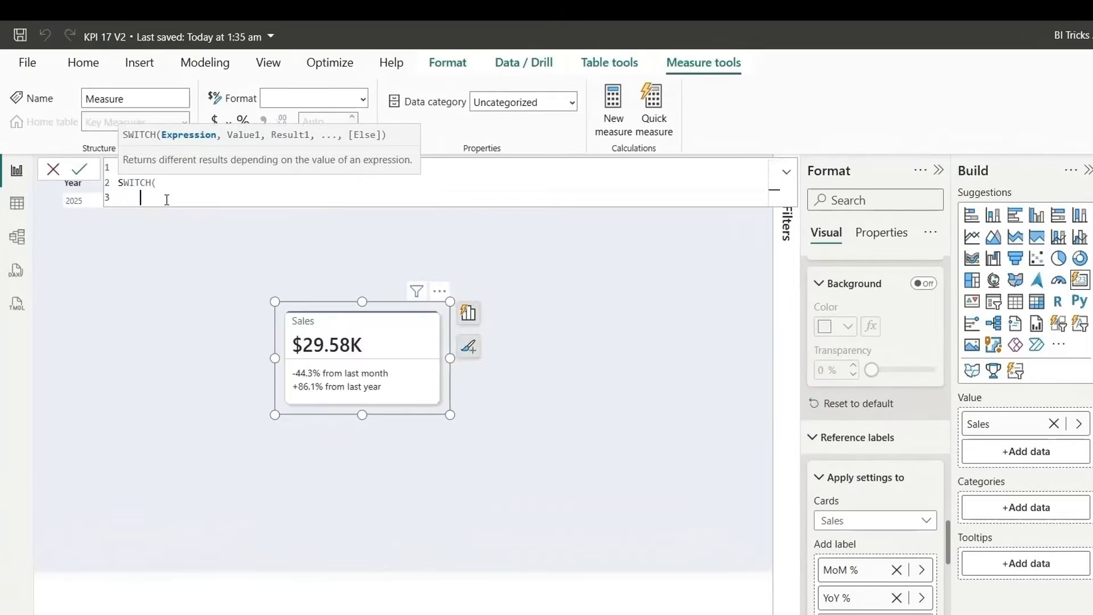
{"action": "type", "text": "TRUE(),"}
{"action": "key", "text": "shift+Return"}
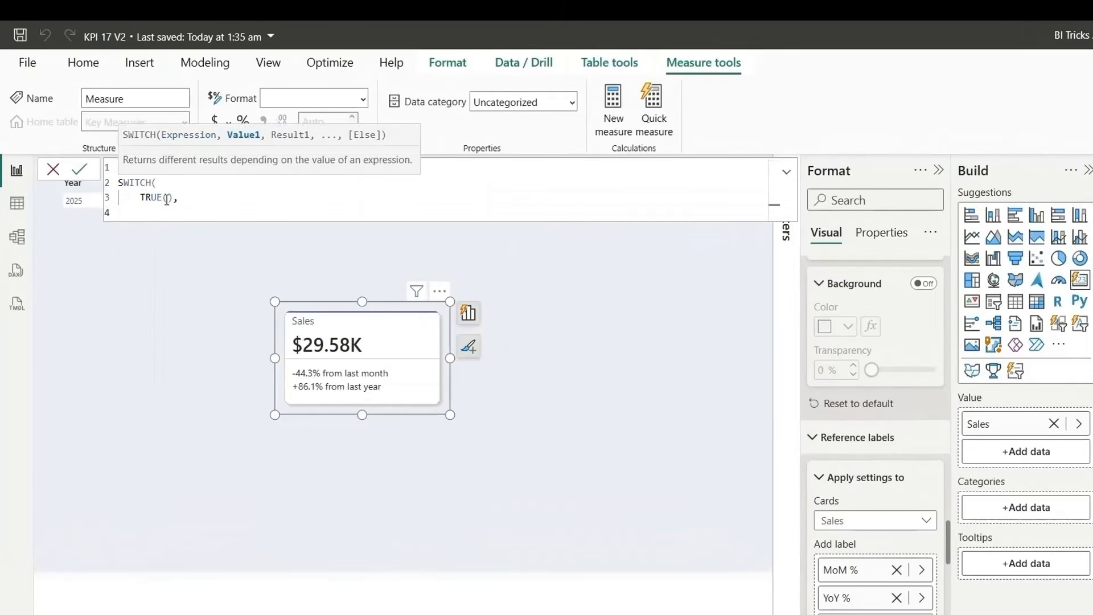
Complete CF MoM so that [MoM %] > 0 returns "Green", [MoM %] < 0 returns "Red" and anything else returns "Grey"
{"action": "type", "text": "[MoM %] > 0, \"G"}
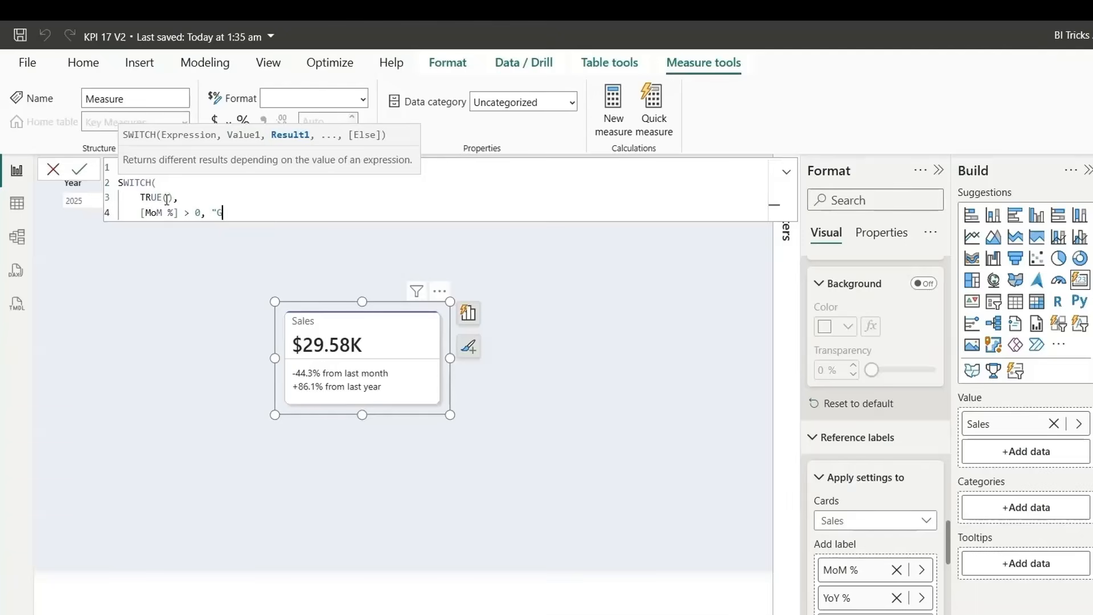
{"action": "type", "text": "reen\","}
{"action": "key", "text": "shift+alt+Down"}
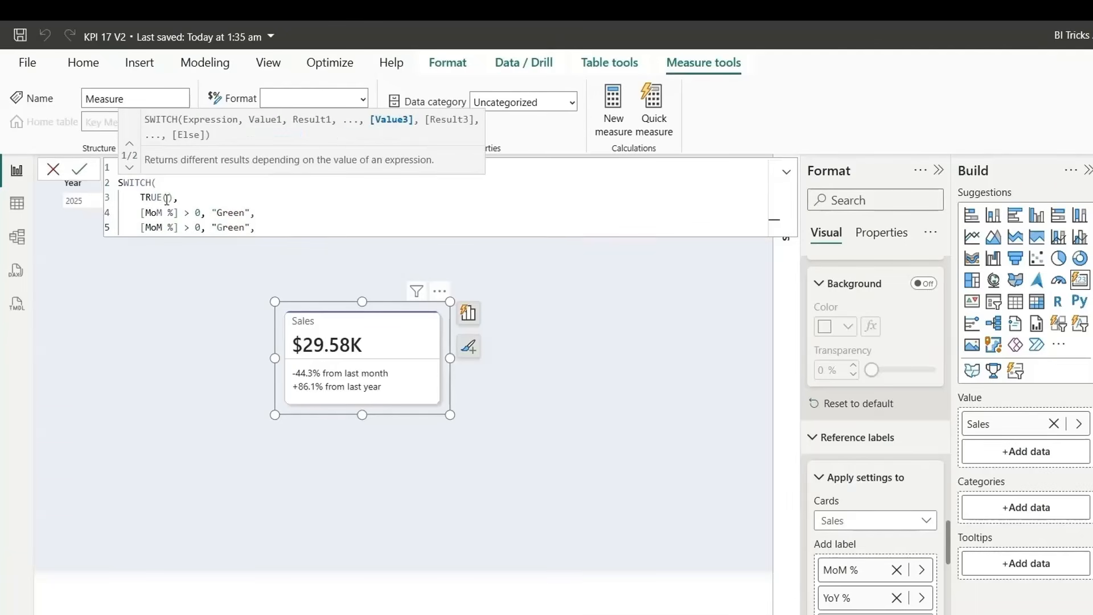
{"action": "left_click", "coordinate": [191, 228]}
{"action": "key", "text": "BackSpace"}
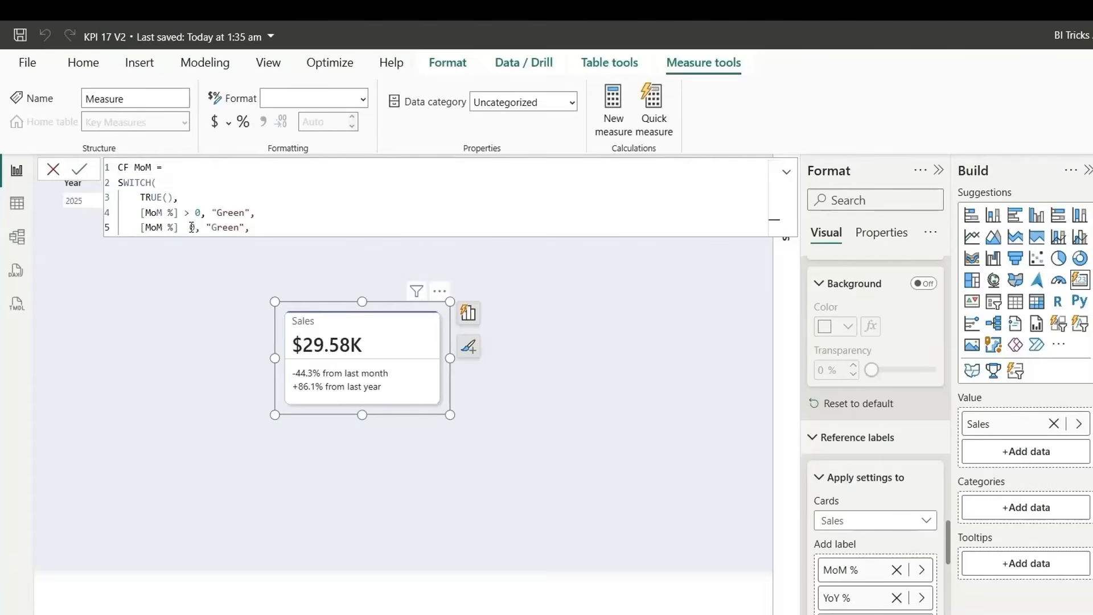
{"action": "type", "text": "<"}
{"action": "double_click", "coordinate": [228, 228]}
{"action": "type", "text": "Red"}
{"action": "key", "text": "Return"}
{"action": "type", "text": "\"G"}
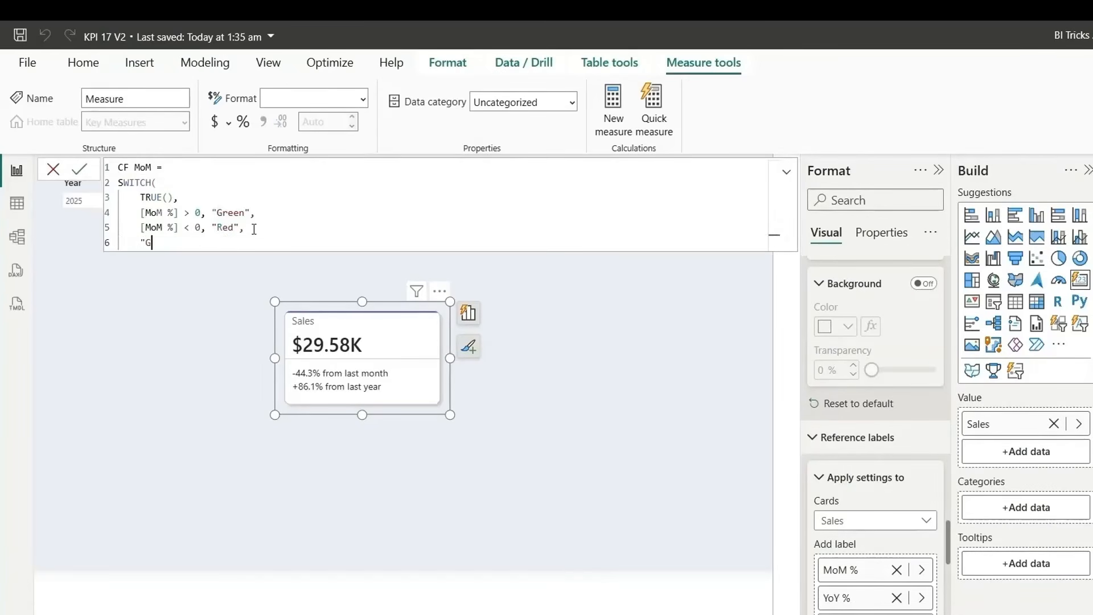
{"action": "type", "text": "rey\""}
{"action": "key", "text": "Return"}
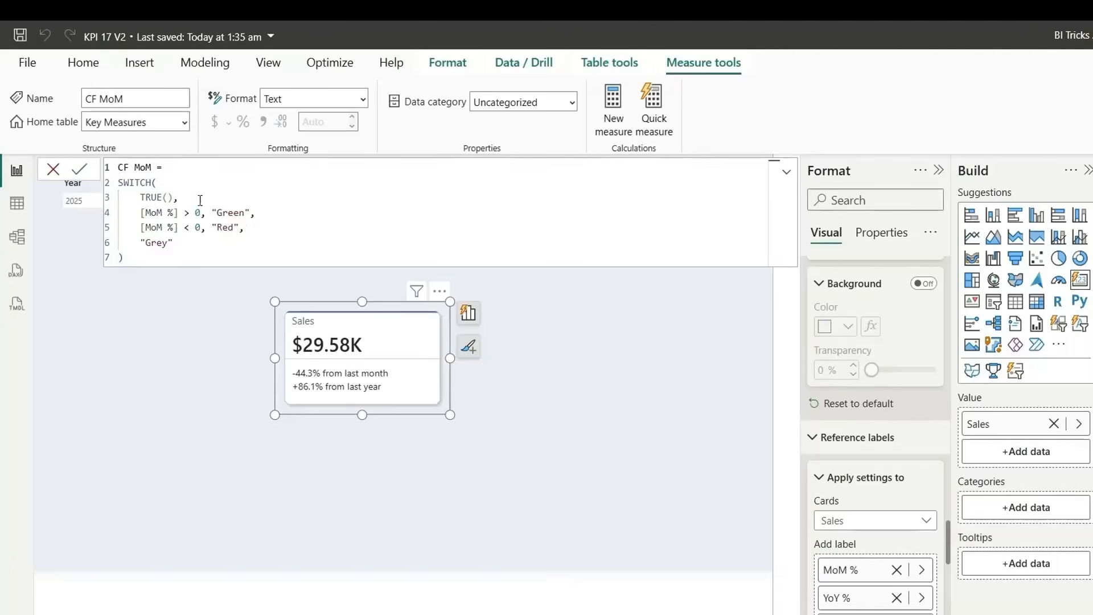
Create a CF YoY measure from a copy of the CF MoM formula, replacing every MoM with YoY
{"action": "key", "text": "ctrl+a"}
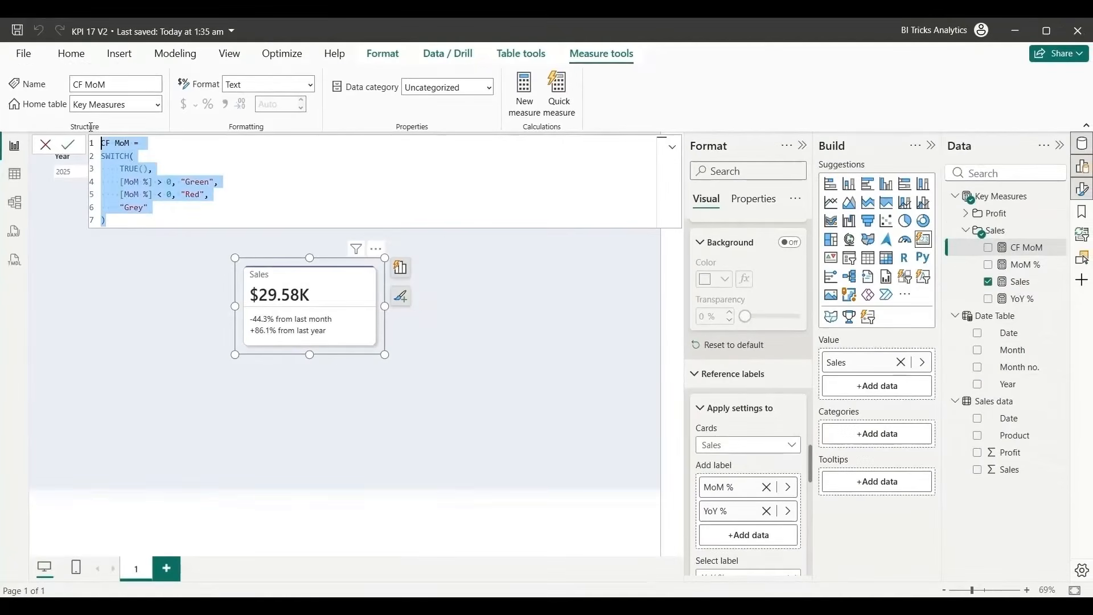
{"action": "right_click", "coordinate": [1019, 265]}
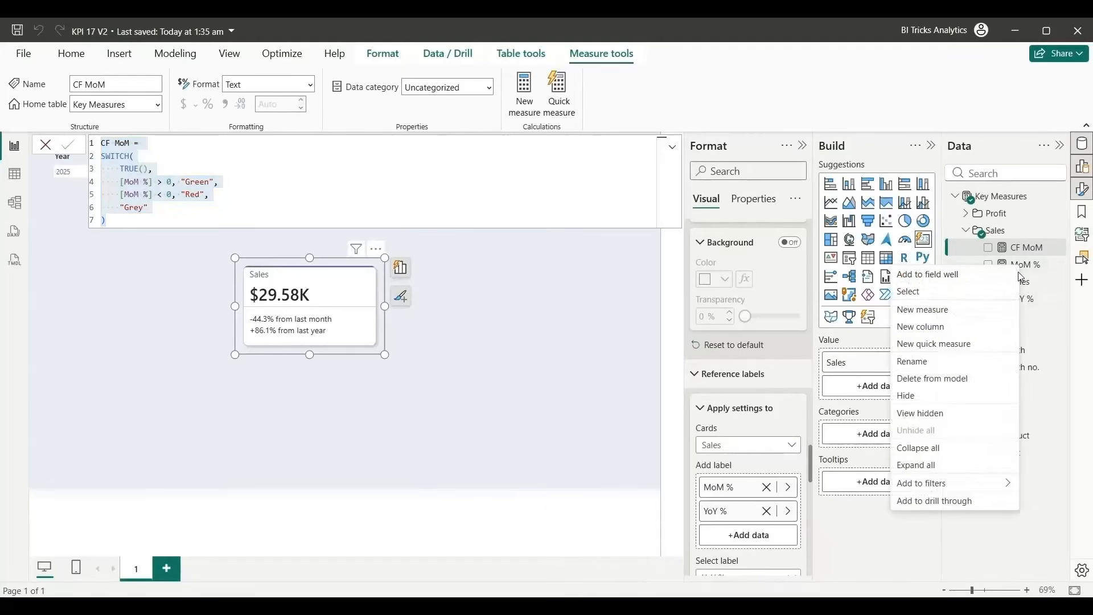
{"action": "left_click", "coordinate": [923, 310]}
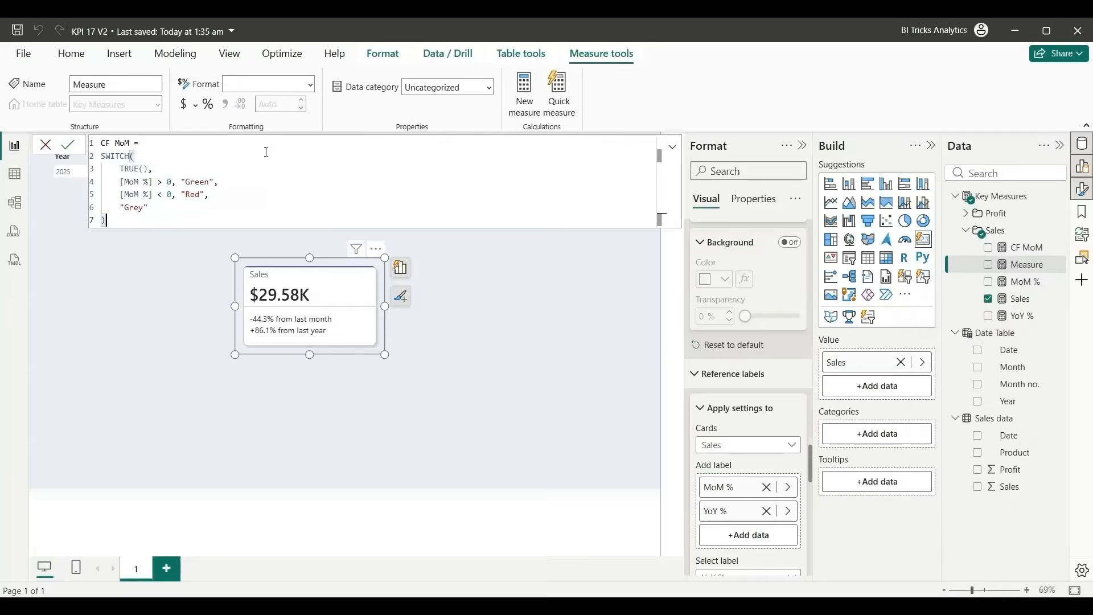
{"action": "double_click", "coordinate": [120, 144]}
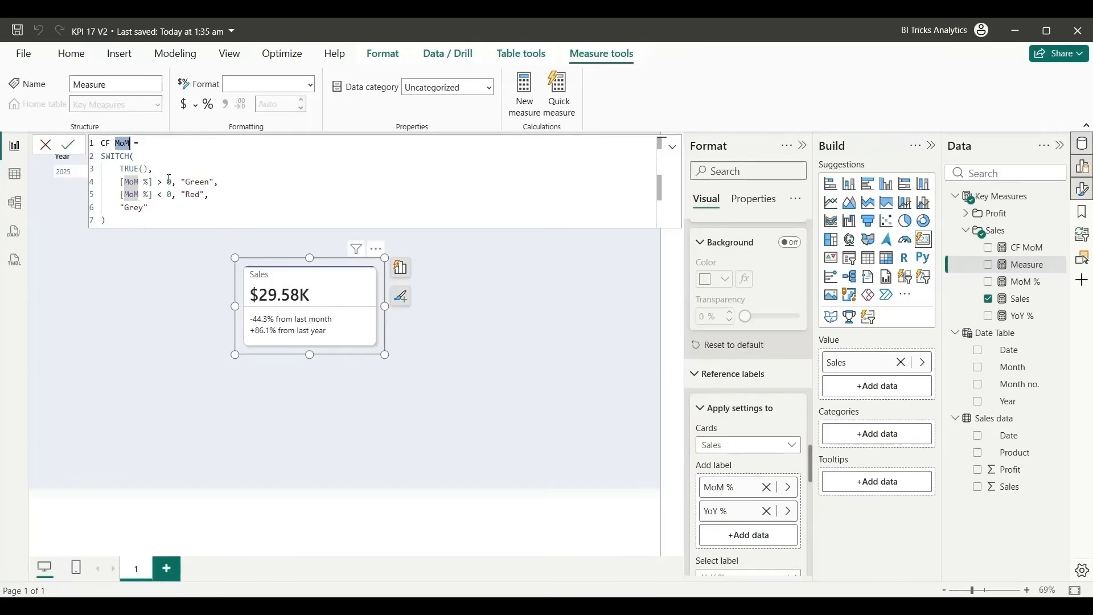
{"action": "key", "text": "ctrl+shift+l"}
{"action": "type", "text": "Y"}
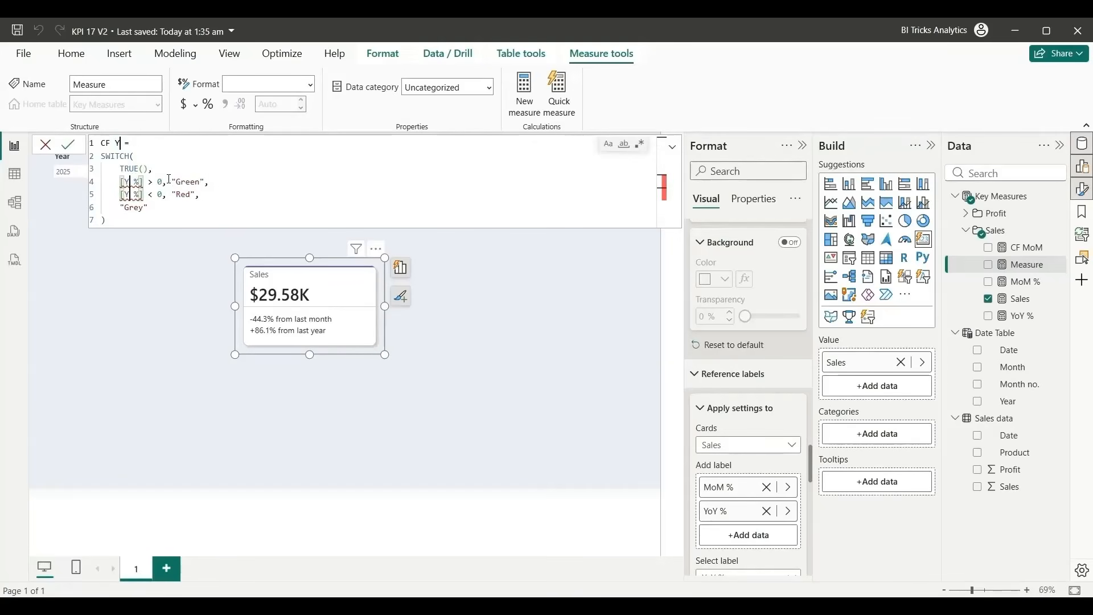
{"action": "type", "text": "oY"}
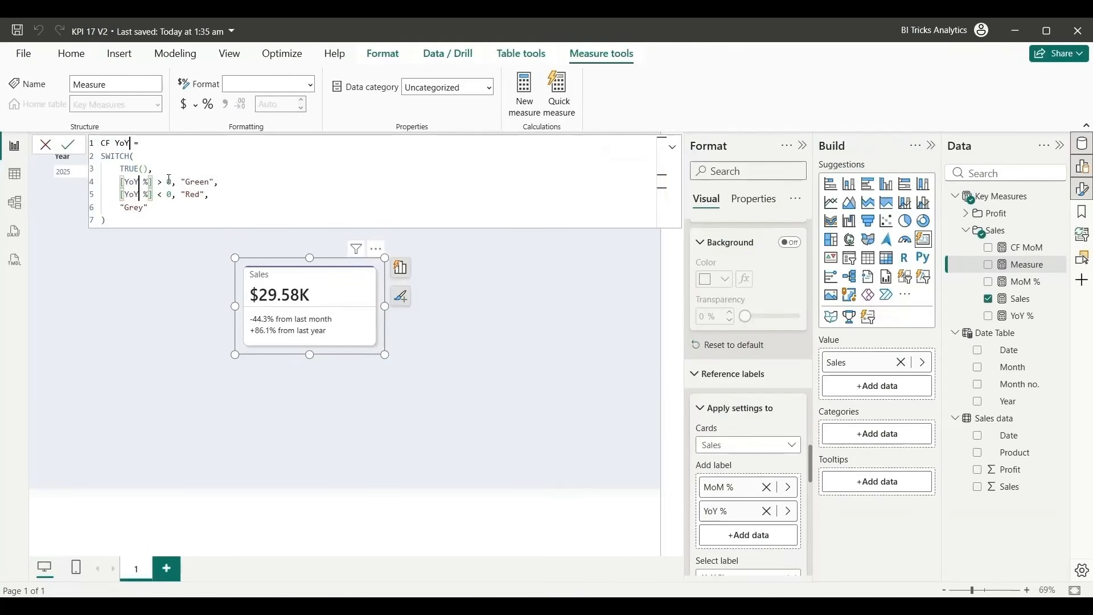
{"action": "key", "text": "Return"}
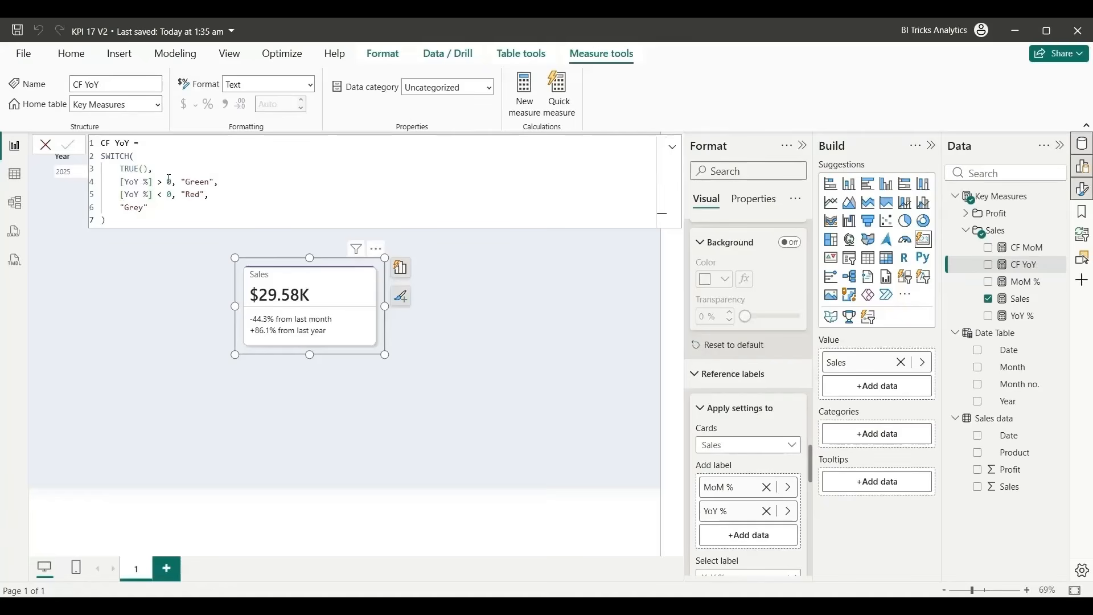
{"action": "key", "text": "Escape"}
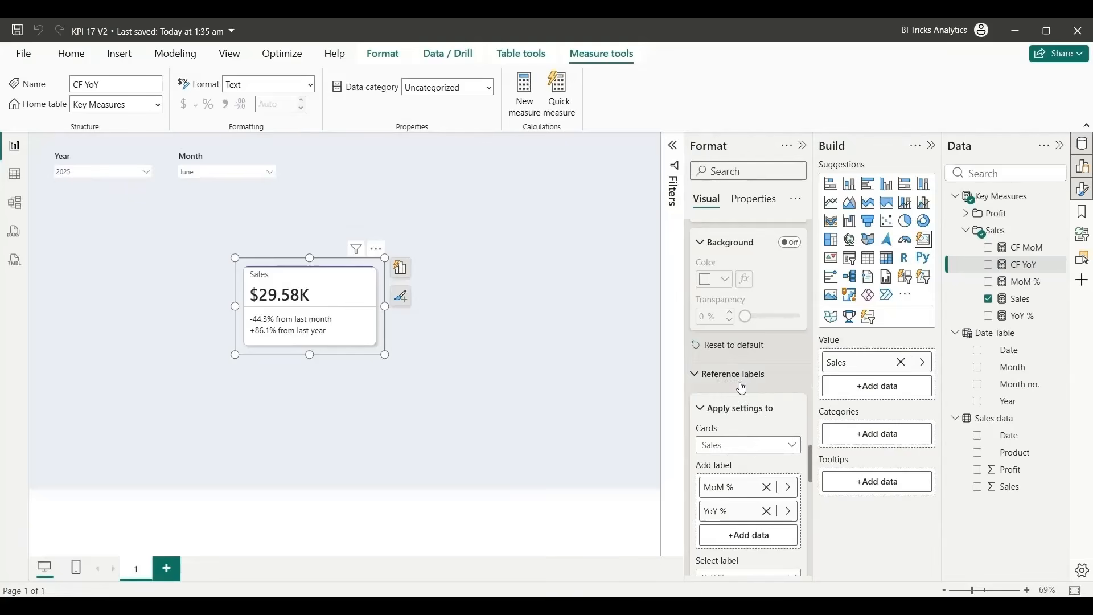
Color the MoM % reference label's value conditionally, using the Field value format style based on the CF MoM measure
{"action": "scroll", "coordinate": [735, 353], "scroll_direction": "down", "scroll_amount": 2}
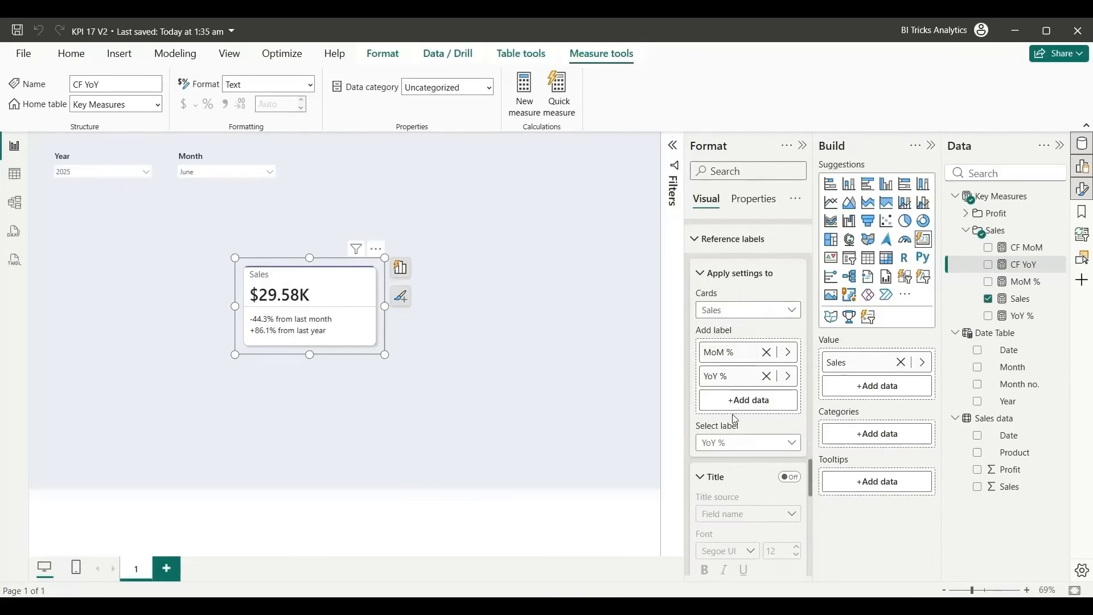
{"action": "scroll", "coordinate": [726, 418], "scroll_direction": "down", "scroll_amount": 1}
{"action": "left_click", "coordinate": [730, 389]}
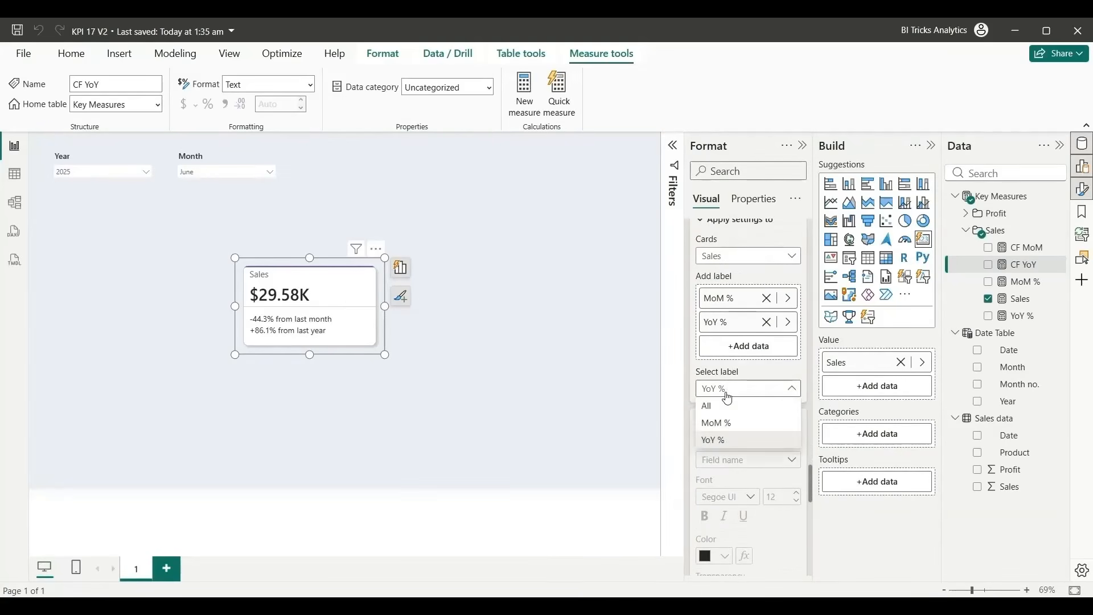
{"action": "left_click", "coordinate": [727, 426]}
{"action": "scroll", "coordinate": [731, 428], "scroll_direction": "down", "scroll_amount": 5}
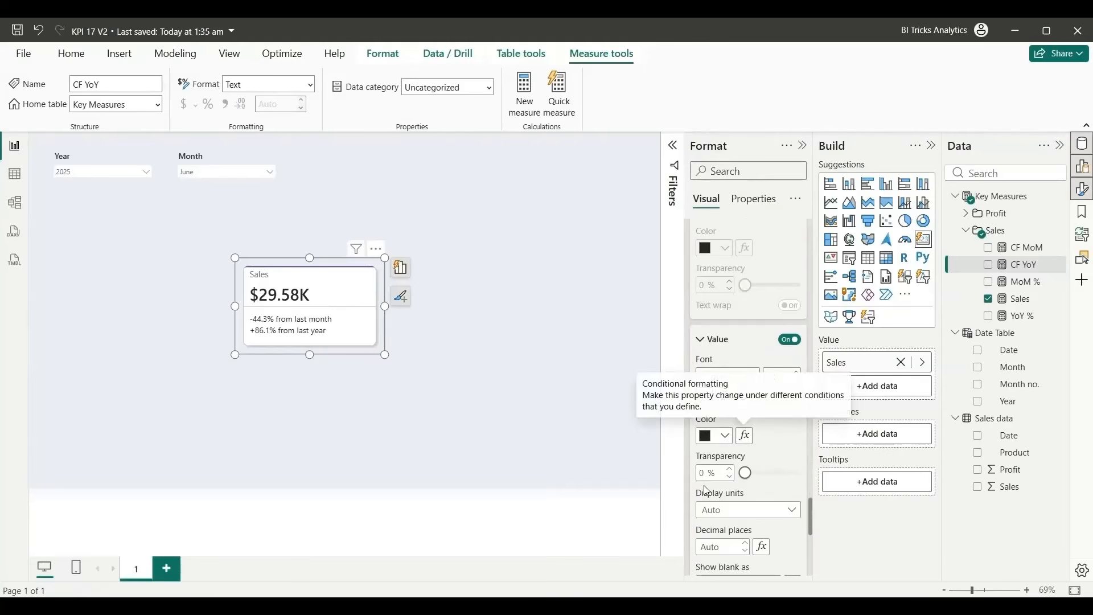
{"action": "left_click", "coordinate": [745, 437]}
{"action": "left_click", "coordinate": [295, 163]}
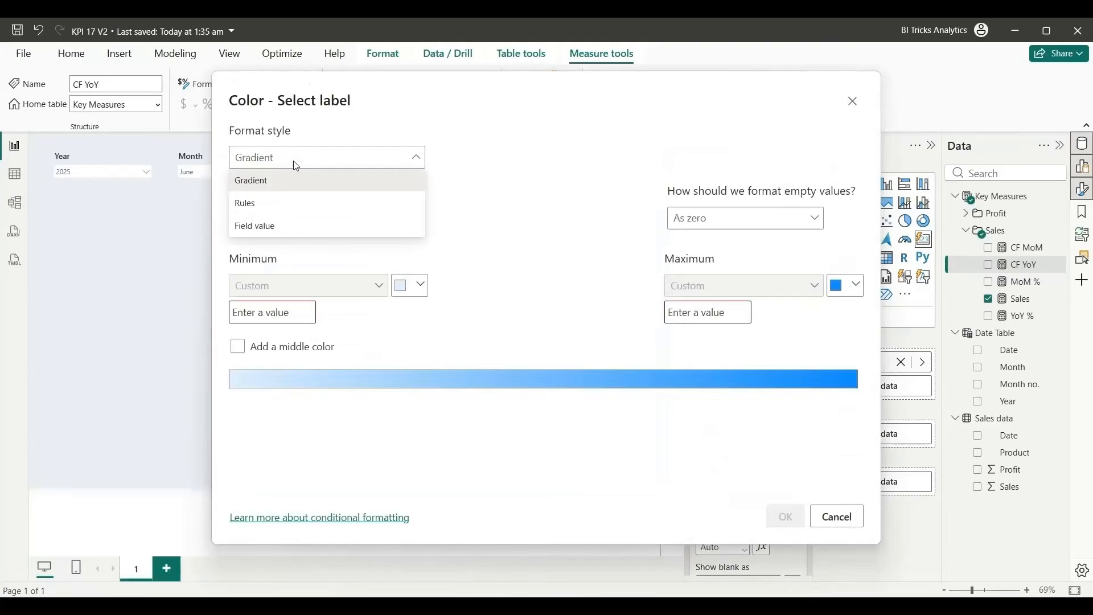
{"action": "left_click", "coordinate": [286, 227]}
{"action": "left_click", "coordinate": [320, 222]}
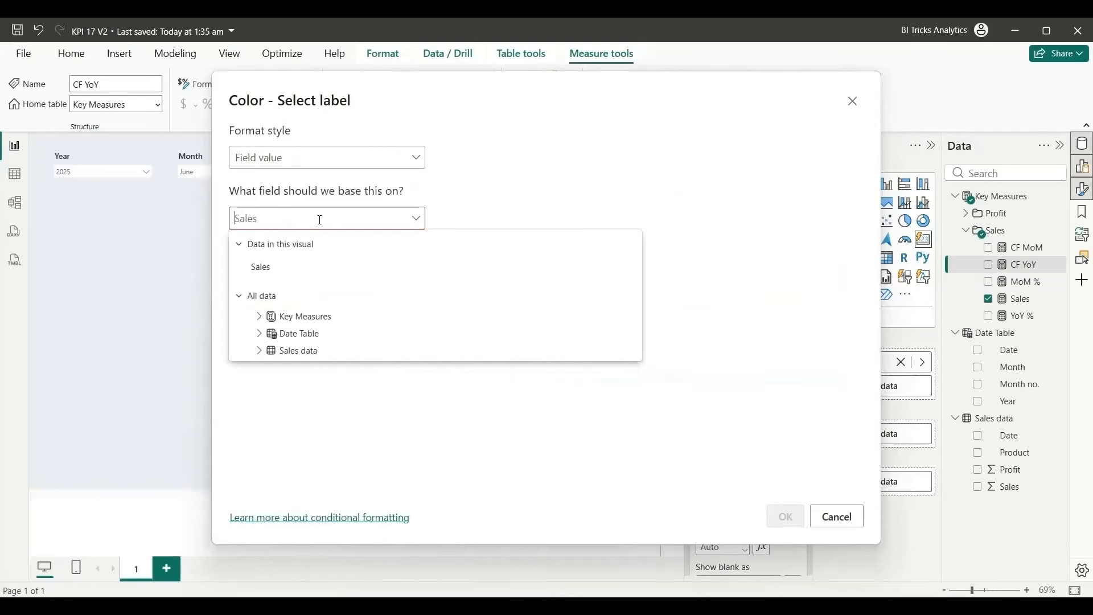
{"action": "type", "text": "cf mom"}
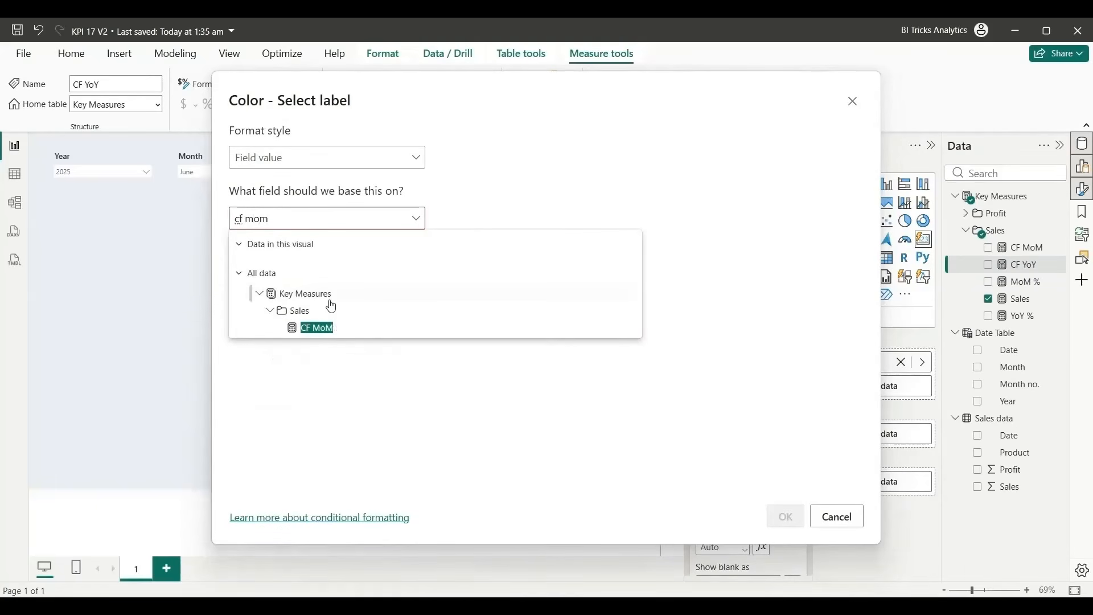
{"action": "left_click", "coordinate": [348, 327]}
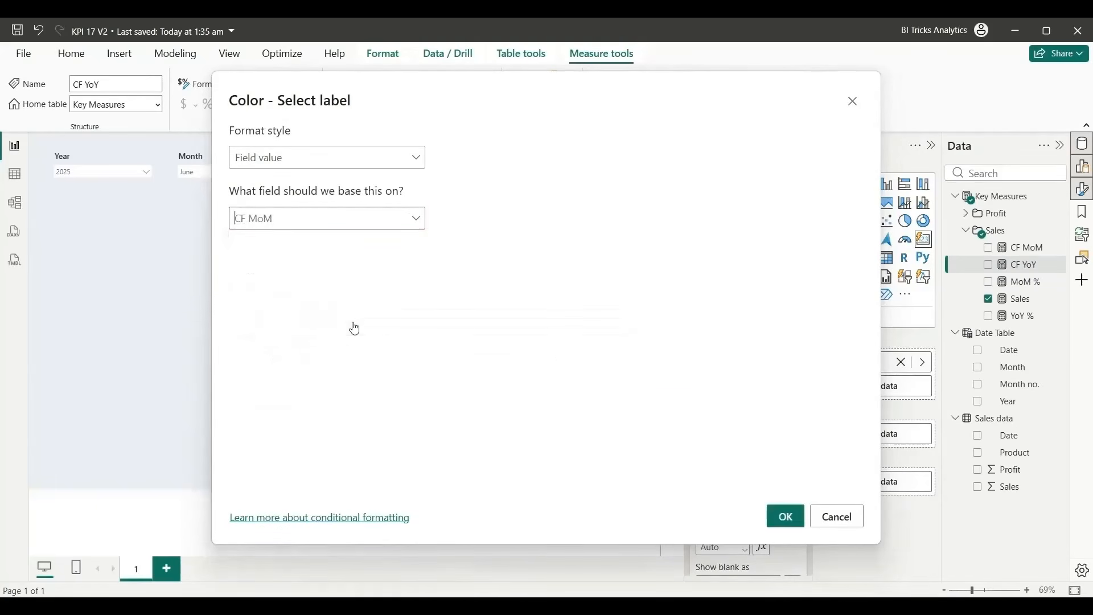
{"action": "left_click", "coordinate": [785, 518]}
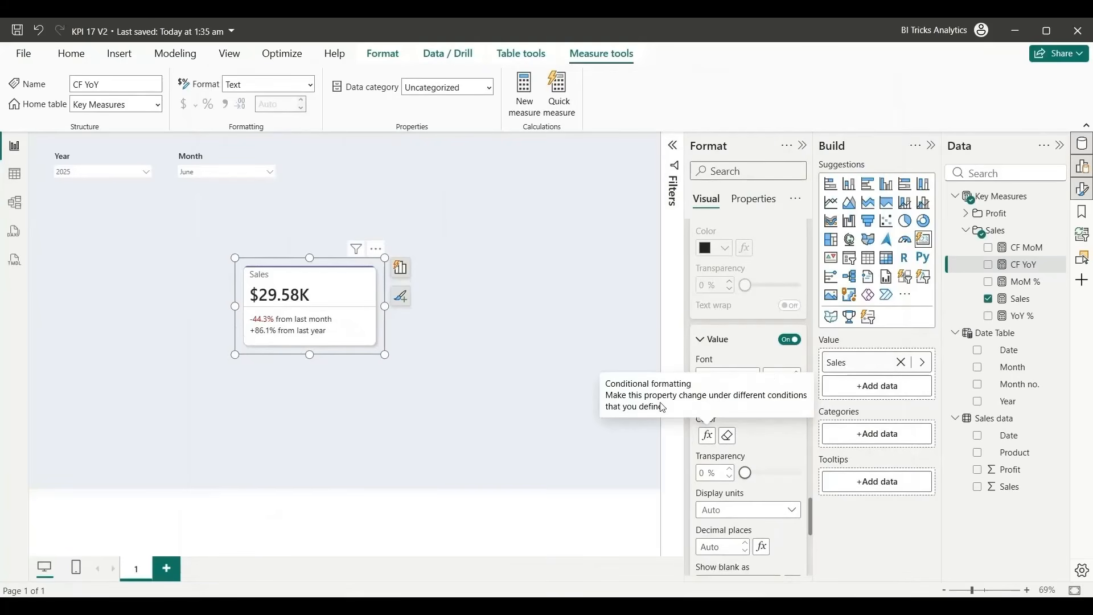
Color the YoY % reference label's value conditionally, using the Field value format style based on the CF YoY measure
{"action": "scroll", "coordinate": [740, 398], "scroll_direction": "up", "scroll_amount": 5}
{"action": "left_click", "coordinate": [749, 411]}
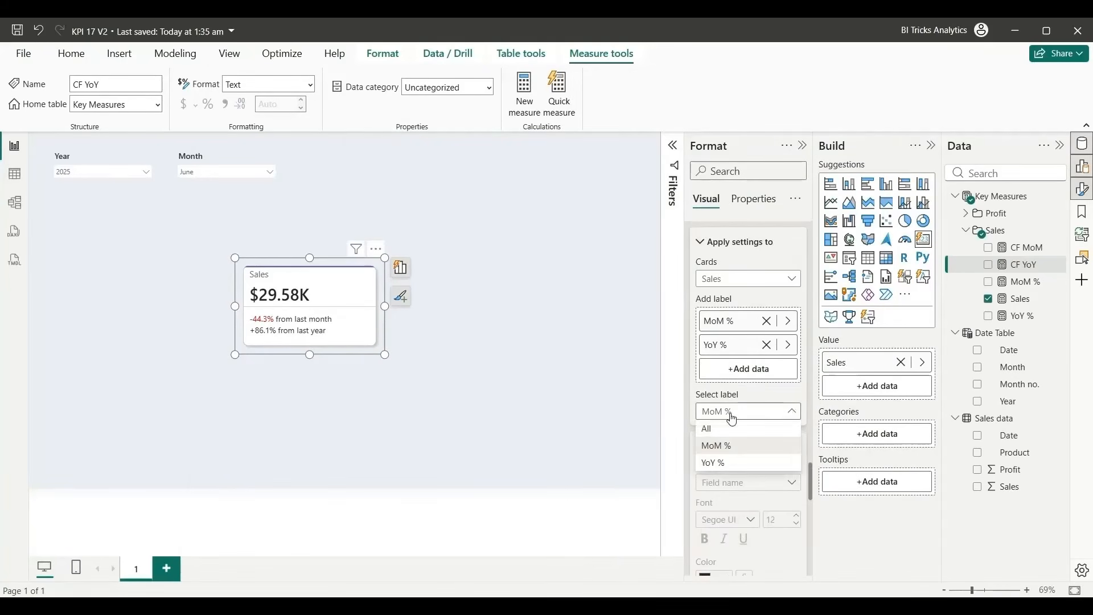
{"action": "left_click", "coordinate": [731, 463]}
{"action": "scroll", "coordinate": [740, 461], "scroll_direction": "down", "scroll_amount": 5}
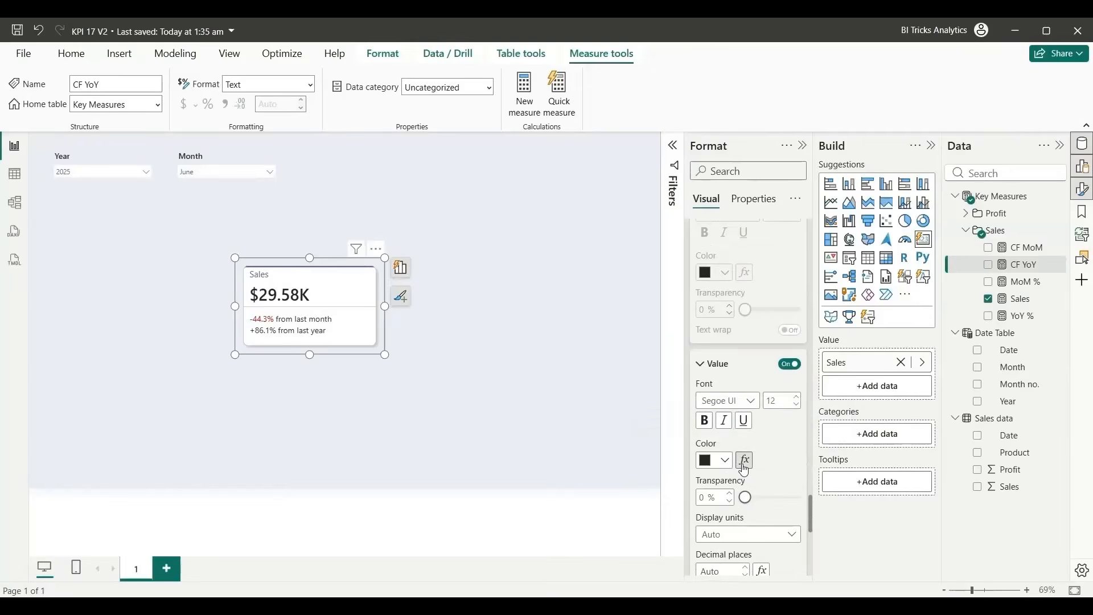
{"action": "left_click", "coordinate": [743, 460]}
{"action": "left_click", "coordinate": [327, 157]}
{"action": "left_click", "coordinate": [285, 225]}
{"action": "left_click", "coordinate": [279, 217]}
{"action": "type", "text": "cf"}
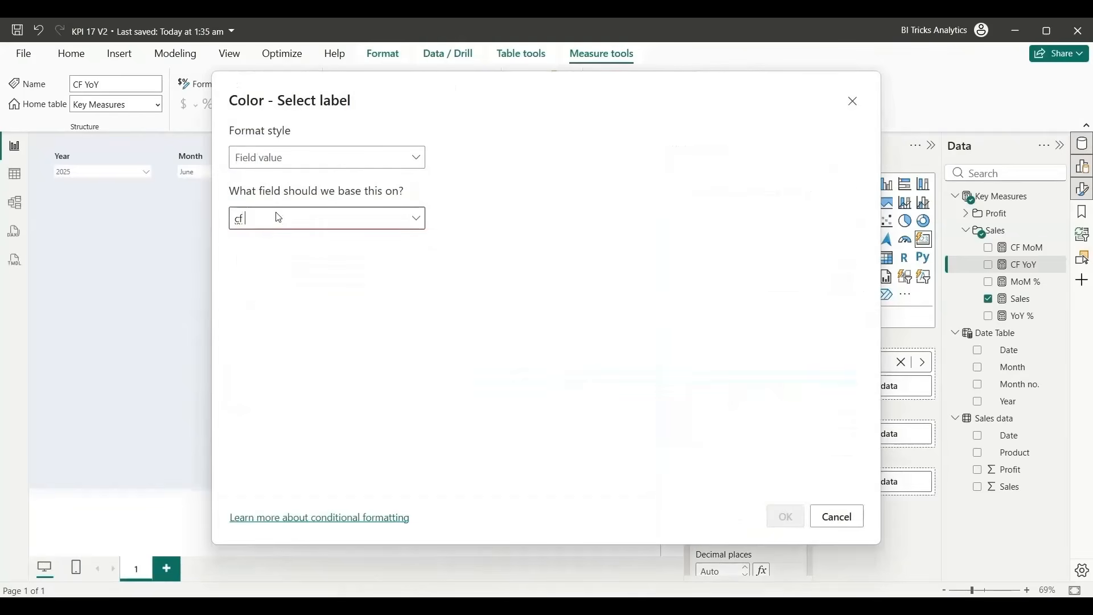
{"action": "type", "text": " yoy"}
{"action": "left_click", "coordinate": [315, 327]}
{"action": "left_click", "coordinate": [786, 517]}
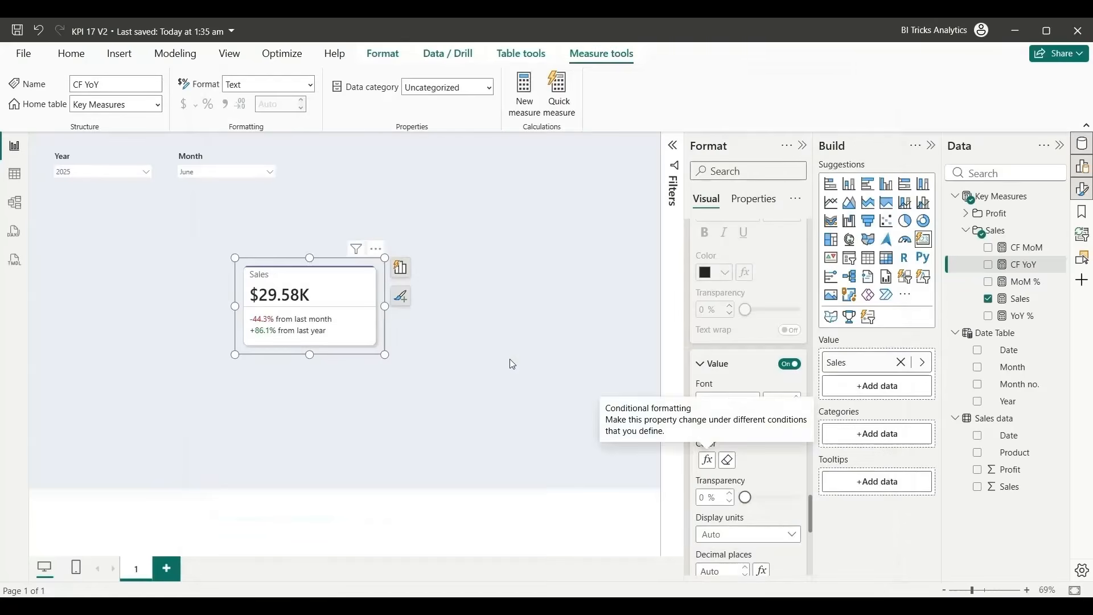
{"action": "left_click", "coordinate": [511, 361]}
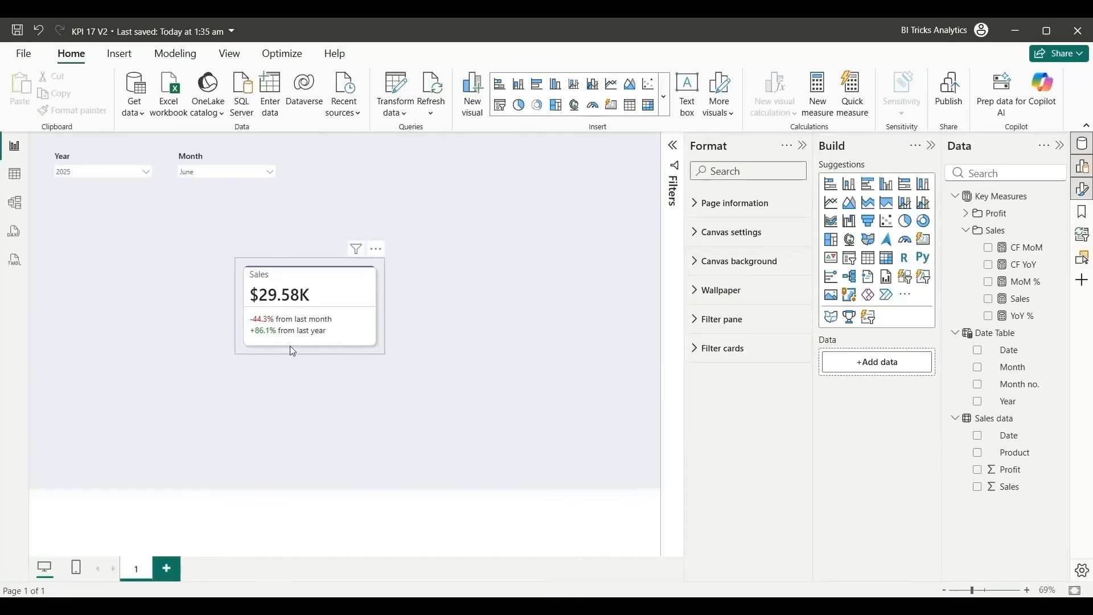
Turn on the image in the Sales card's callout settings and upload sale icon.png
{"action": "left_click", "coordinate": [354, 296]}
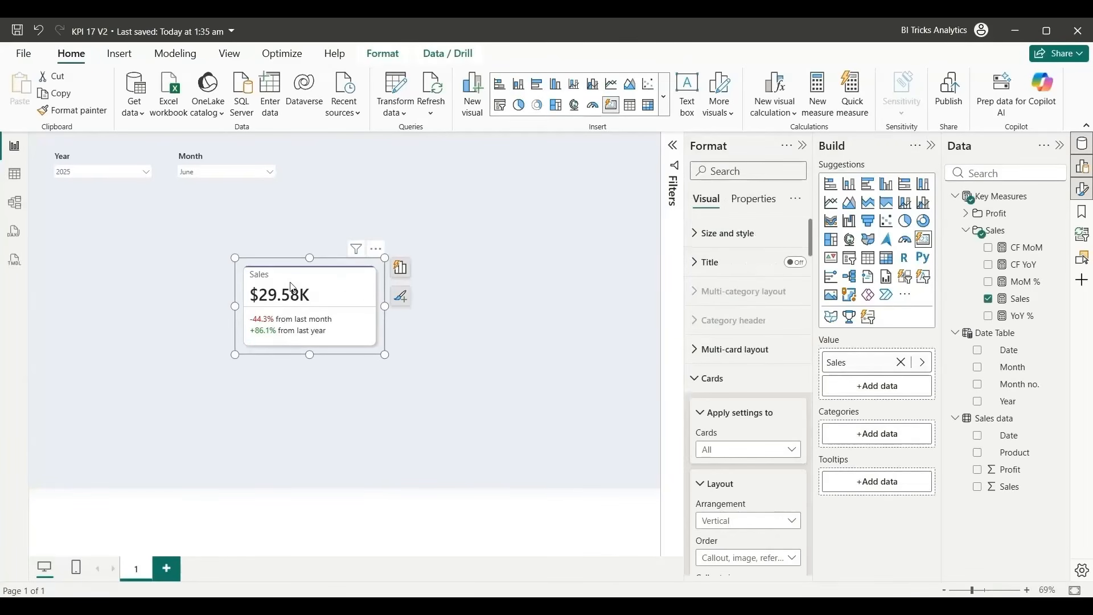
{"action": "left_click", "coordinate": [744, 381]}
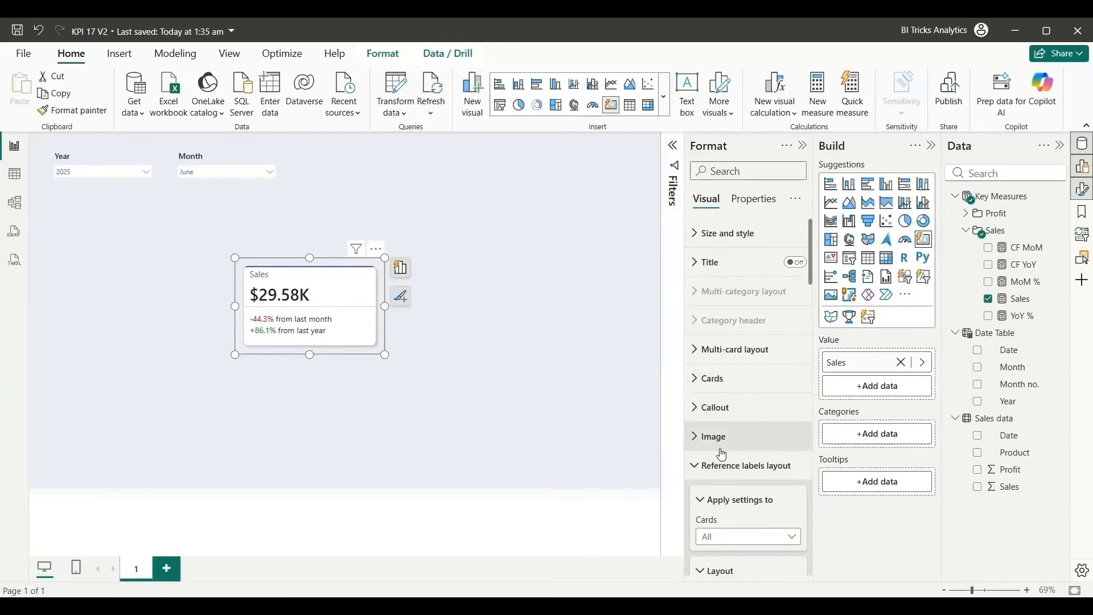
{"action": "left_click", "coordinate": [732, 409]}
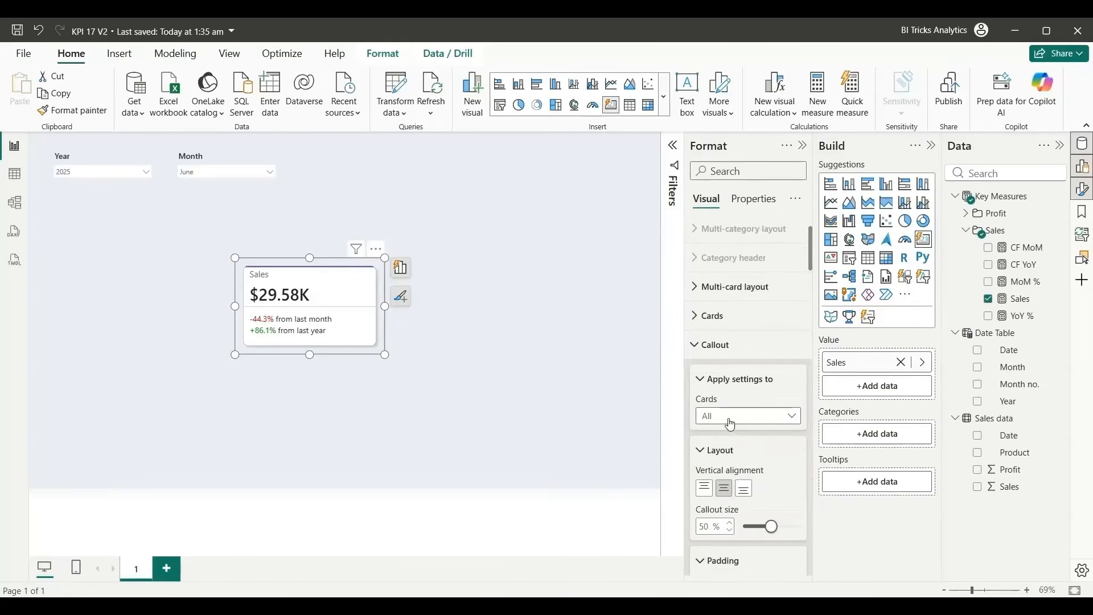
{"action": "left_click", "coordinate": [730, 424]}
{"action": "scroll", "coordinate": [783, 476], "scroll_direction": "down", "scroll_amount": 10}
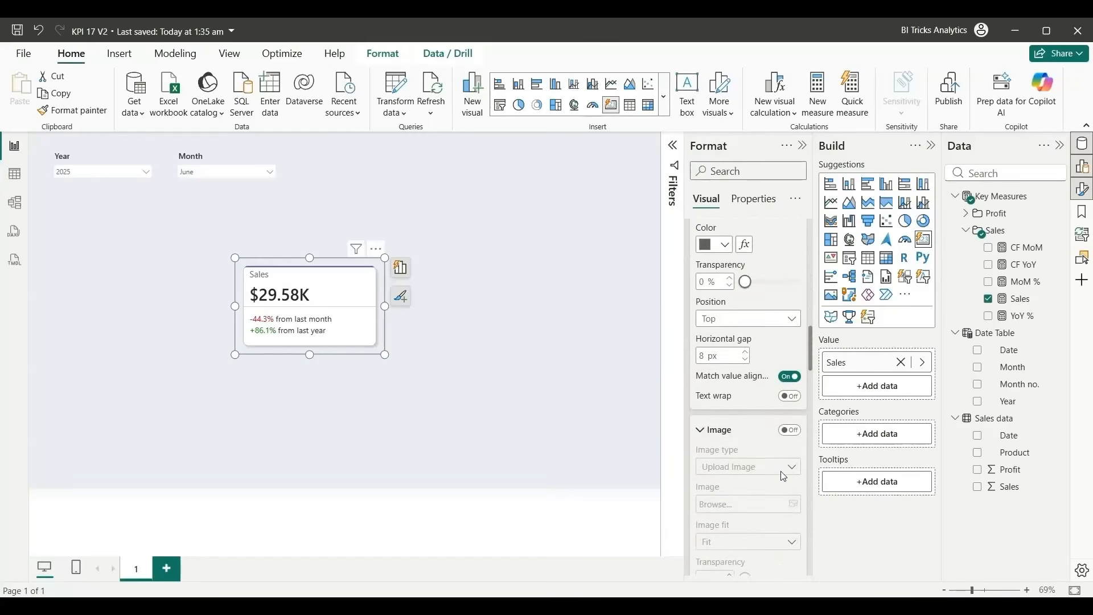
{"action": "scroll", "coordinate": [783, 476], "scroll_direction": "down", "scroll_amount": 3}
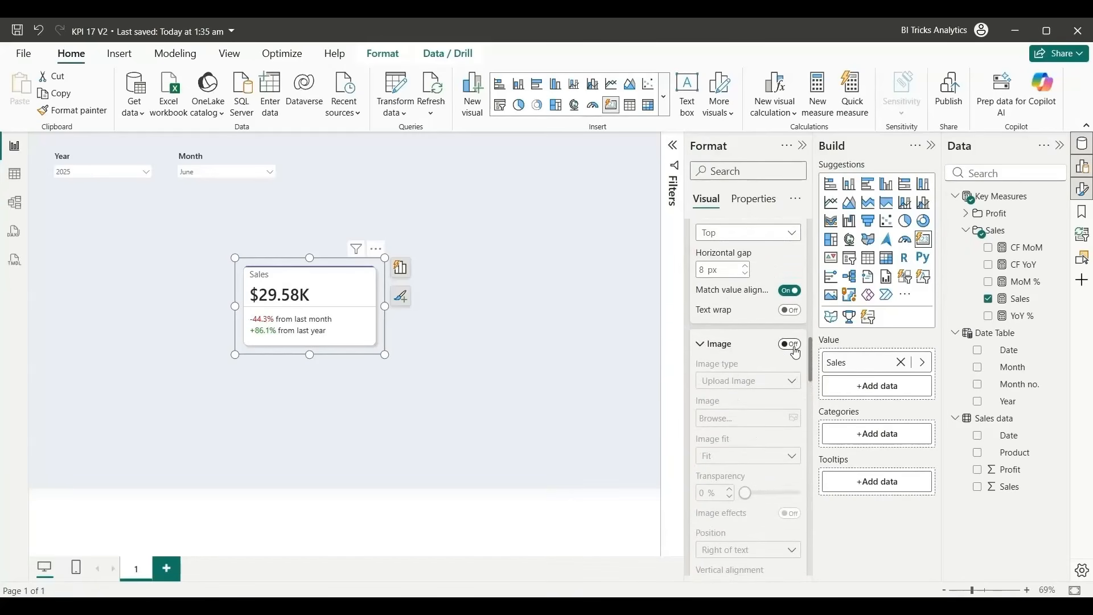
{"action": "left_click", "coordinate": [794, 348]}
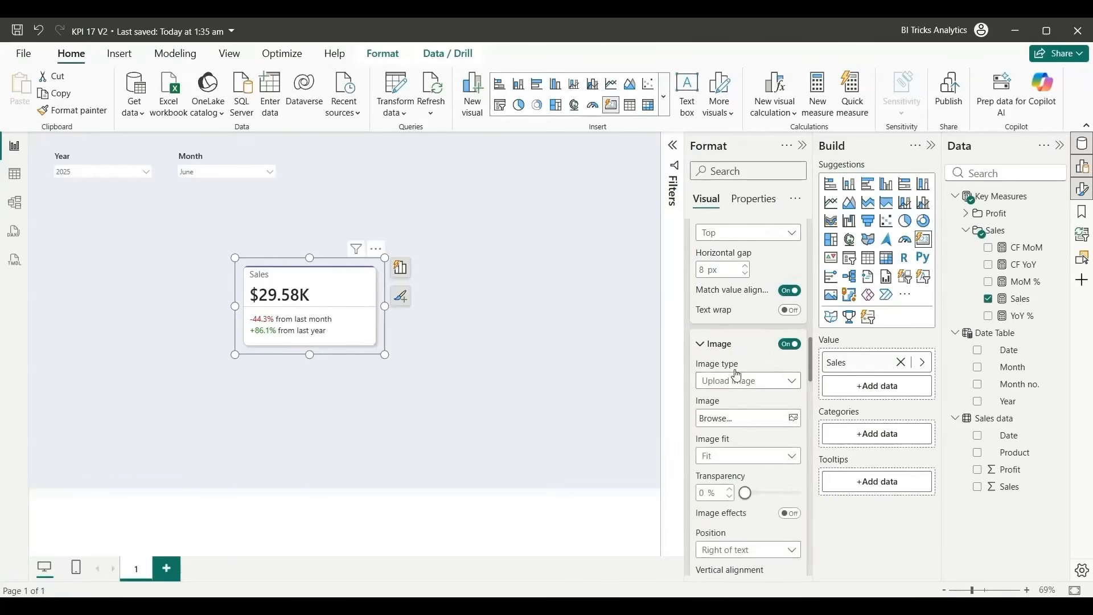
{"action": "left_click", "coordinate": [735, 386]}
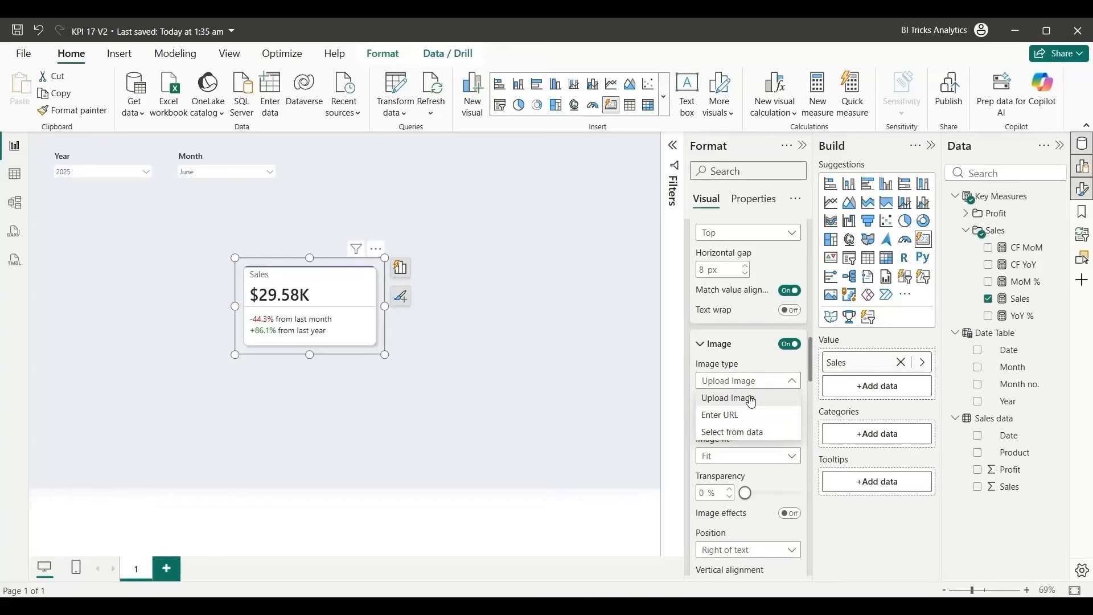
{"action": "left_click", "coordinate": [750, 401]}
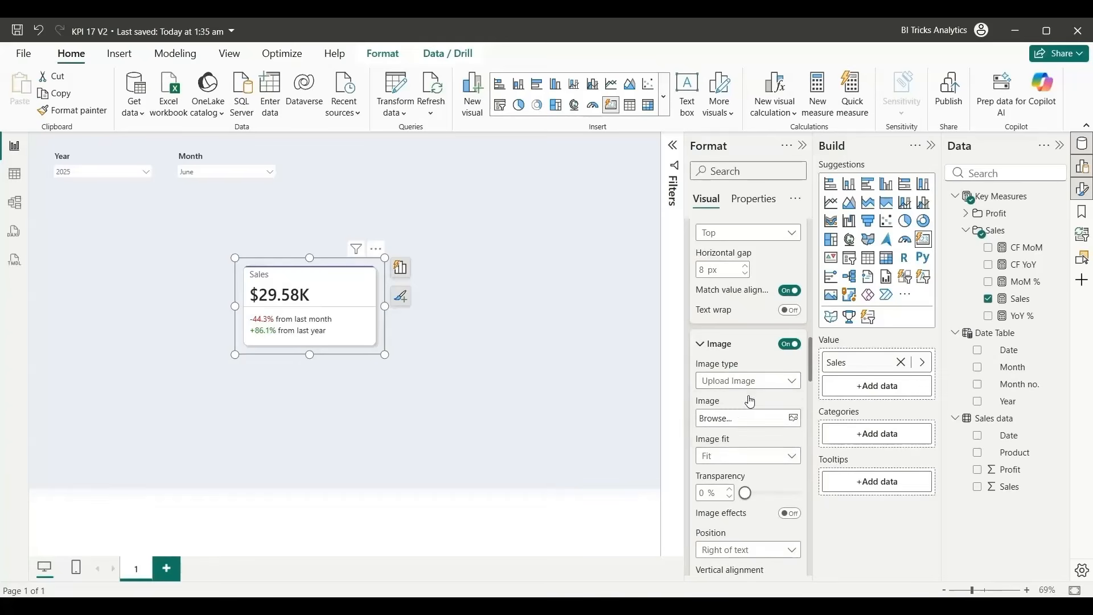
{"action": "left_click", "coordinate": [794, 420]}
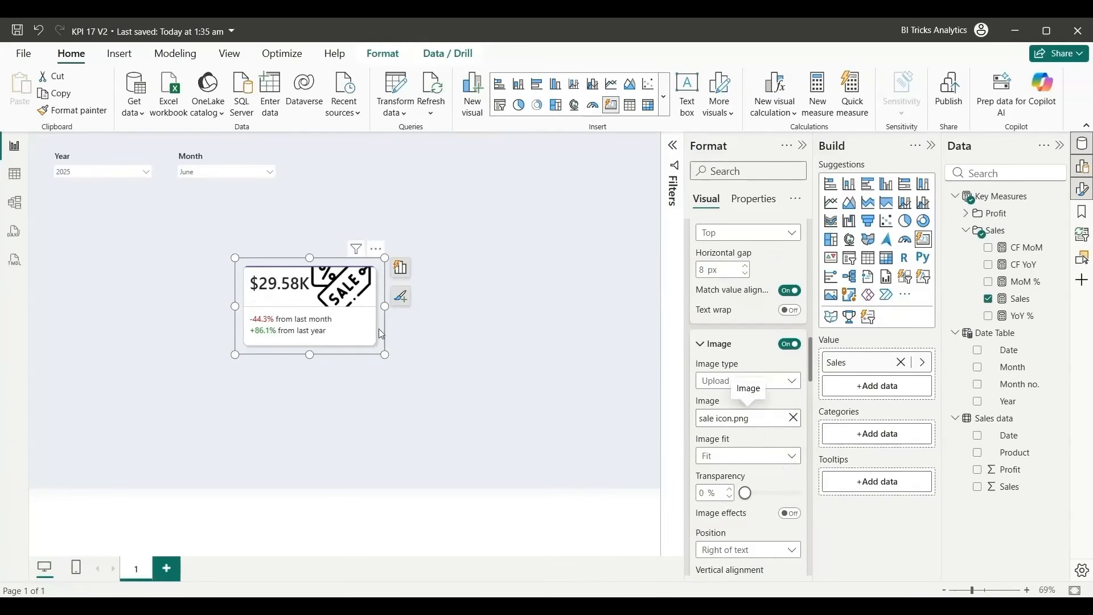
Set the callout image's area size to 20%
{"action": "scroll", "coordinate": [746, 459], "scroll_direction": "down", "scroll_amount": 1}
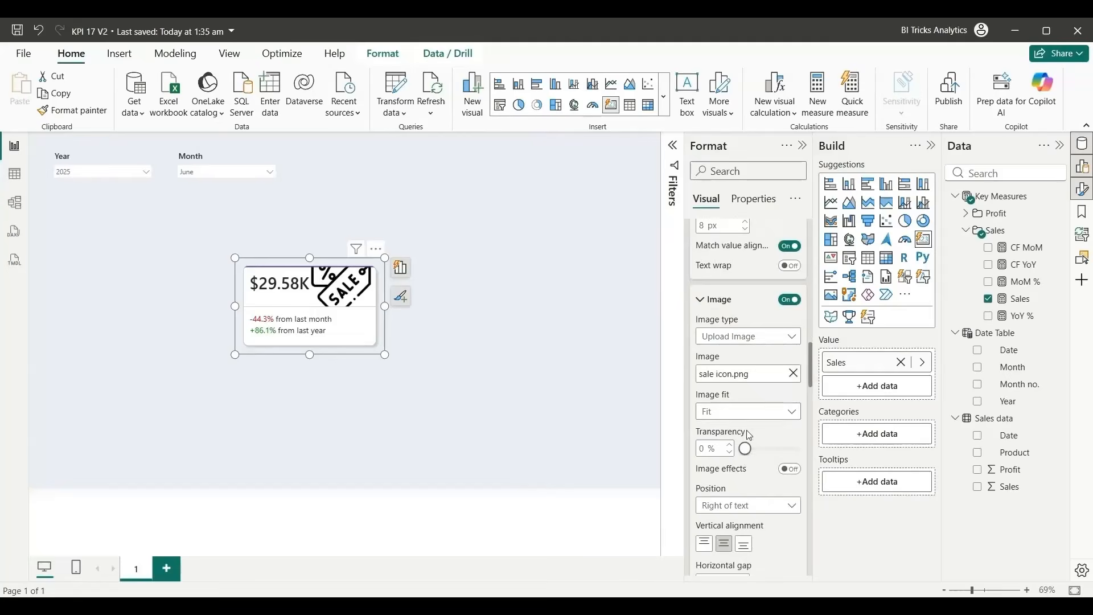
{"action": "scroll", "coordinate": [746, 429], "scroll_direction": "down", "scroll_amount": 1}
{"action": "scroll", "coordinate": [775, 445], "scroll_direction": "down", "scroll_amount": 2}
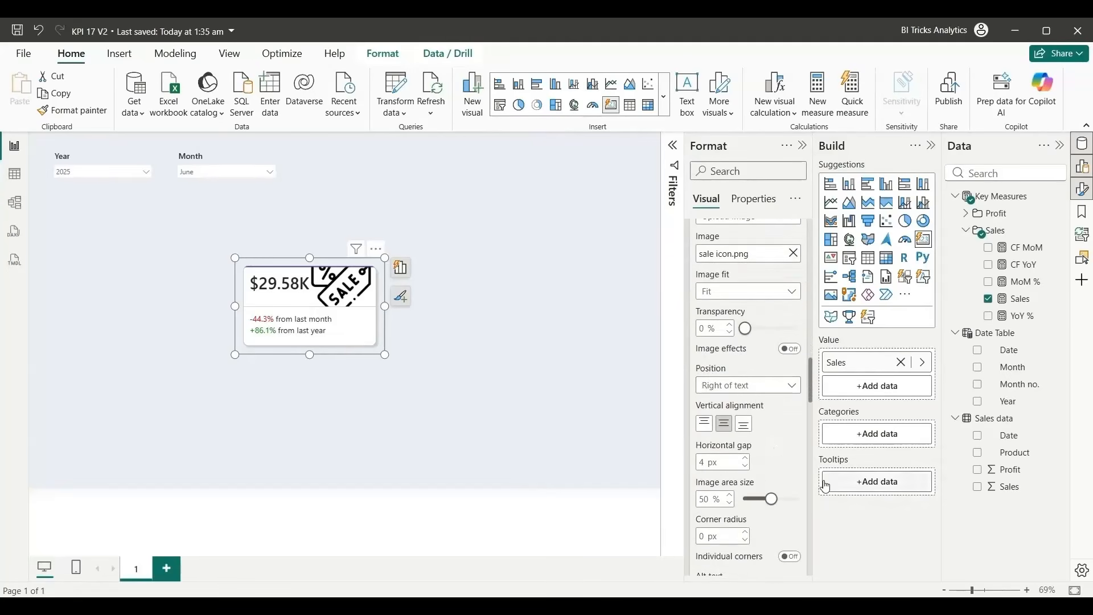
{"action": "scroll", "coordinate": [722, 454], "scroll_direction": "down", "scroll_amount": 1}
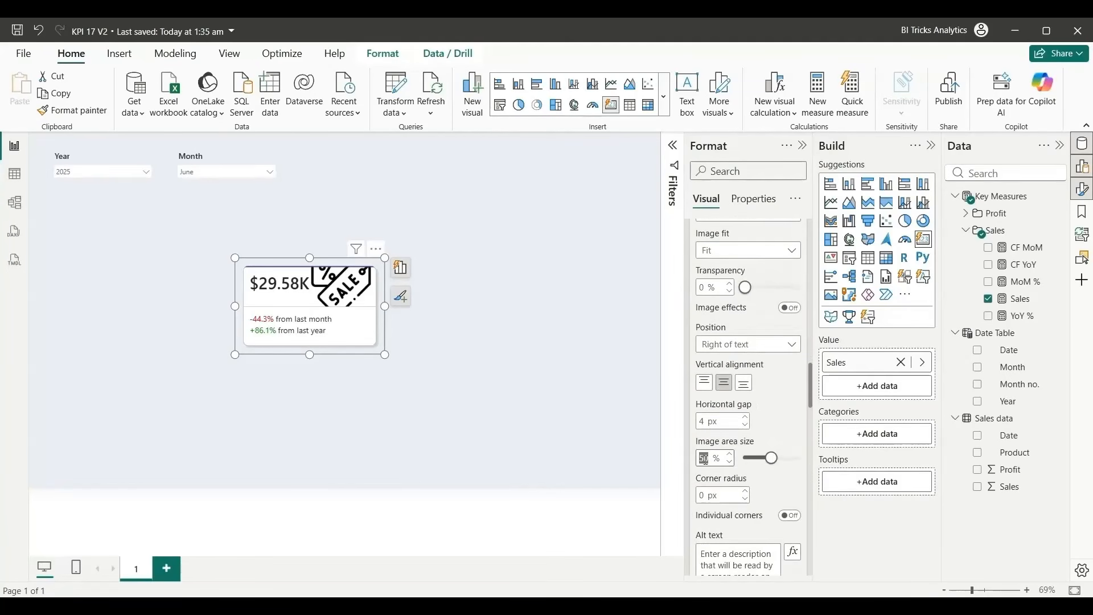
{"action": "type", "text": "20"}
Set the callout image's transparency to 30% and deselect the card
{"action": "scroll", "coordinate": [706, 377], "scroll_direction": "up", "scroll_amount": 2}
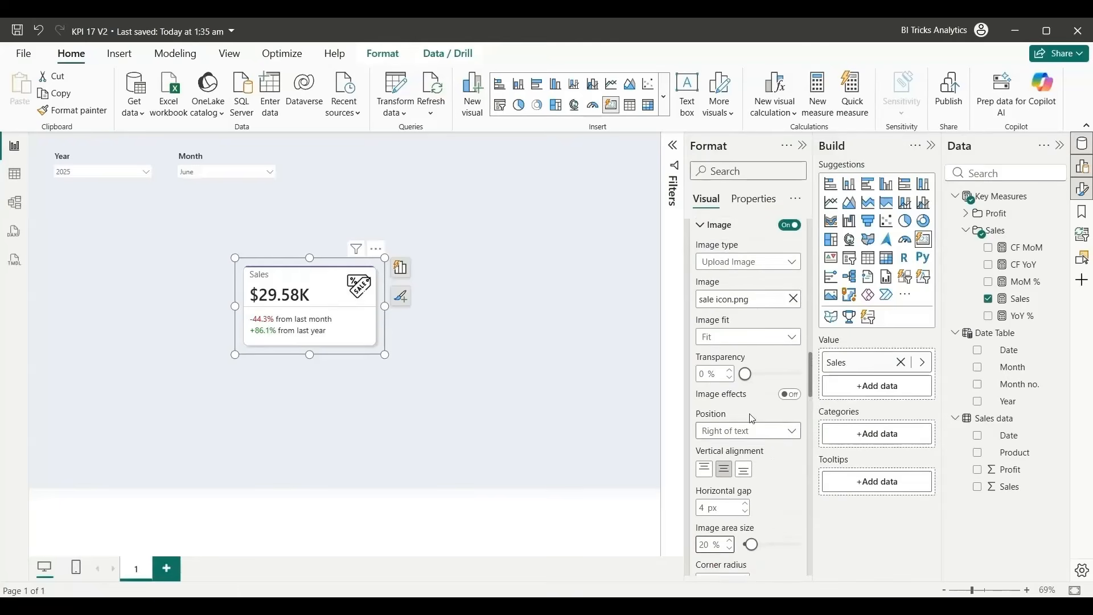
{"action": "left_click", "coordinate": [706, 376]}
{"action": "type", "text": "30"}
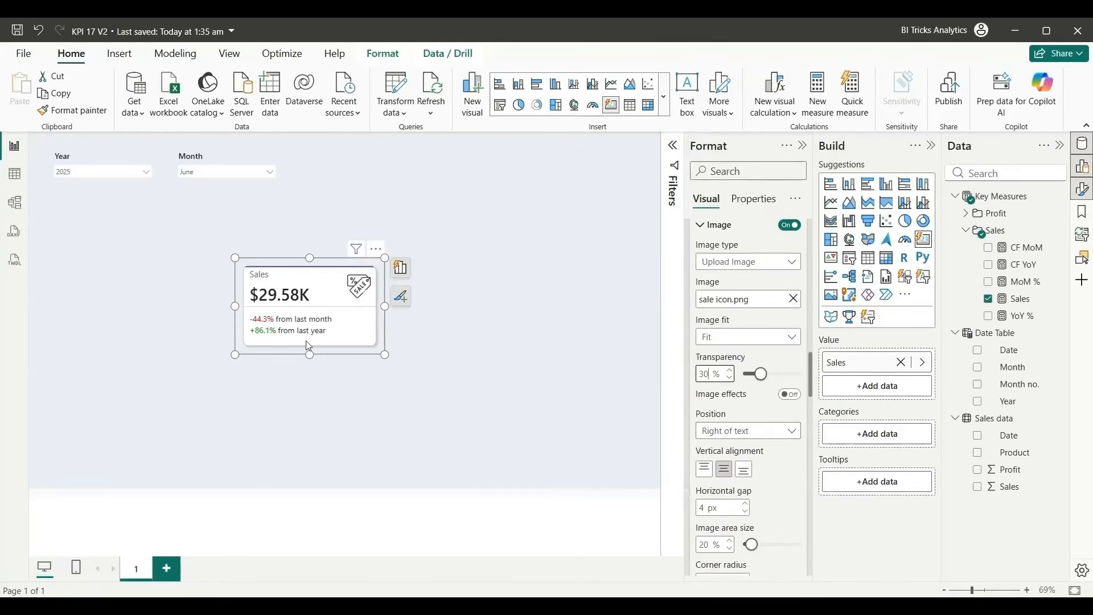
{"action": "left_click", "coordinate": [691, 377]}
{"action": "scroll", "coordinate": [709, 385], "scroll_direction": "down", "scroll_amount": 2}
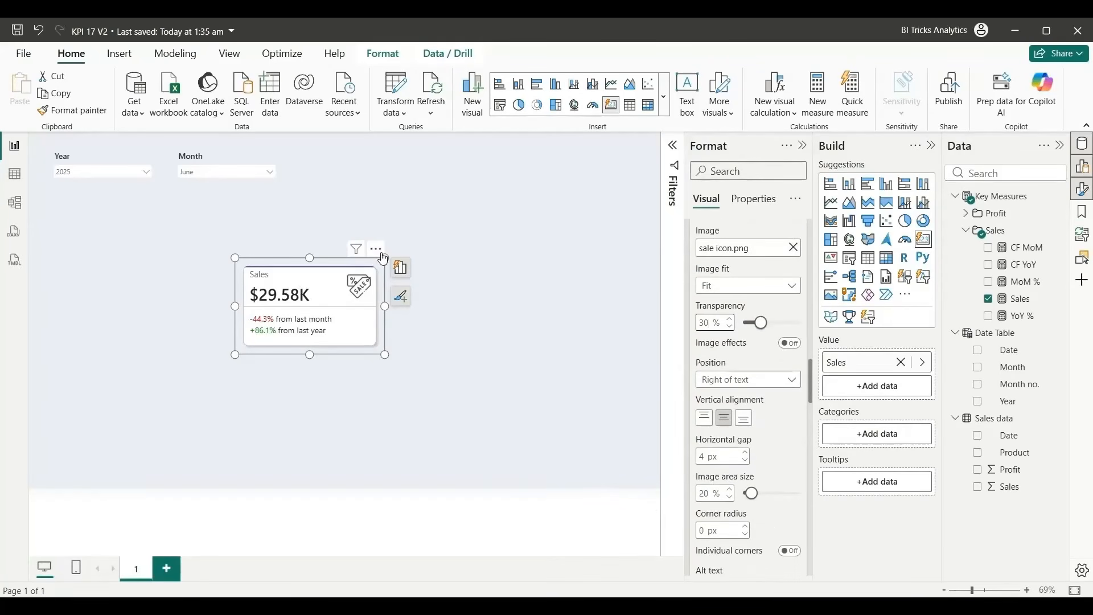
{"action": "left_click", "coordinate": [551, 354]}
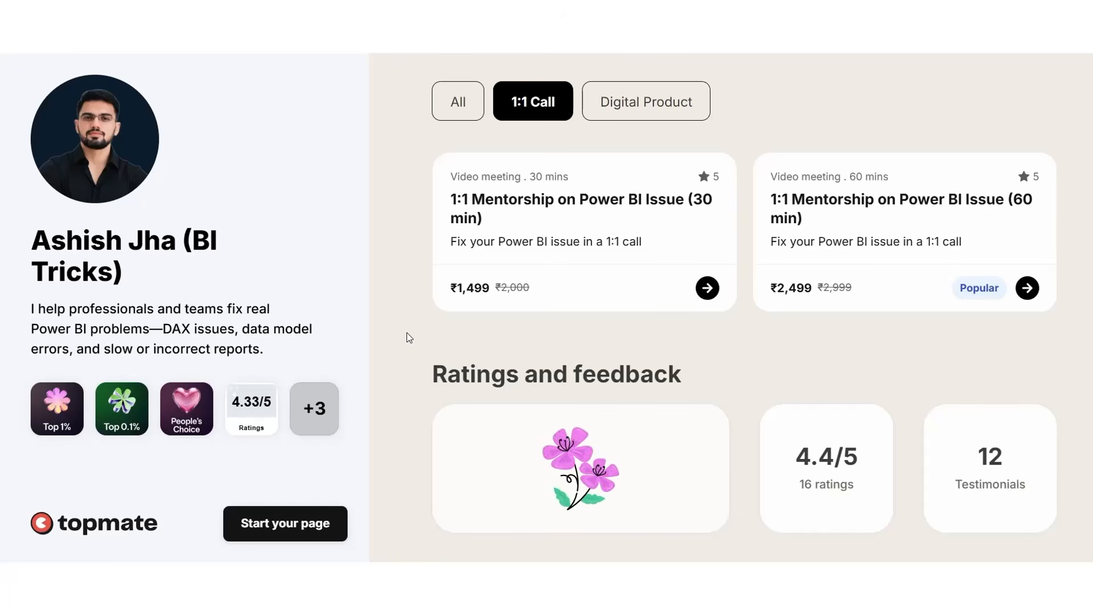
Switch to the Topmate profile page and filter its offerings to Digital Product
{"action": "scroll", "coordinate": [403, 275], "scroll_direction": "up", "scroll_amount": 1}
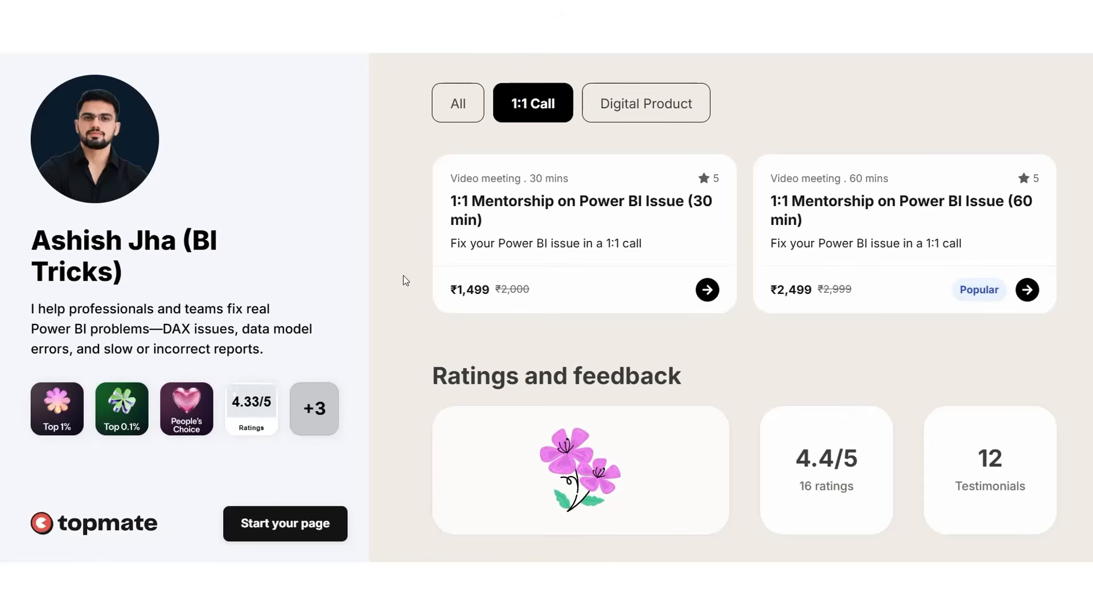
{"action": "left_click", "coordinate": [629, 111]}
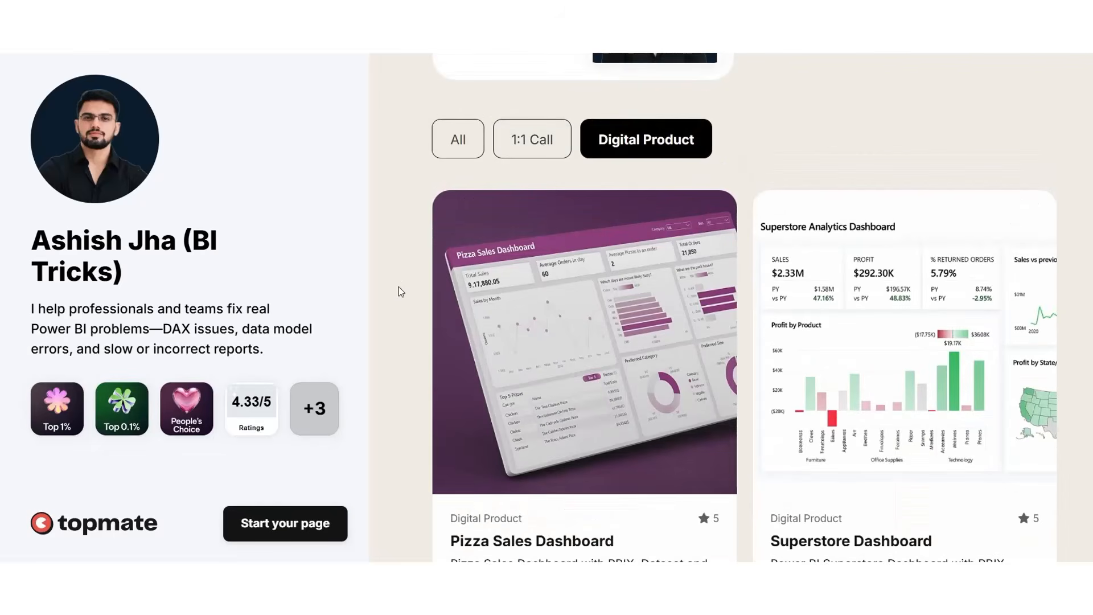